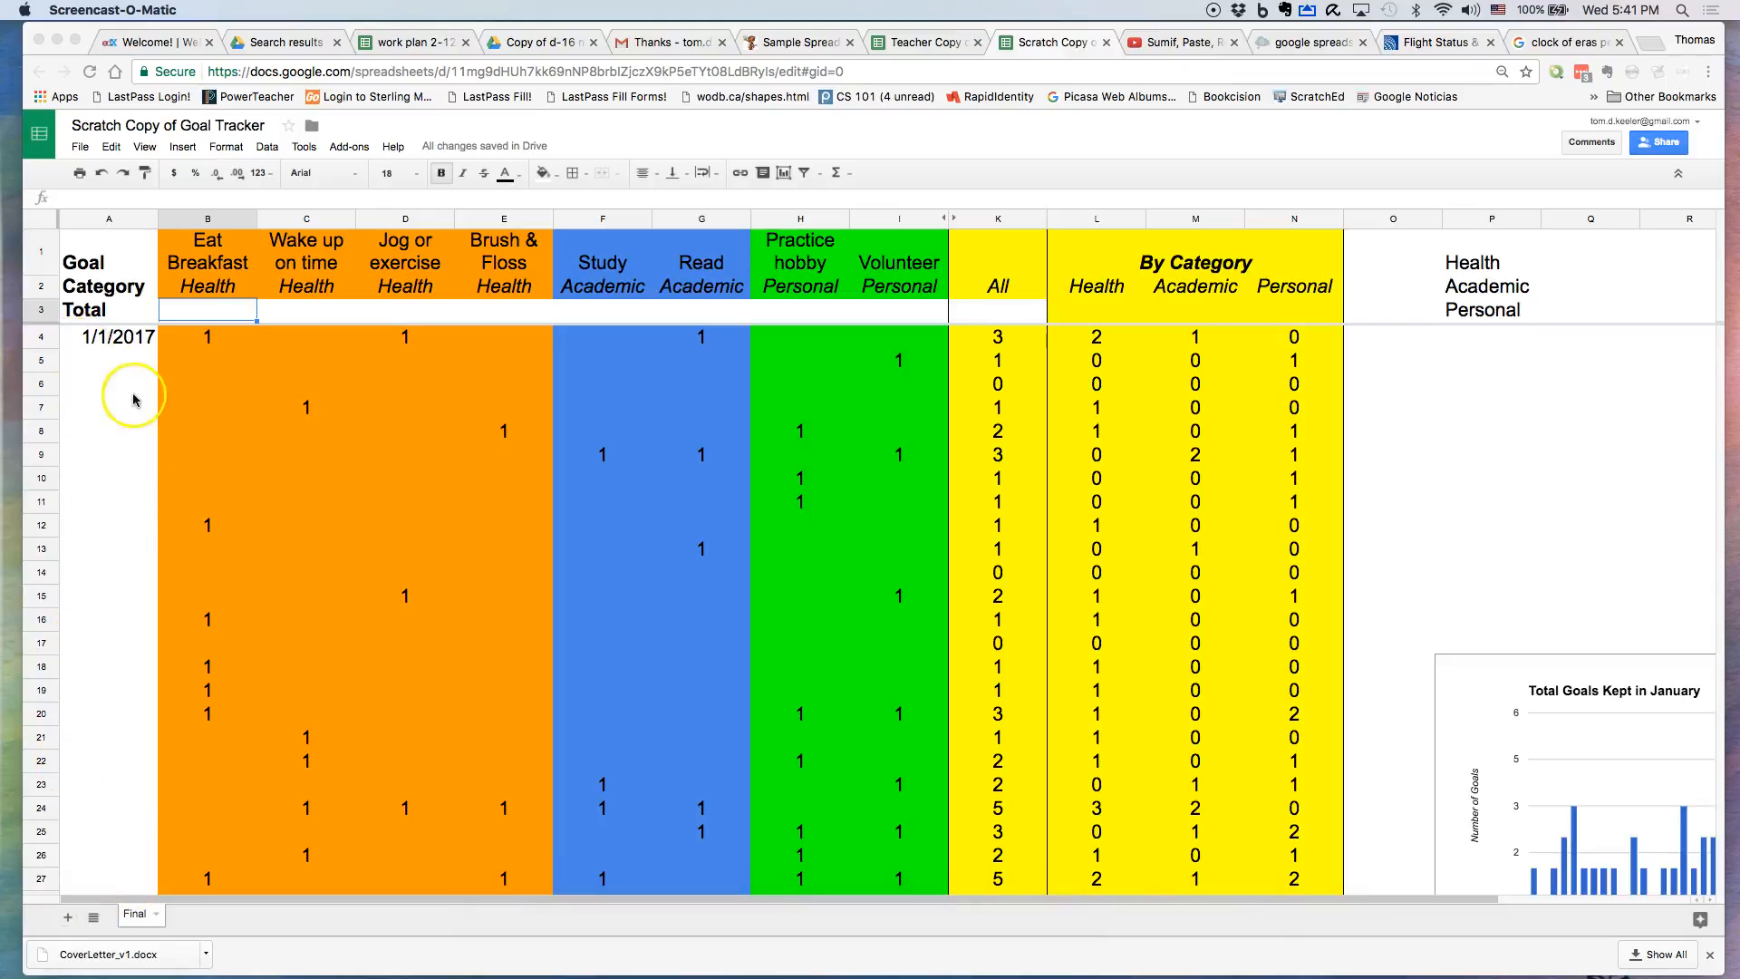
Enter the start date 1-1-2017 in cell A4.
click(90, 345)
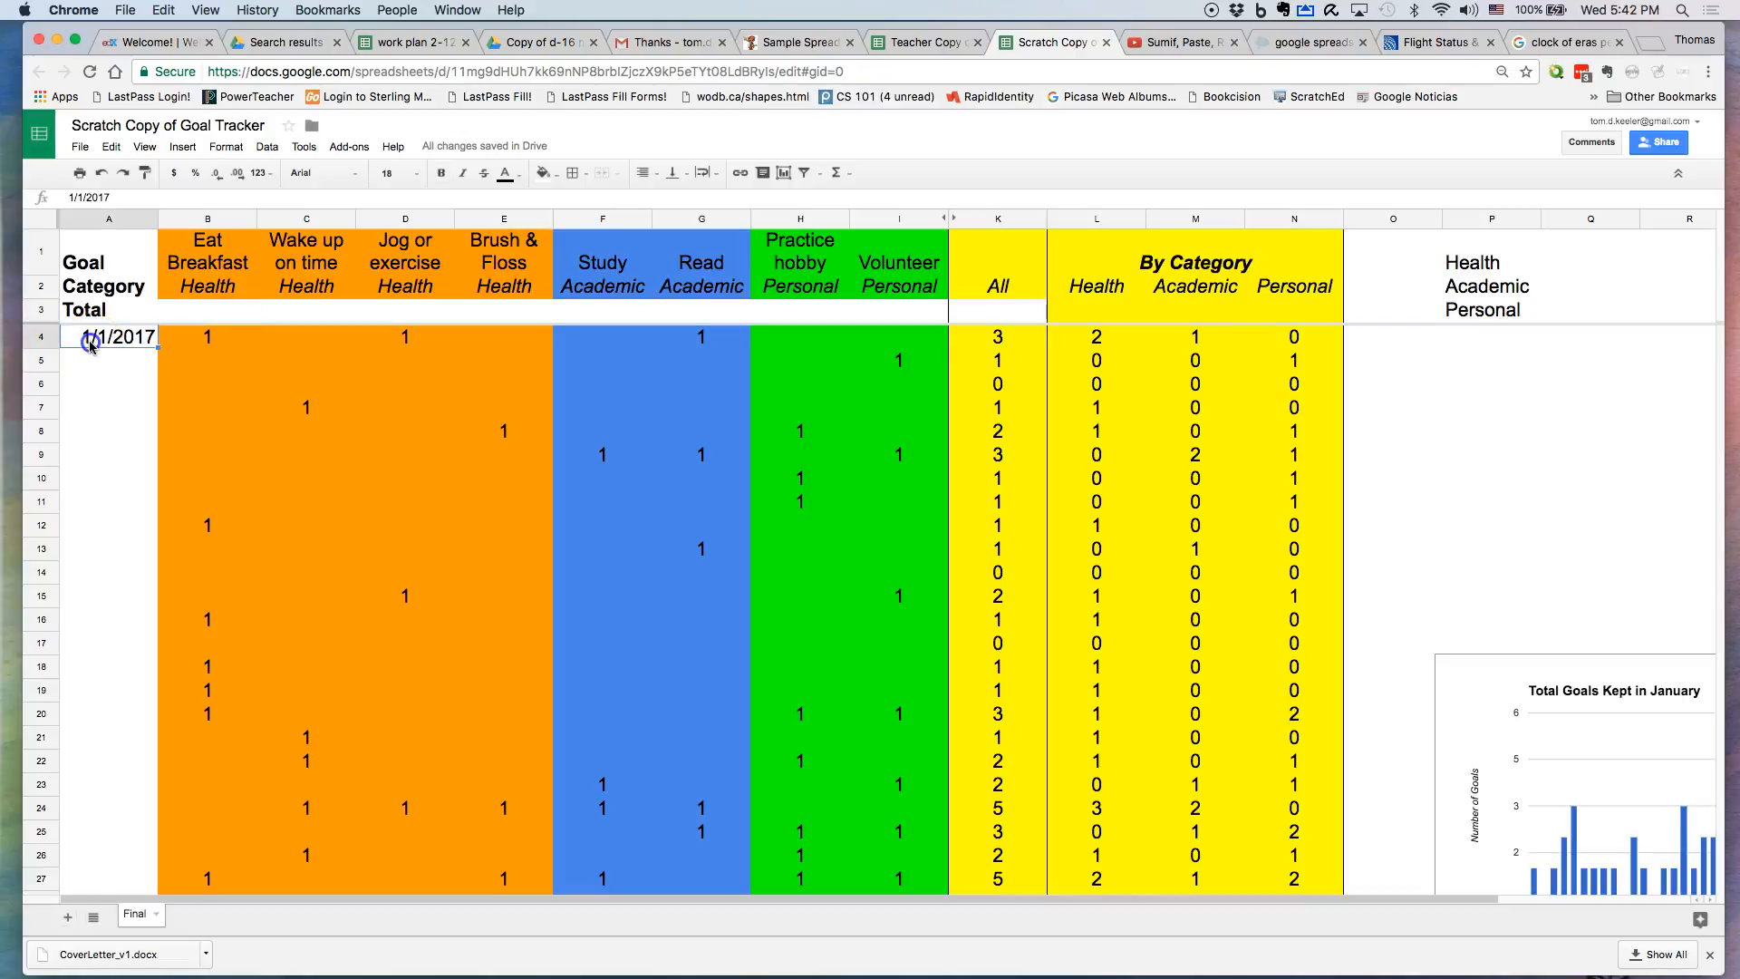
text(1-)
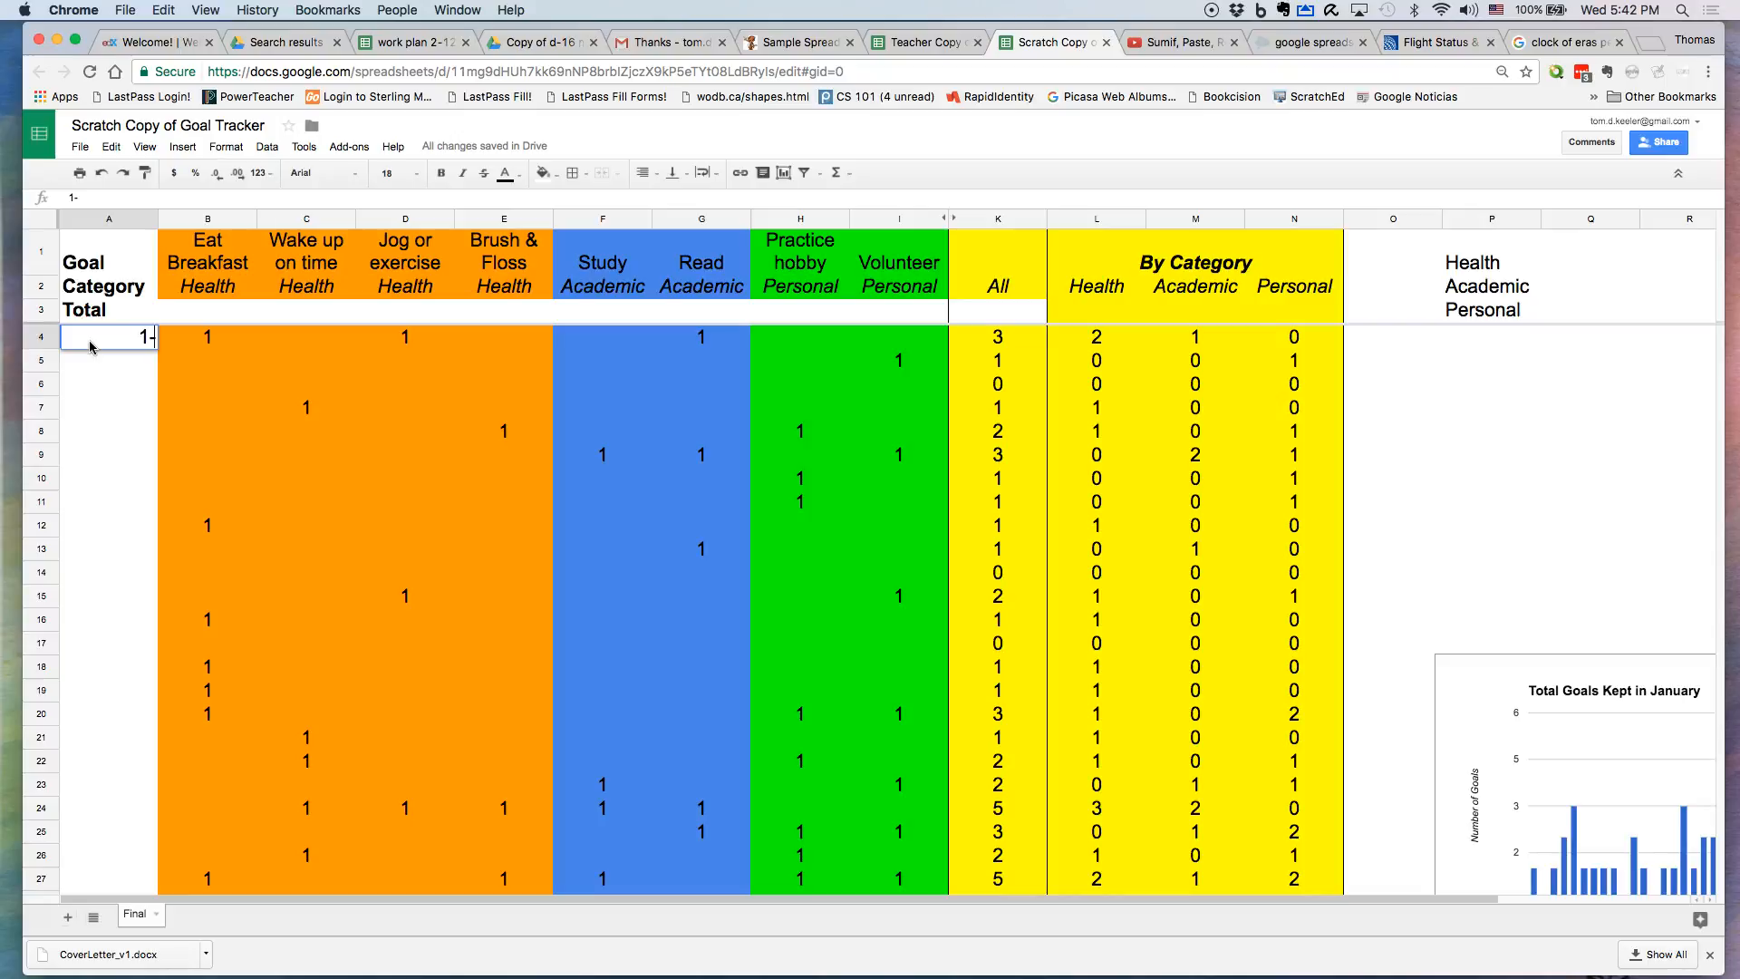
text(1-2017)
key(Return)
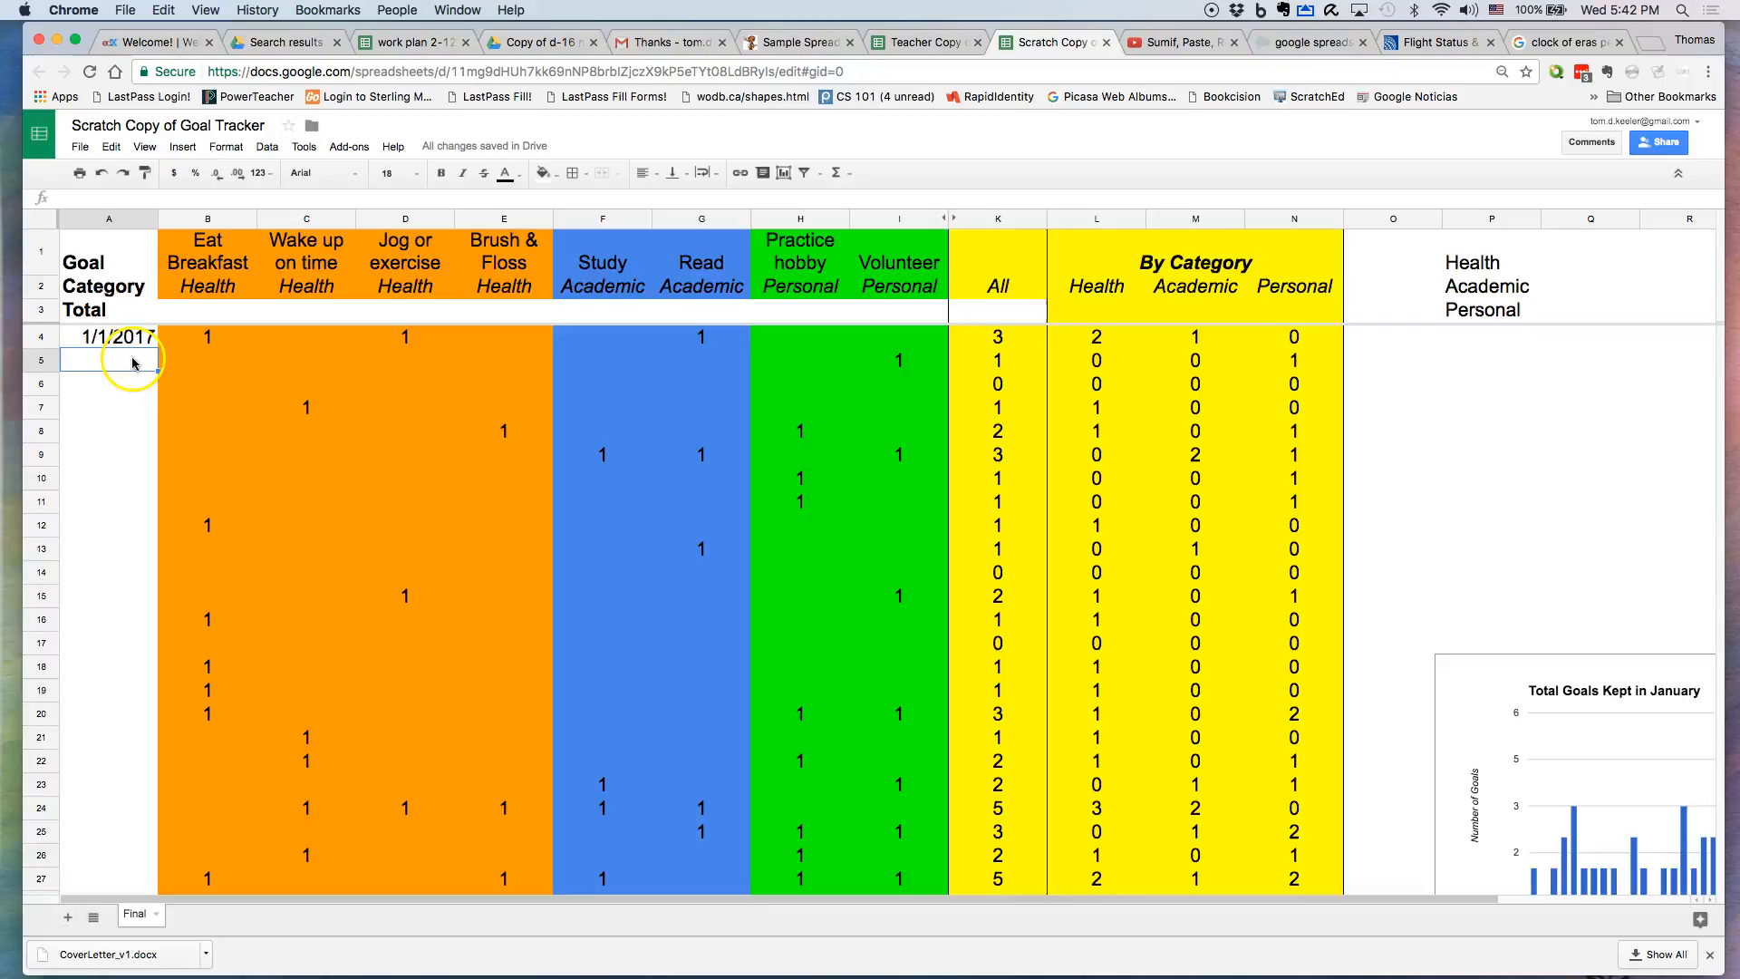
Fill the daily date series down column A from A4 to 4/9/2017 in row 102.
click(126, 339)
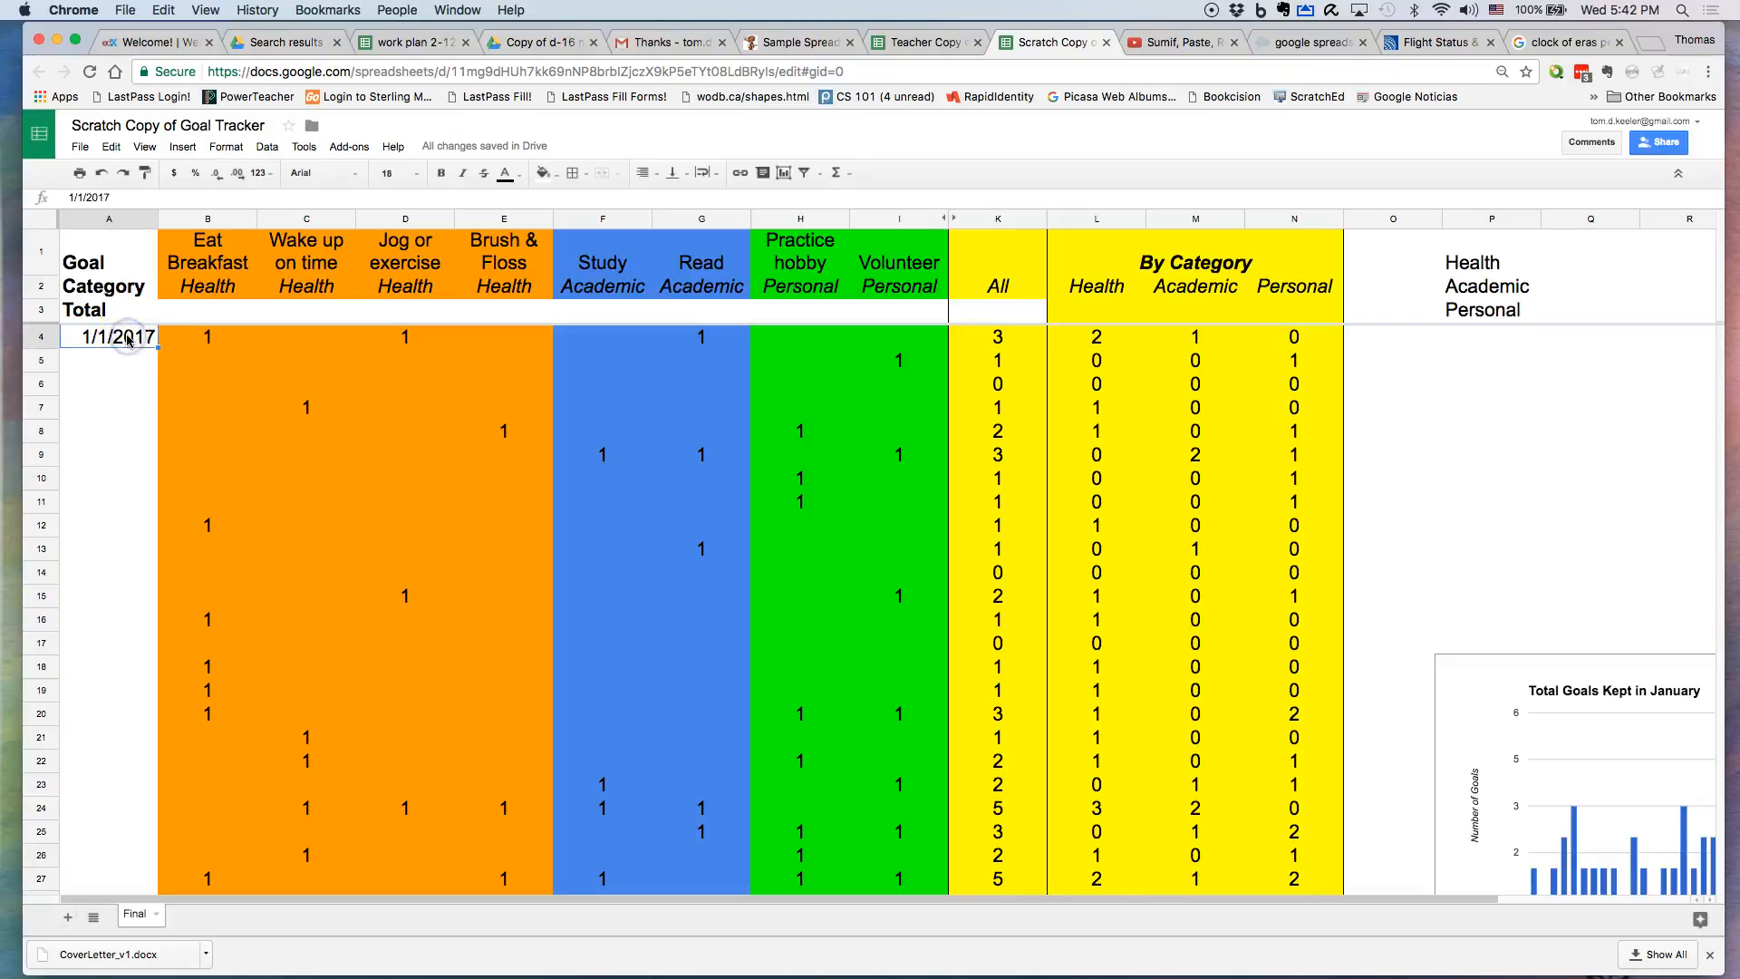
drag(159, 343, 141, 836)
scroll(122, 542, up, 15)
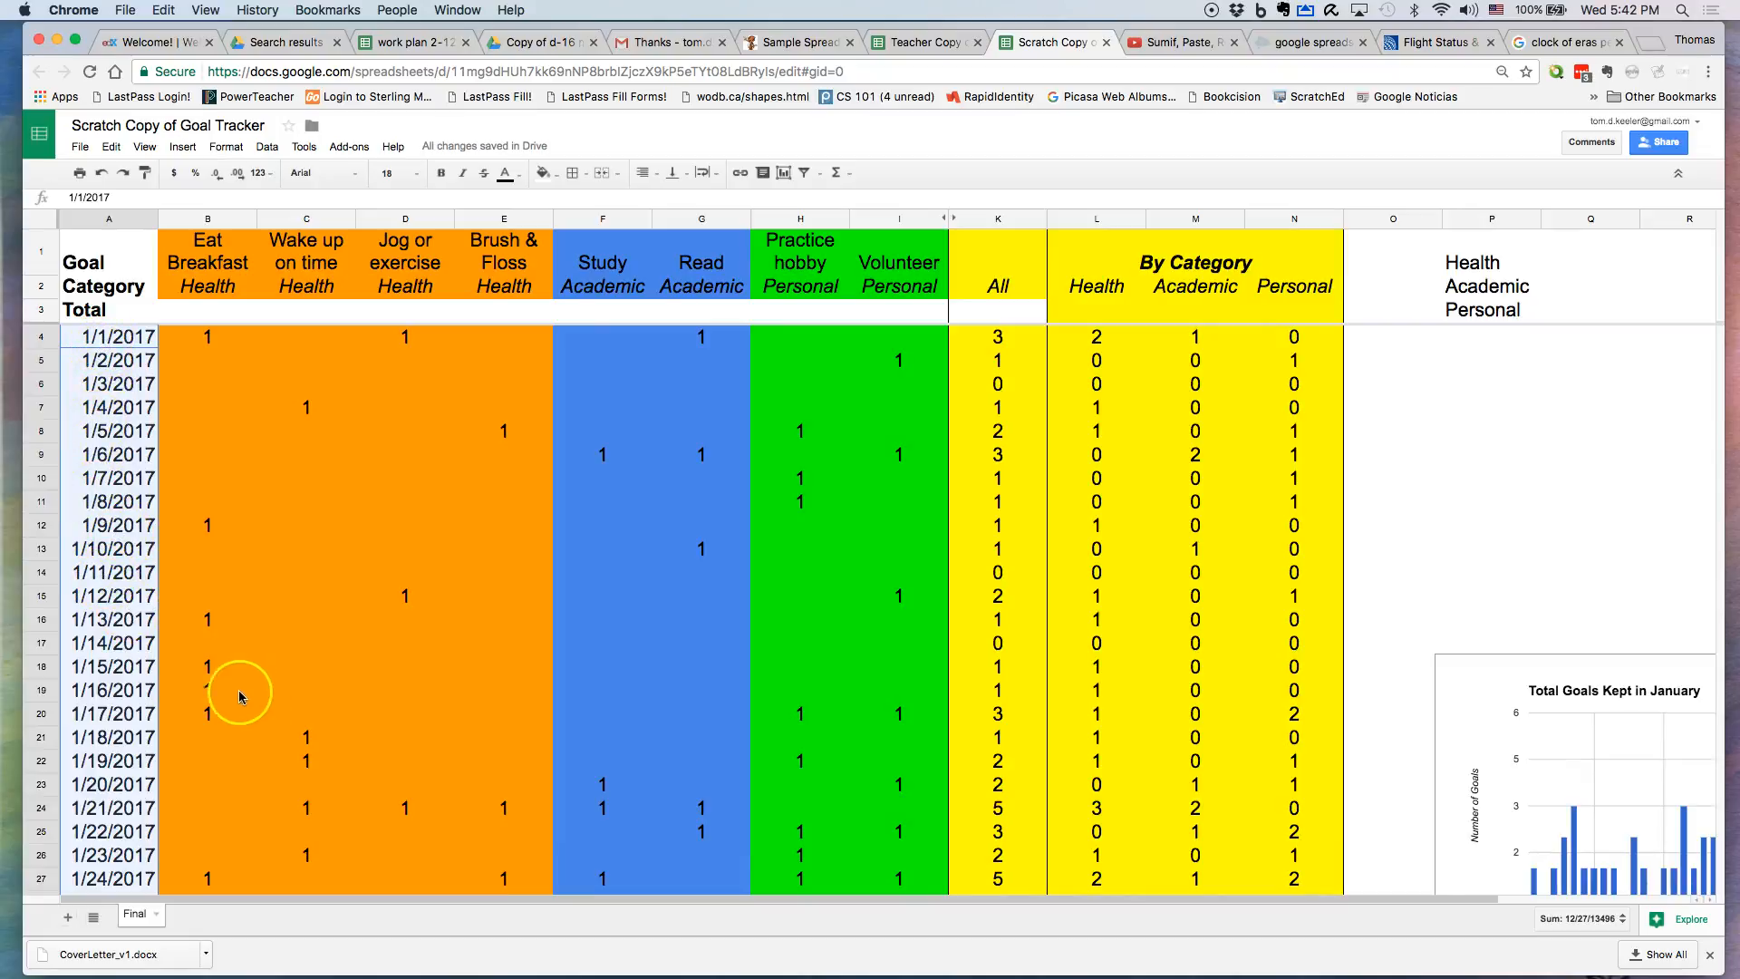
scroll(74, 554, down, 15)
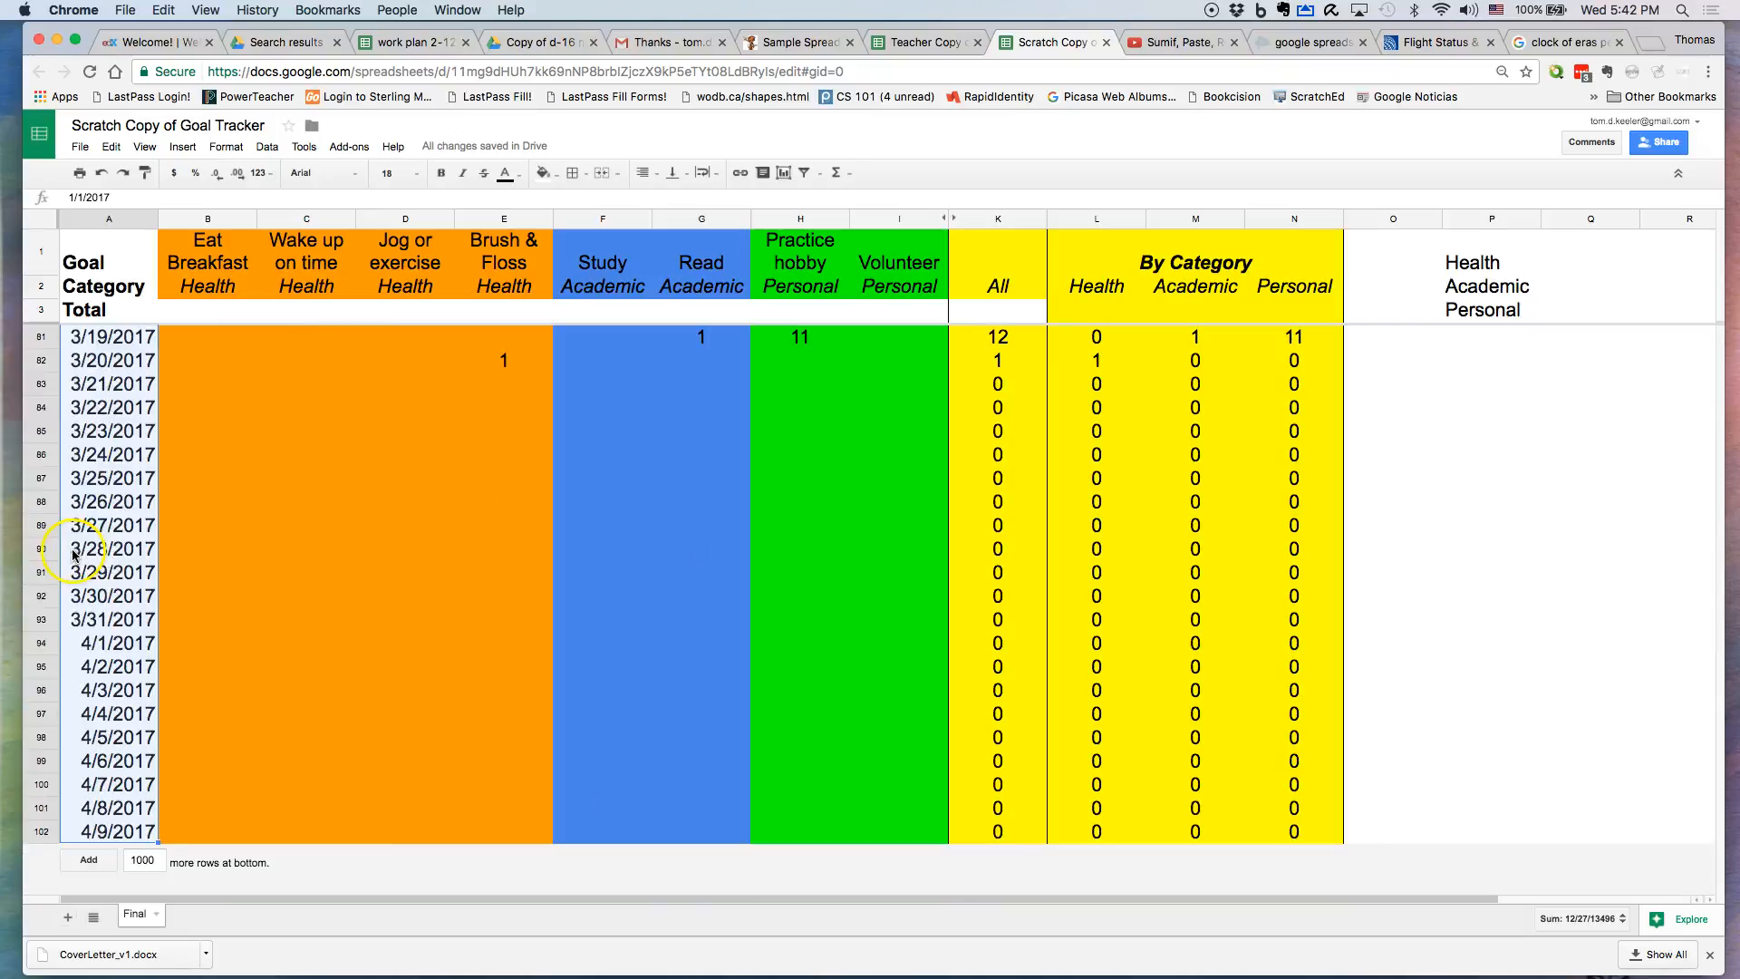
scroll(74, 555, up, 15)
Total the Eat Breakfast column in cell B3 with the formula =sum(b4:b).
click(182, 317)
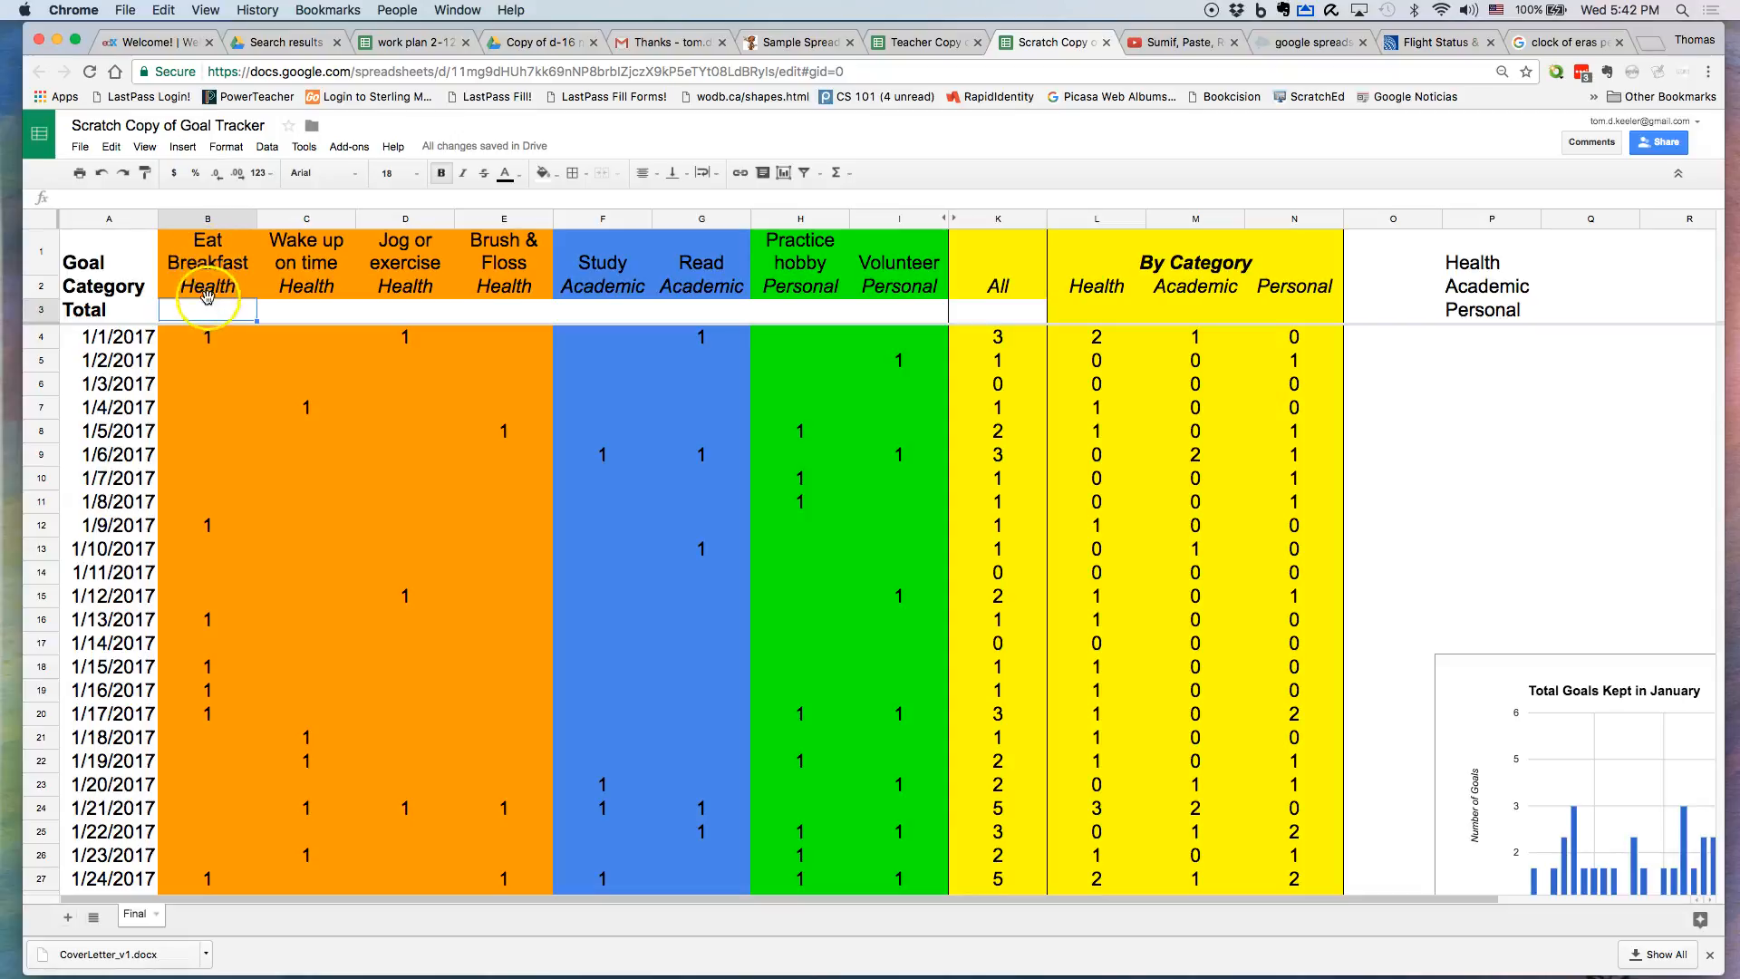
text(=)
key(Escape)
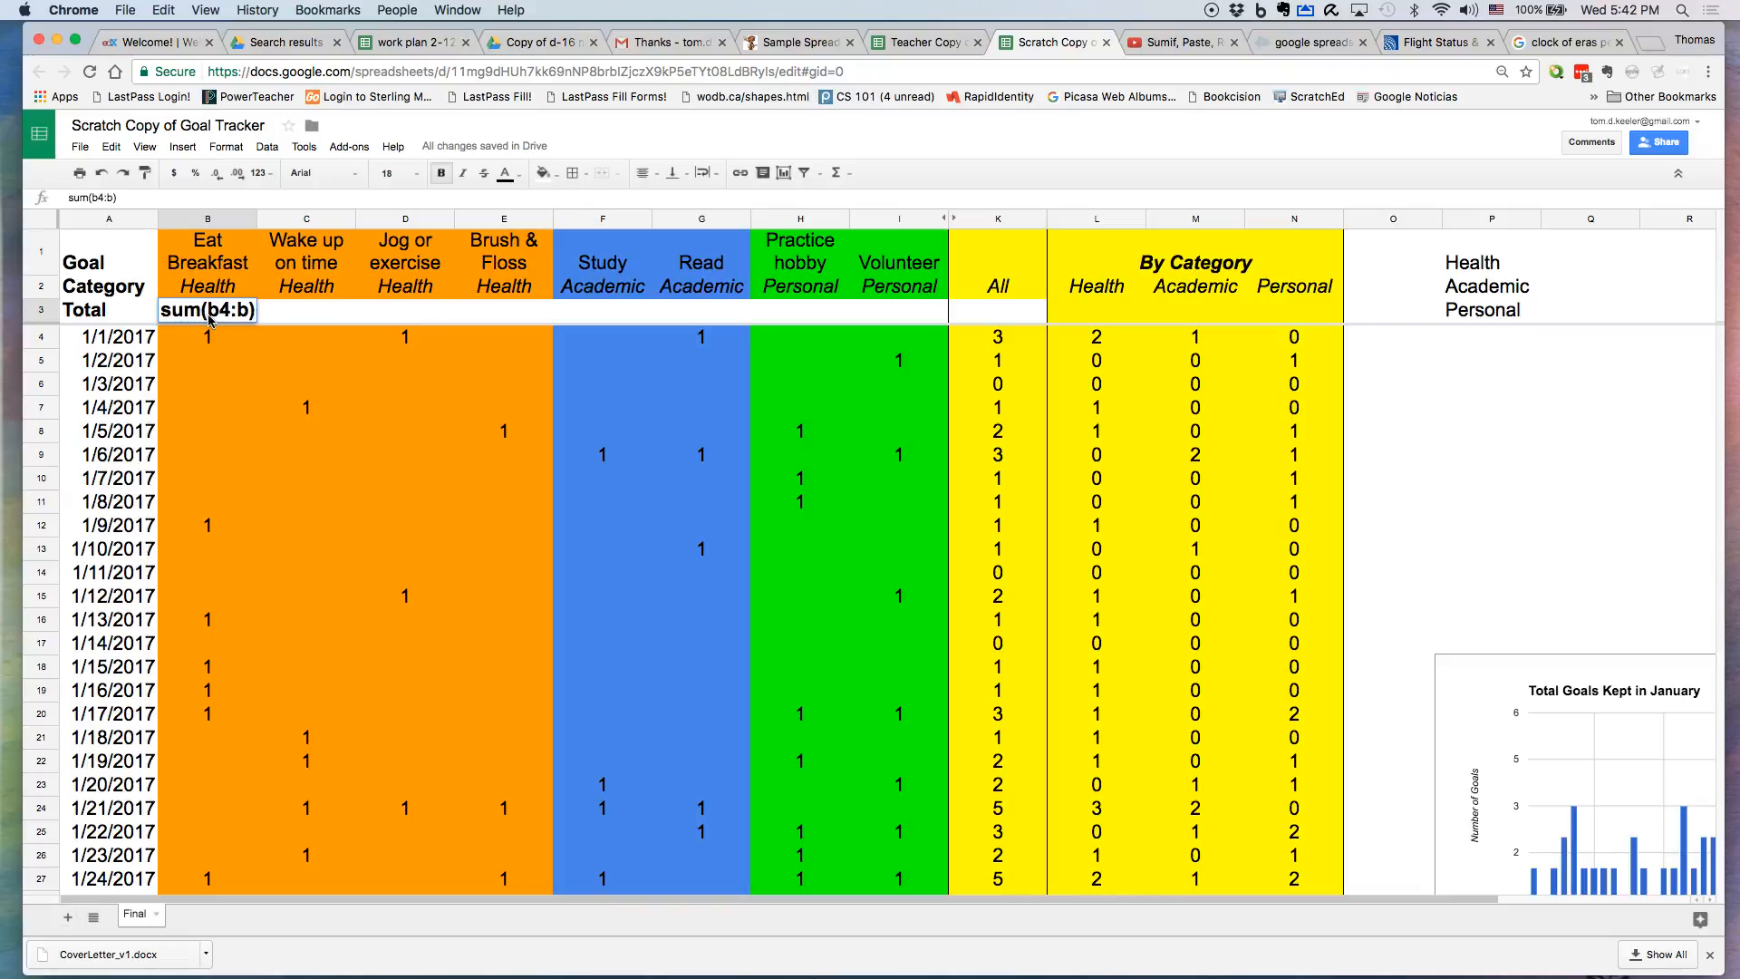
click(164, 313)
text(=)
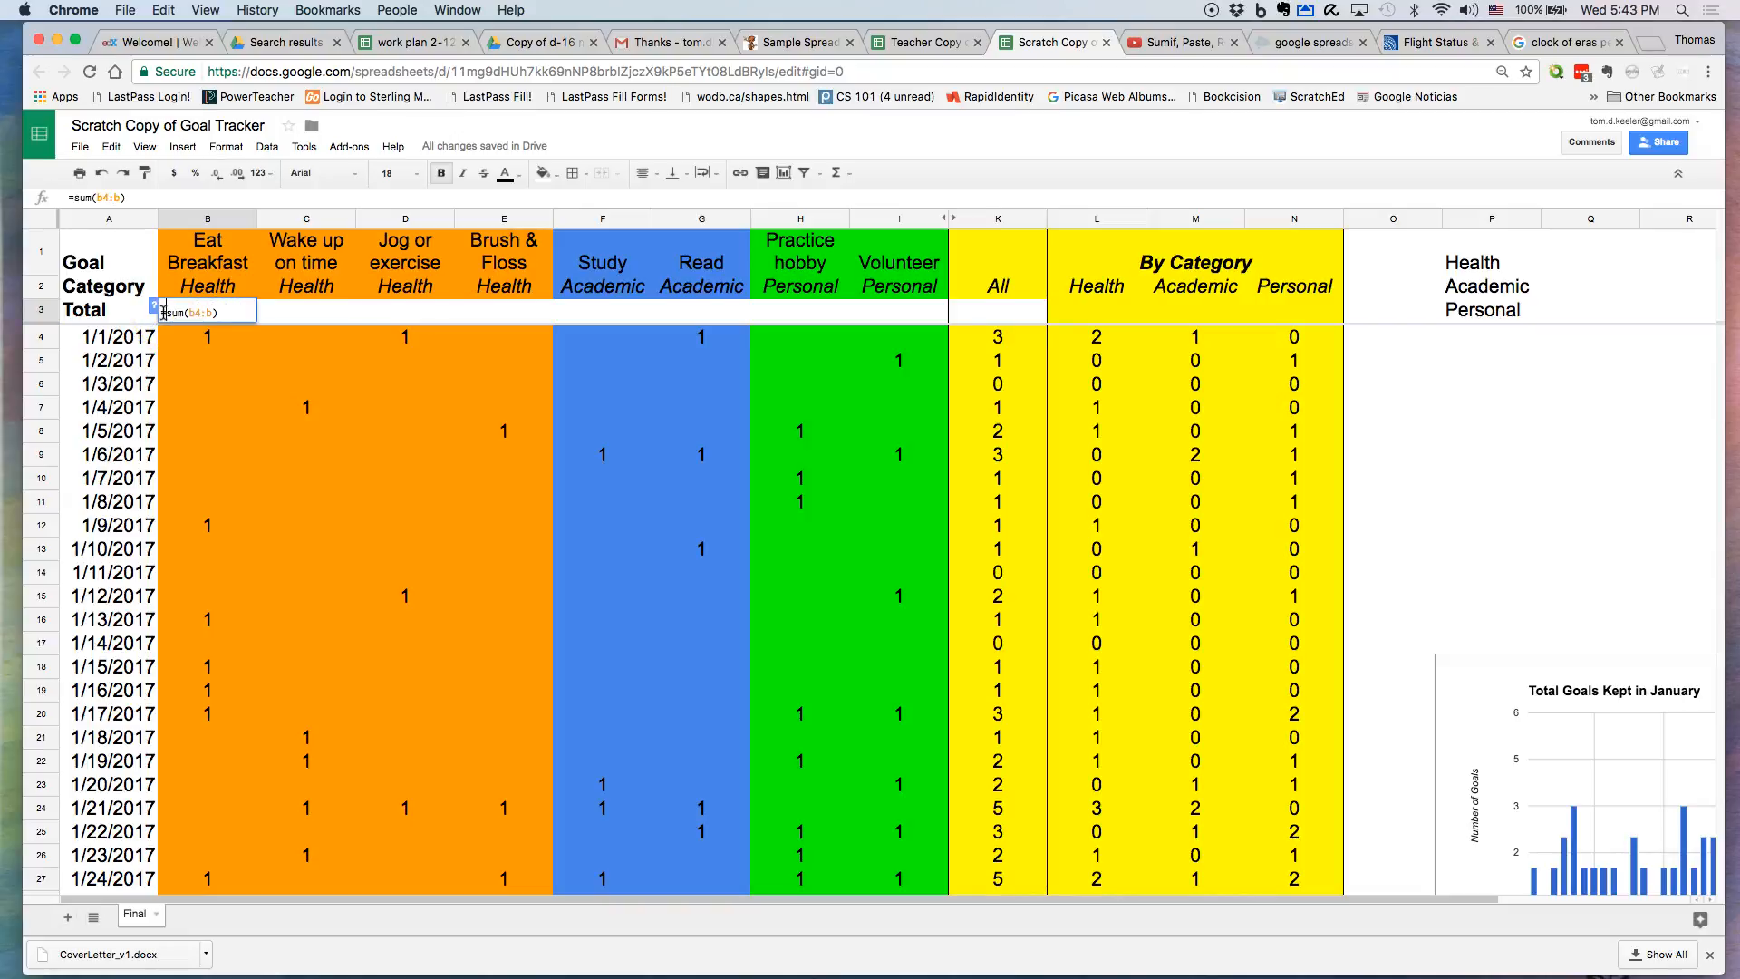
key(Return)
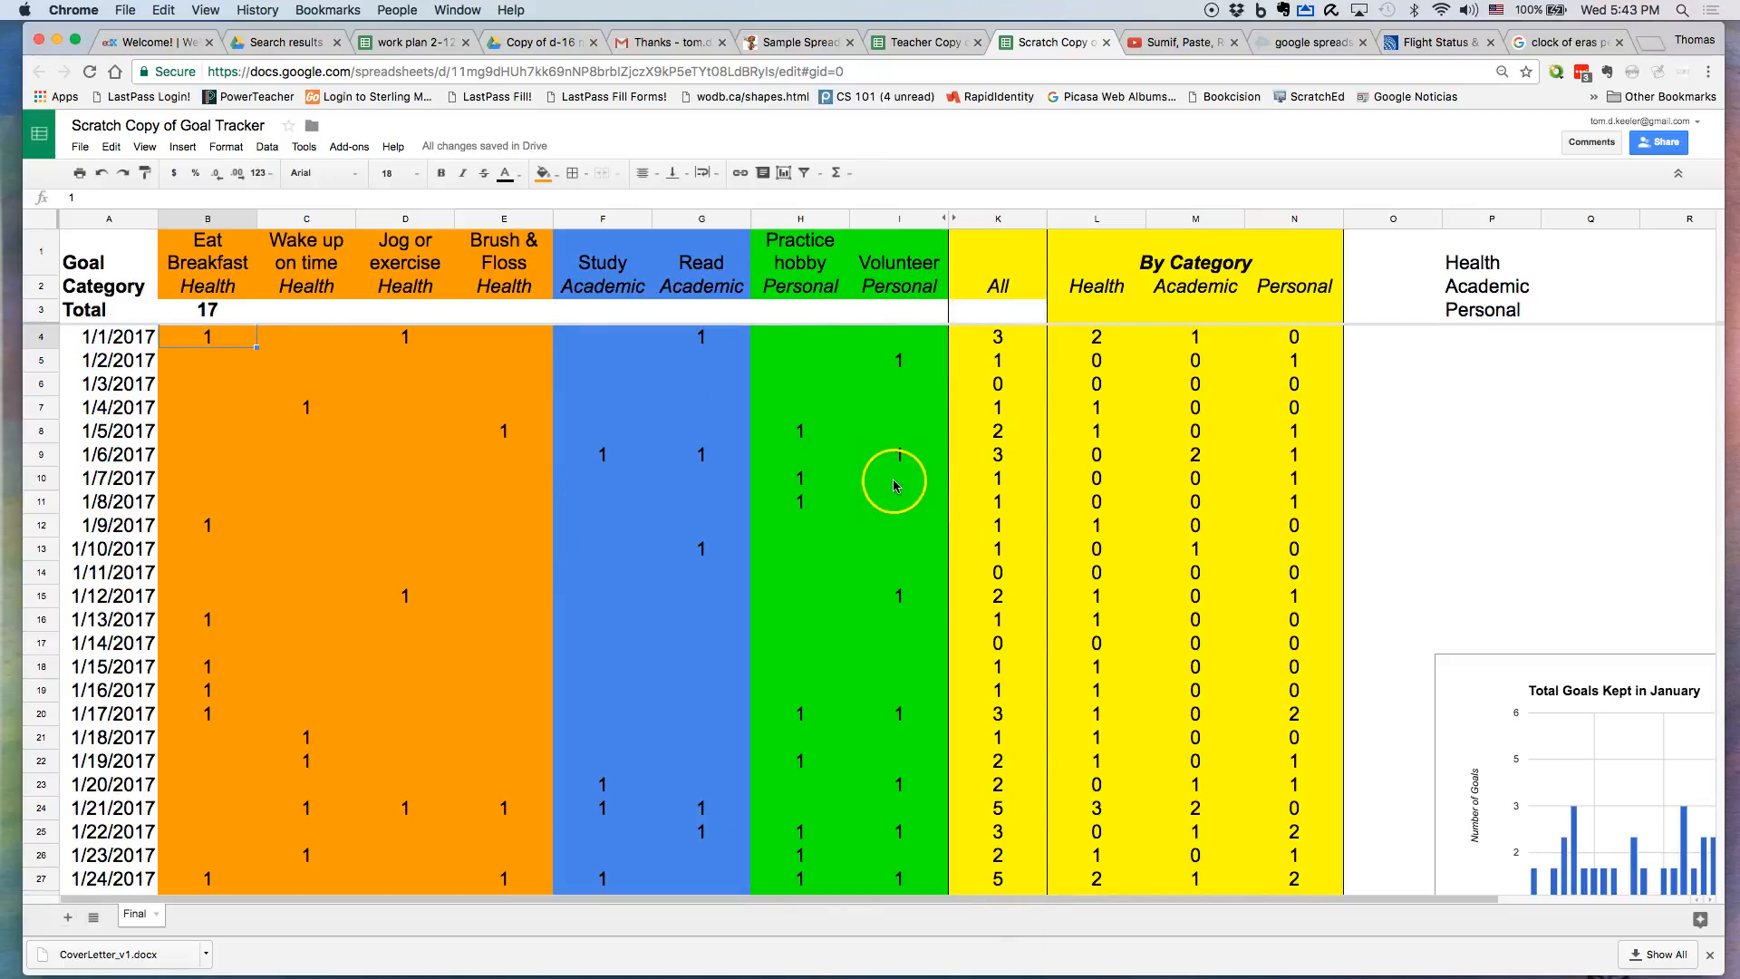
Fill the B3 total formula across row 3 through the All column and check the copied formula under Wake up on time.
click(222, 311)
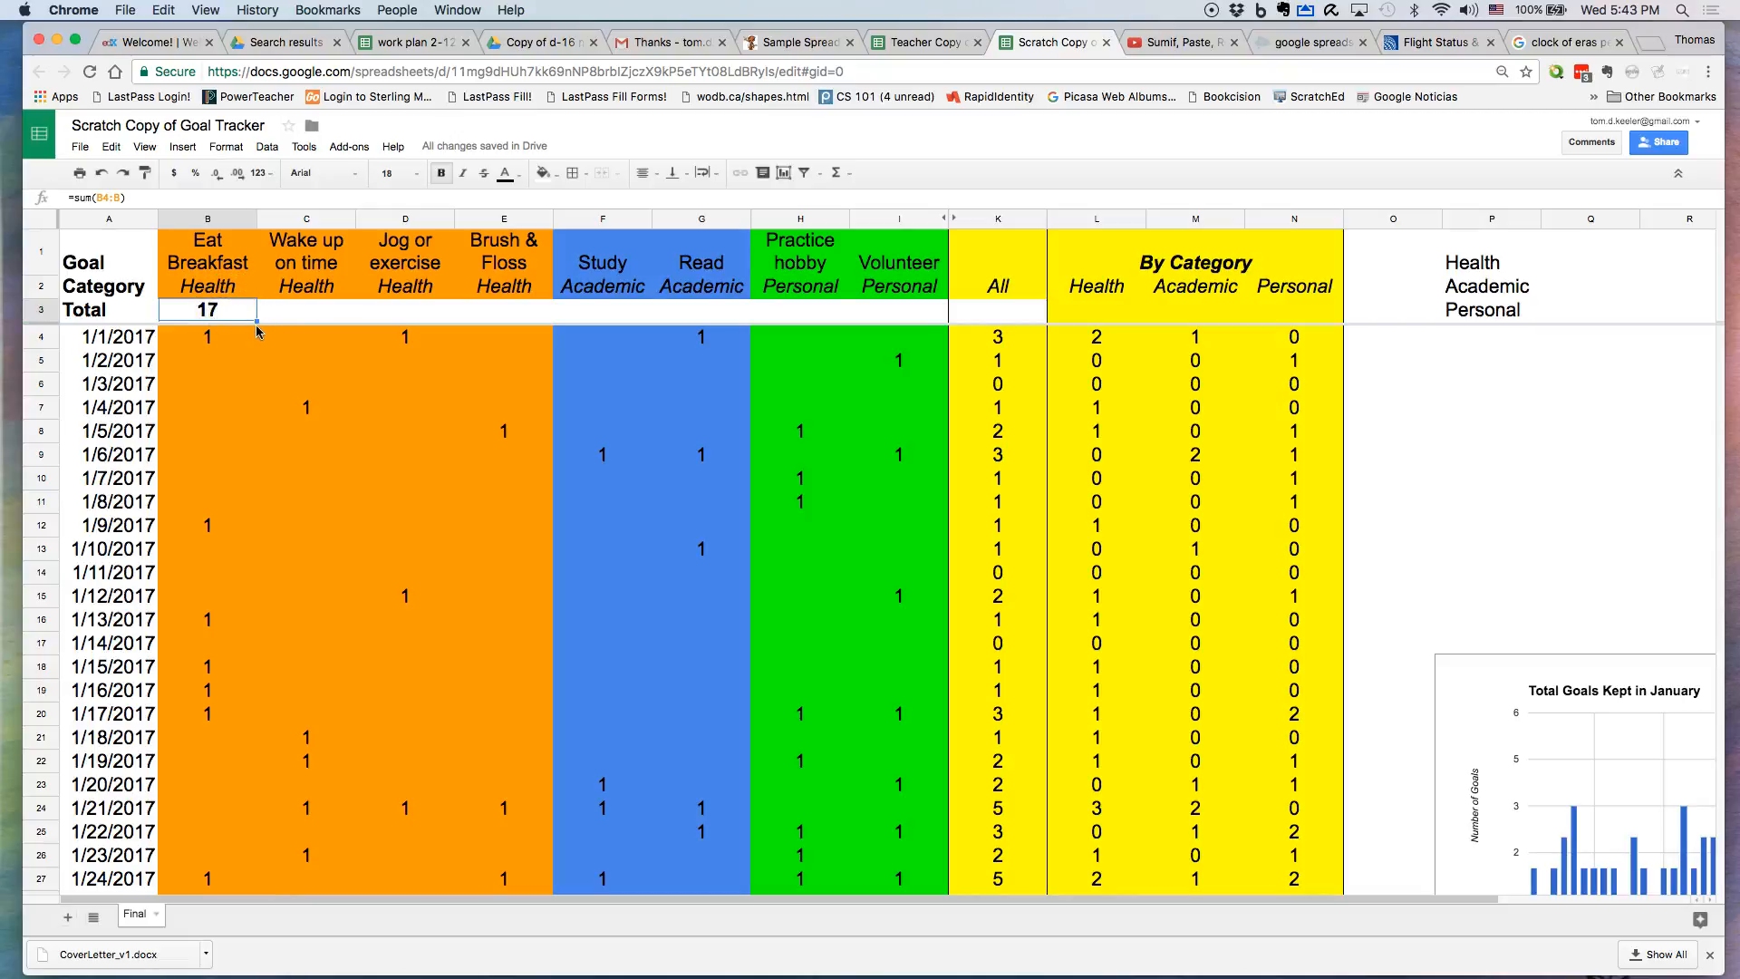
drag(258, 322, 344, 323)
drag(252, 317, 1008, 314)
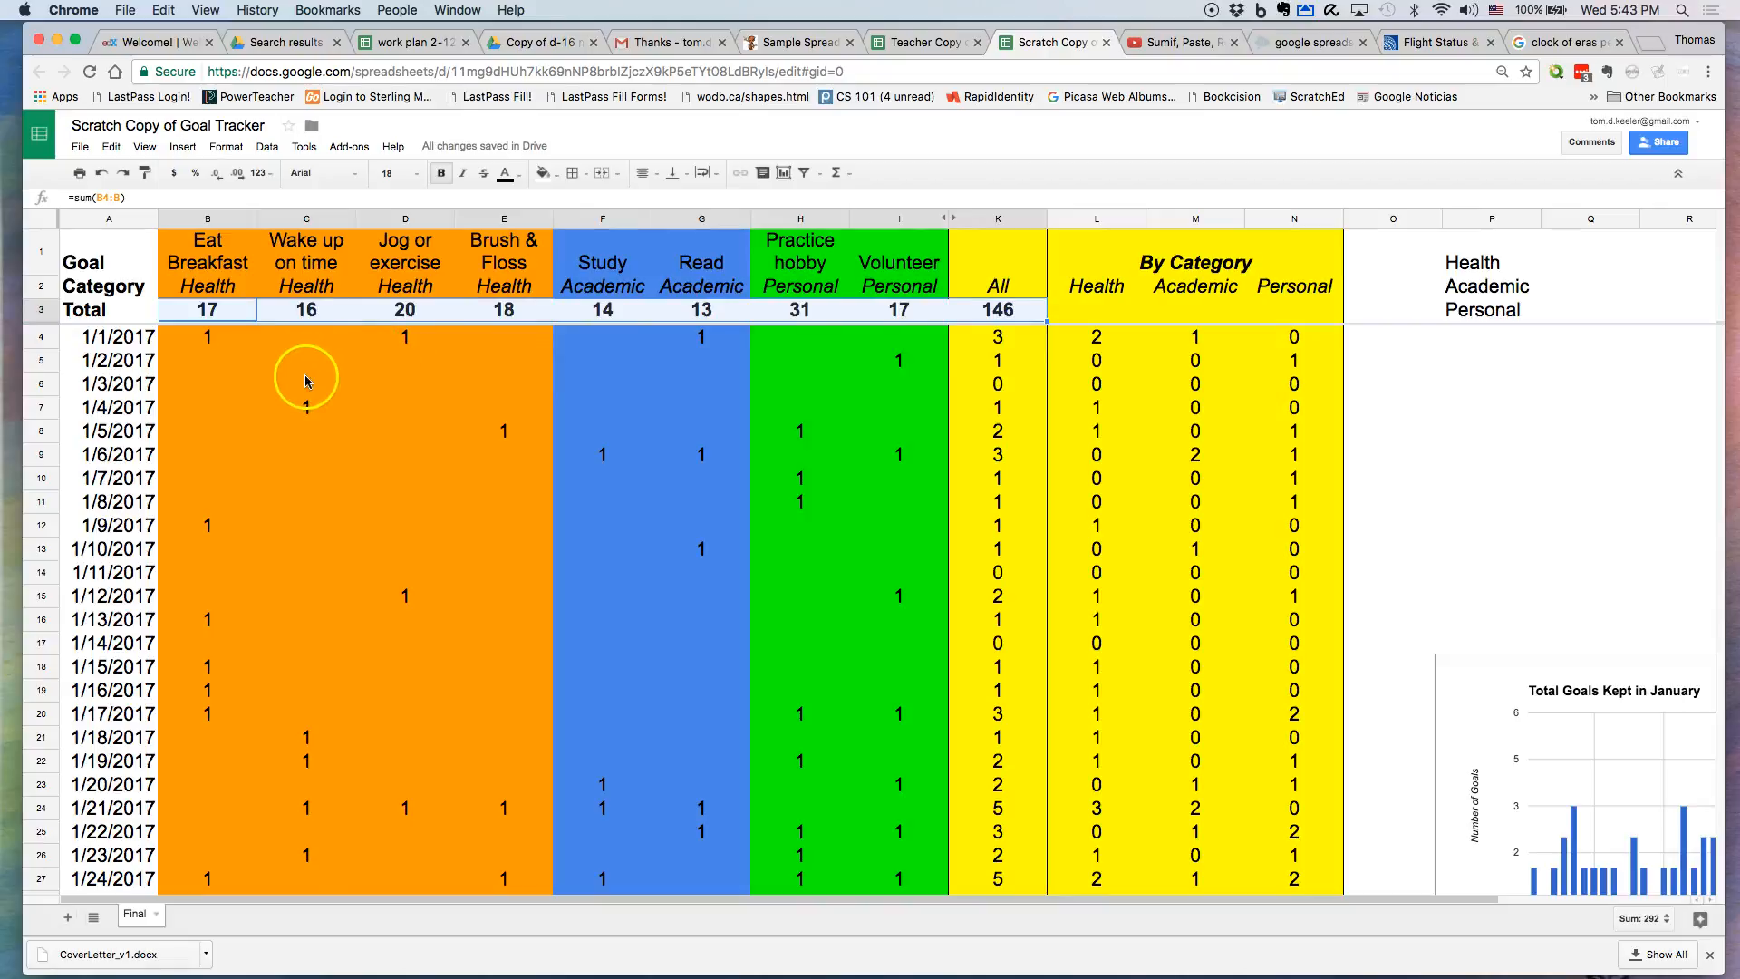
click(311, 310)
scroll(313, 356, down, 15)
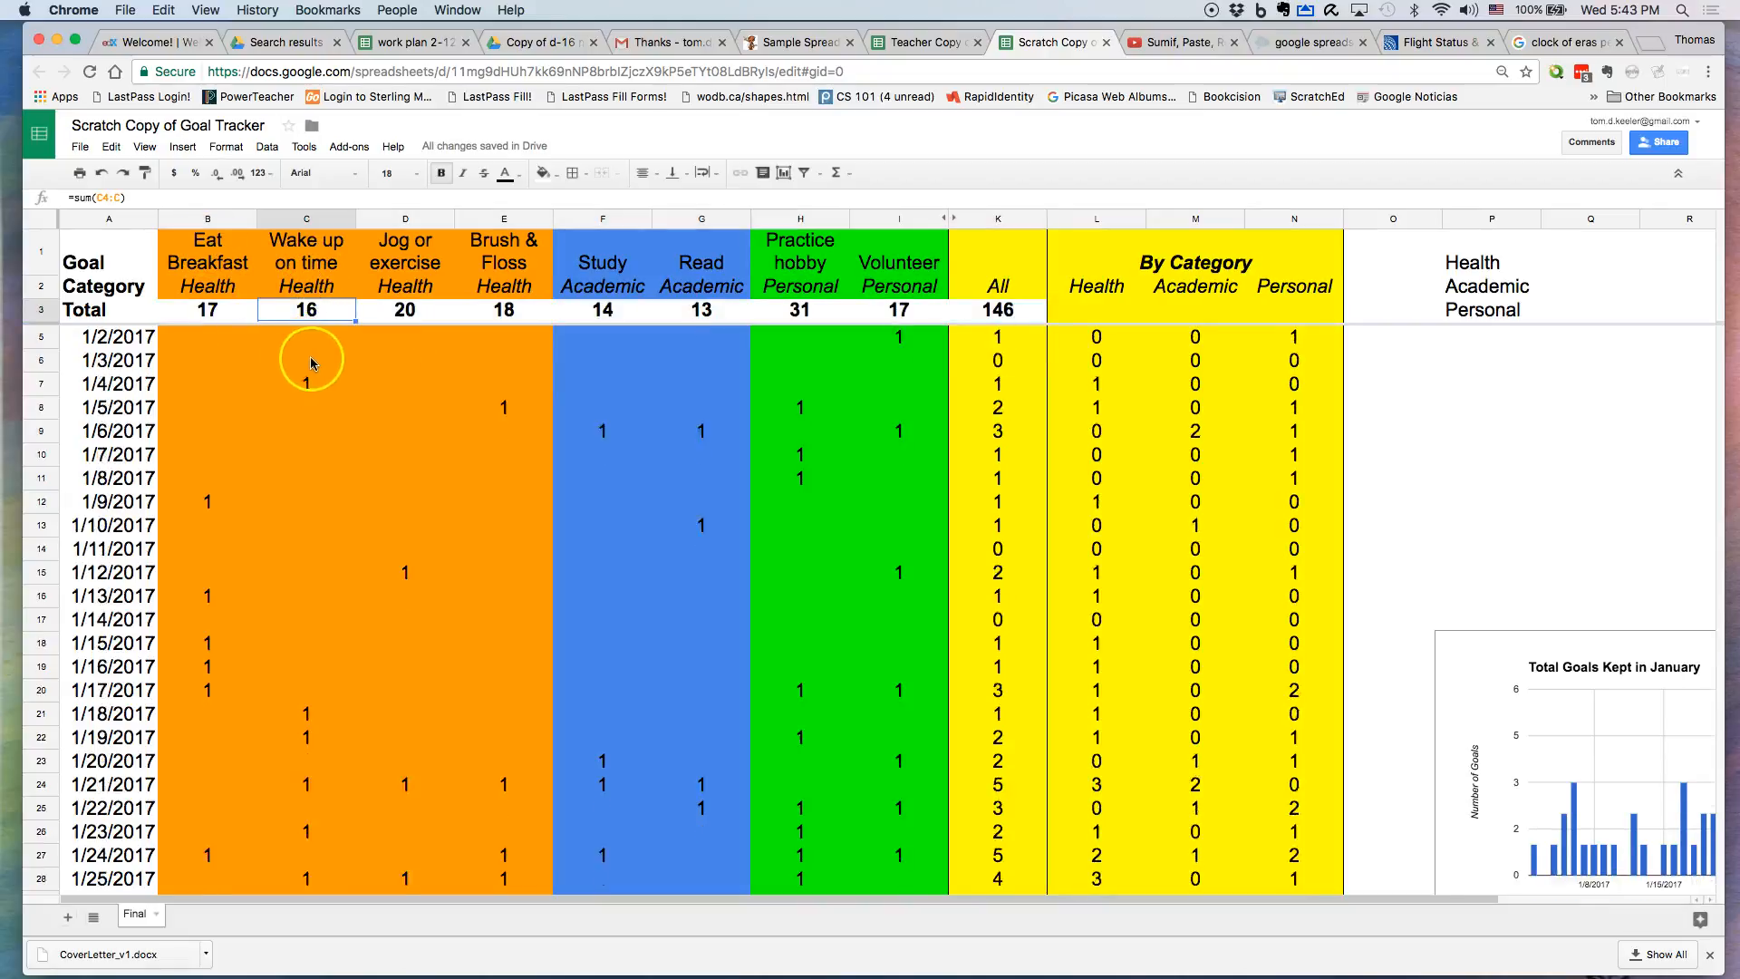
scroll(315, 362, down, 2)
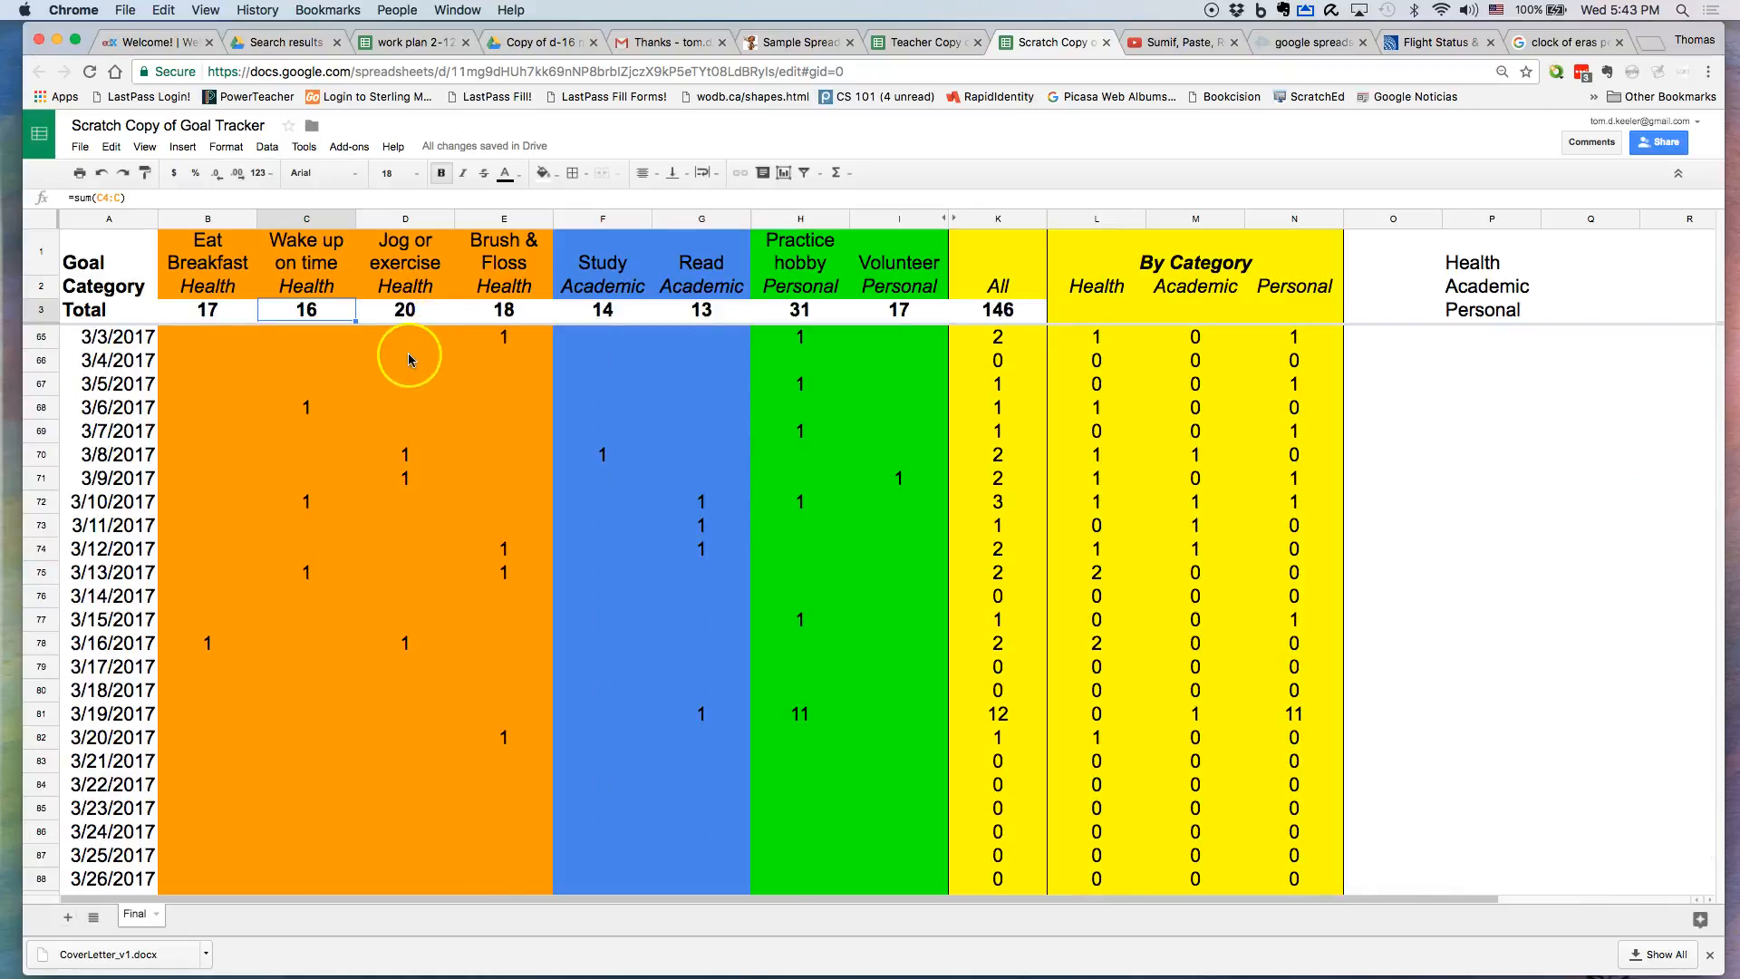
scroll(408, 358, up, 20)
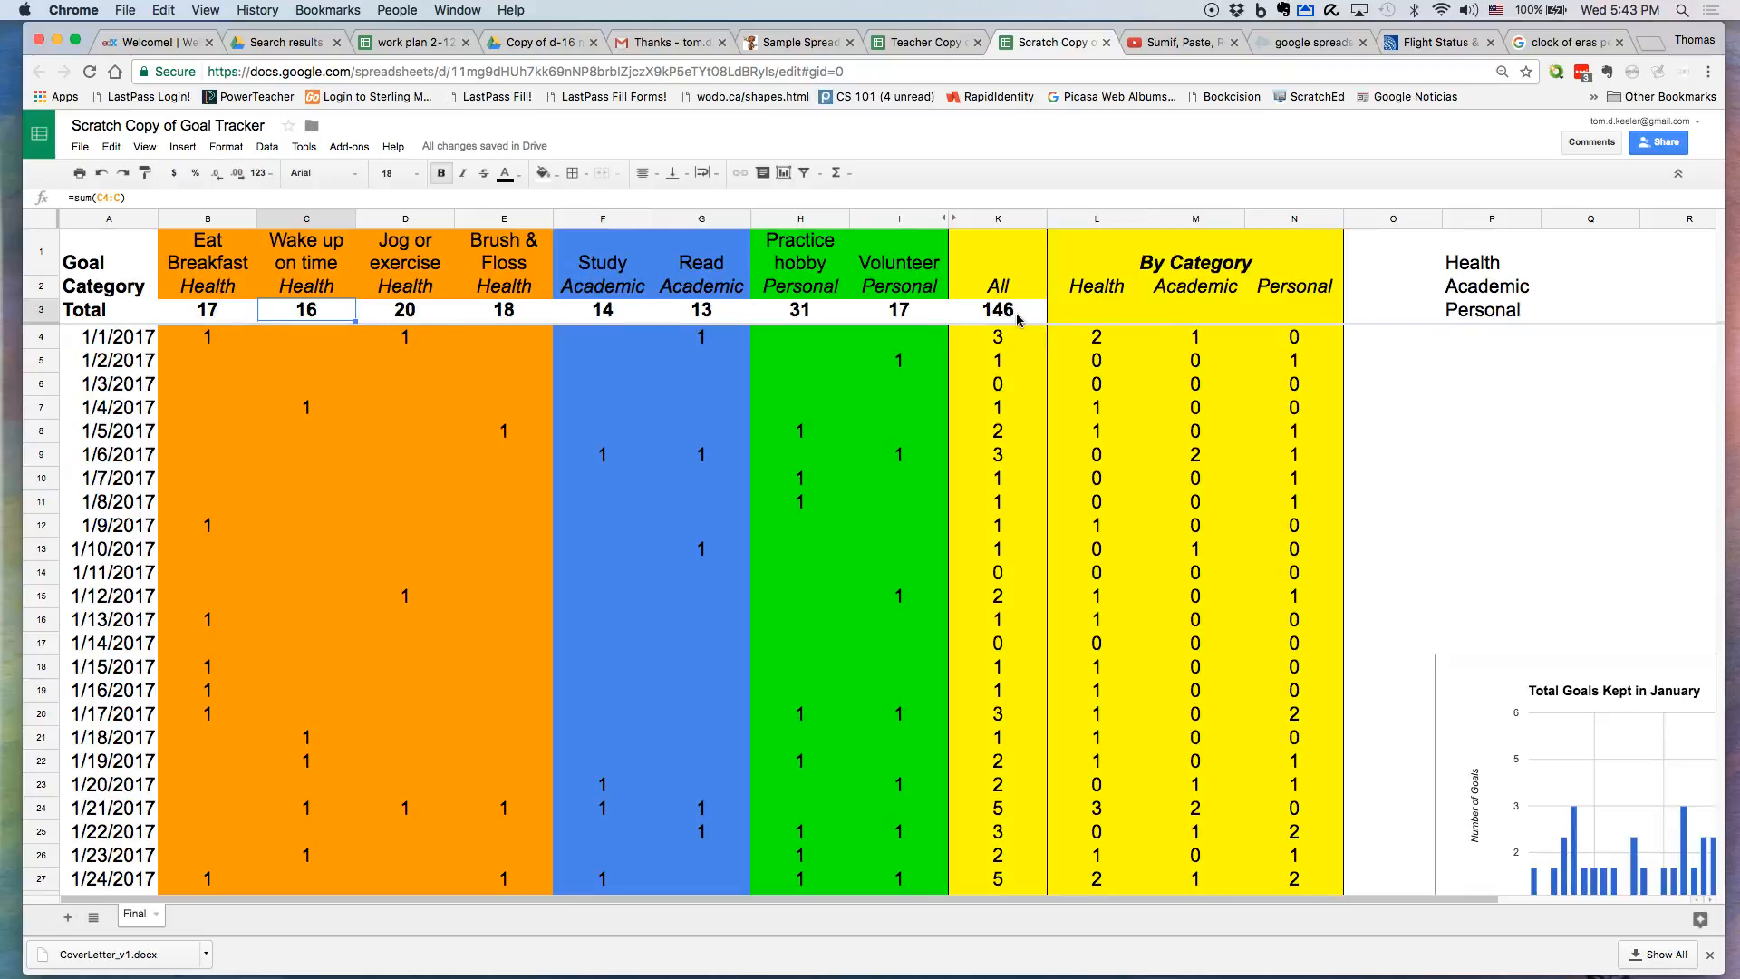
click(1033, 347)
Insert one empty column directly after the Wake up on time column.
click(310, 218)
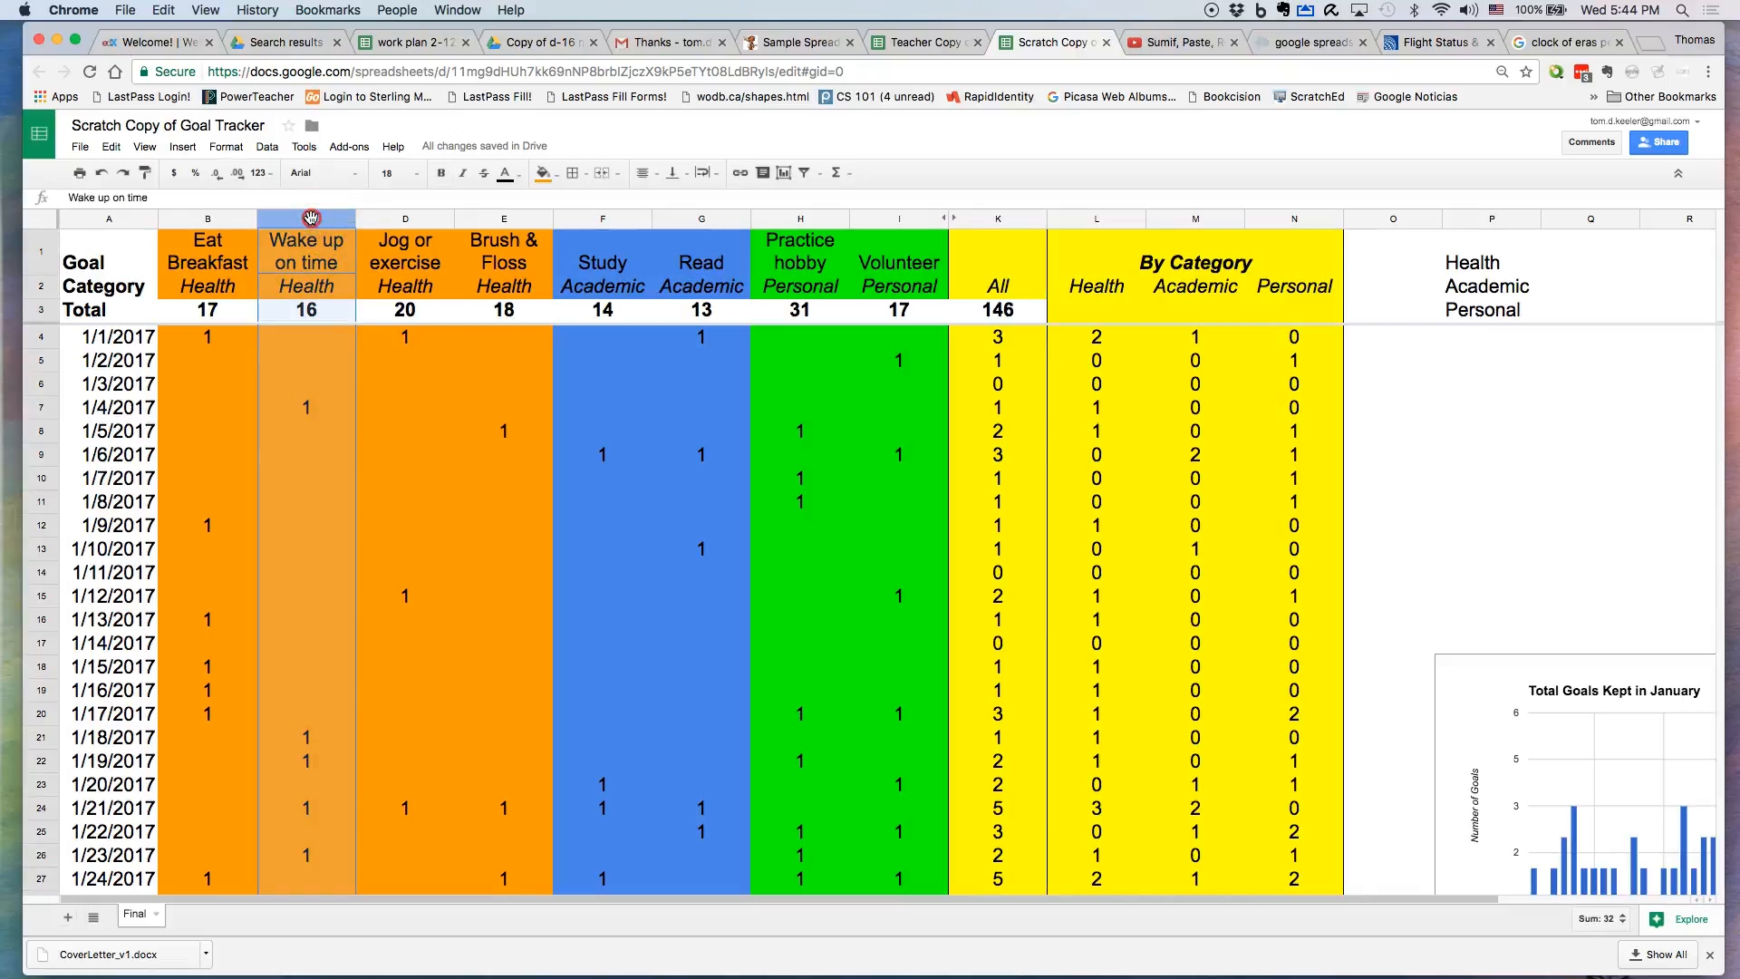
right_click(310, 219)
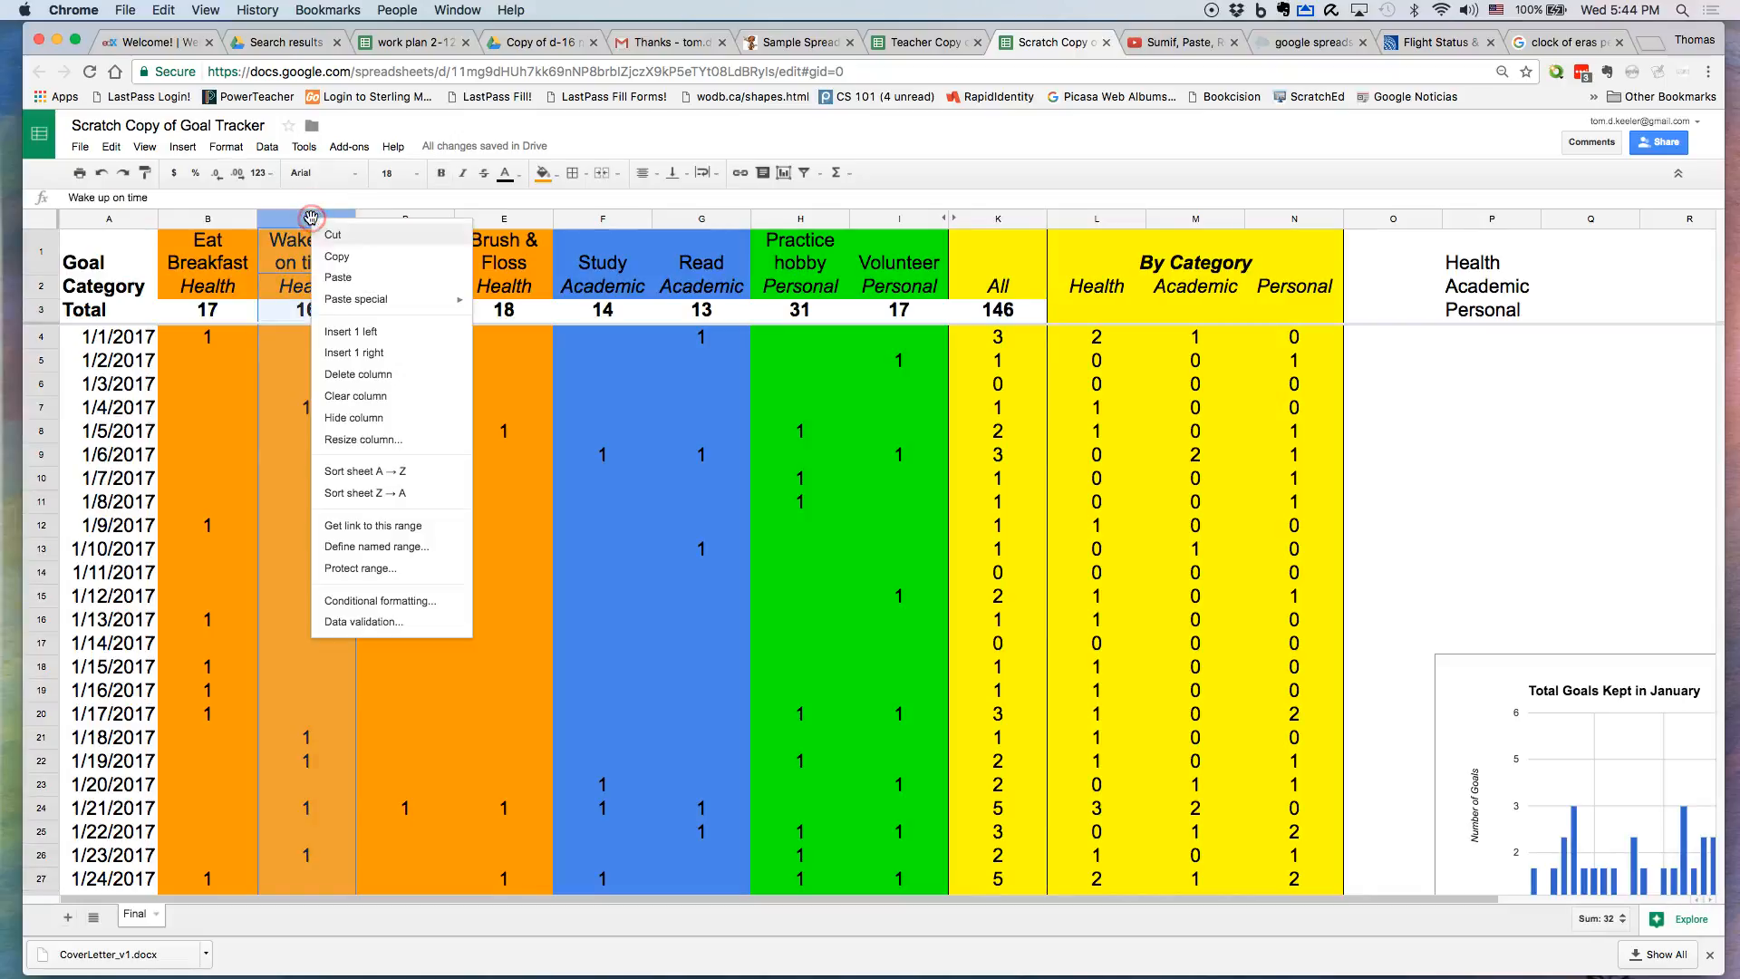
click(340, 352)
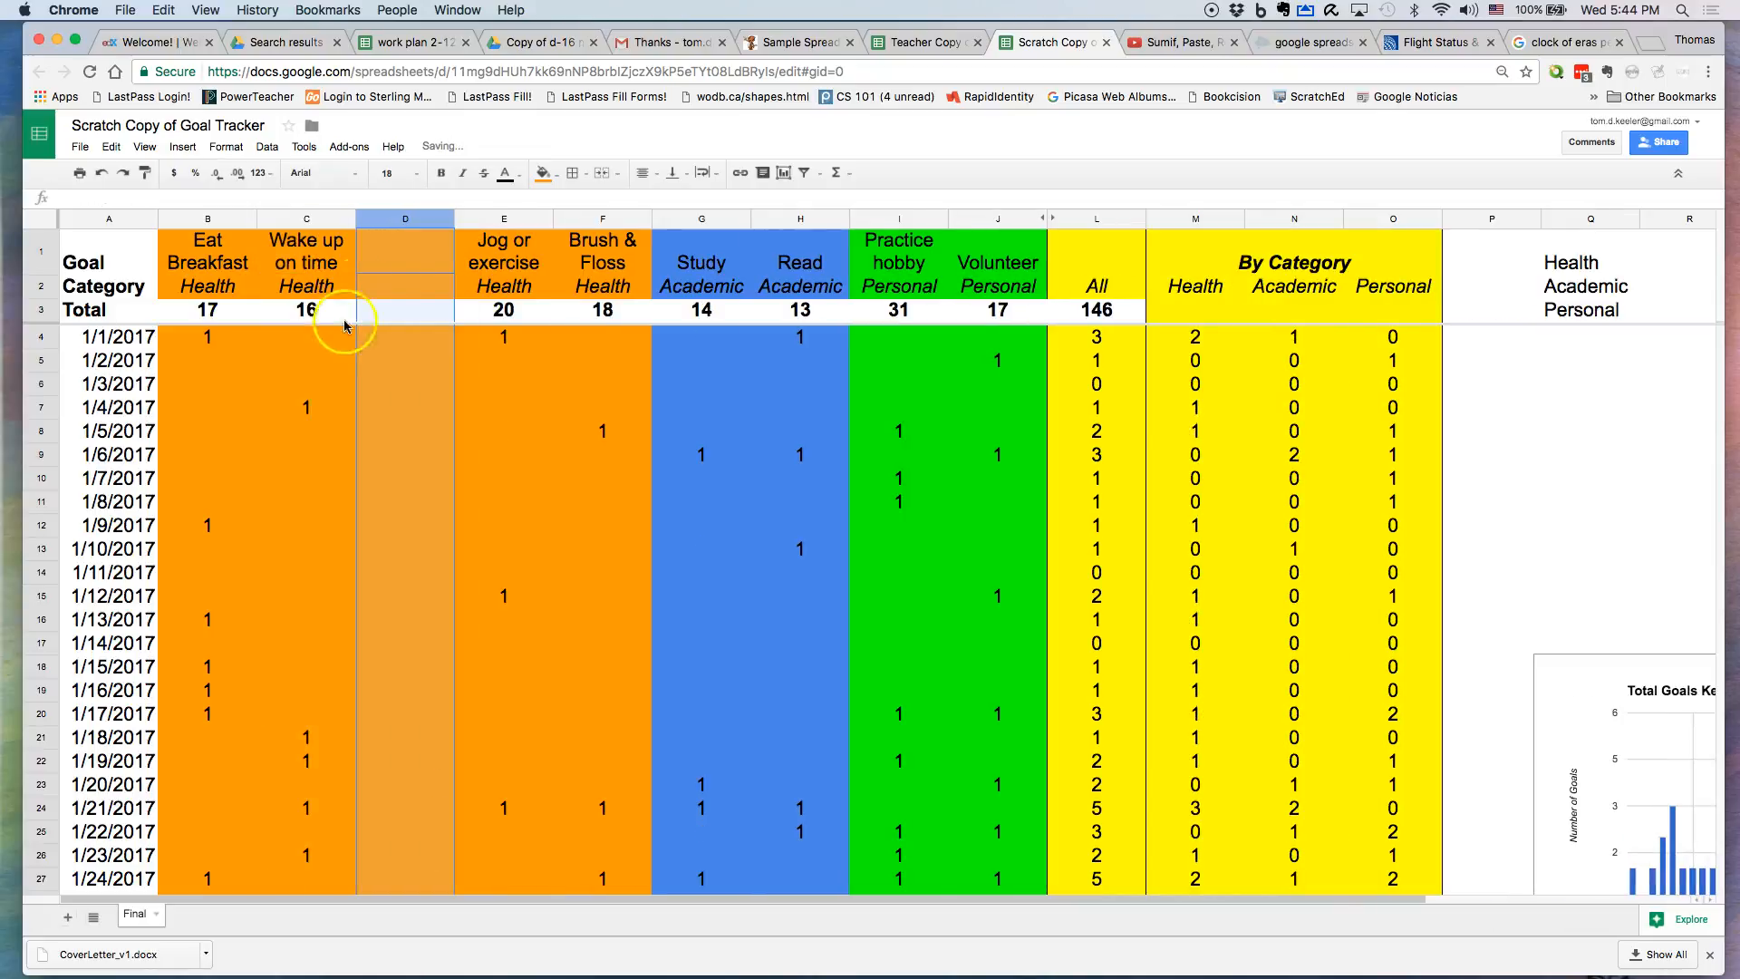
Label the new column D with the category "Personal" in row 2 and the goal "play piano" in row 1.
click(396, 274)
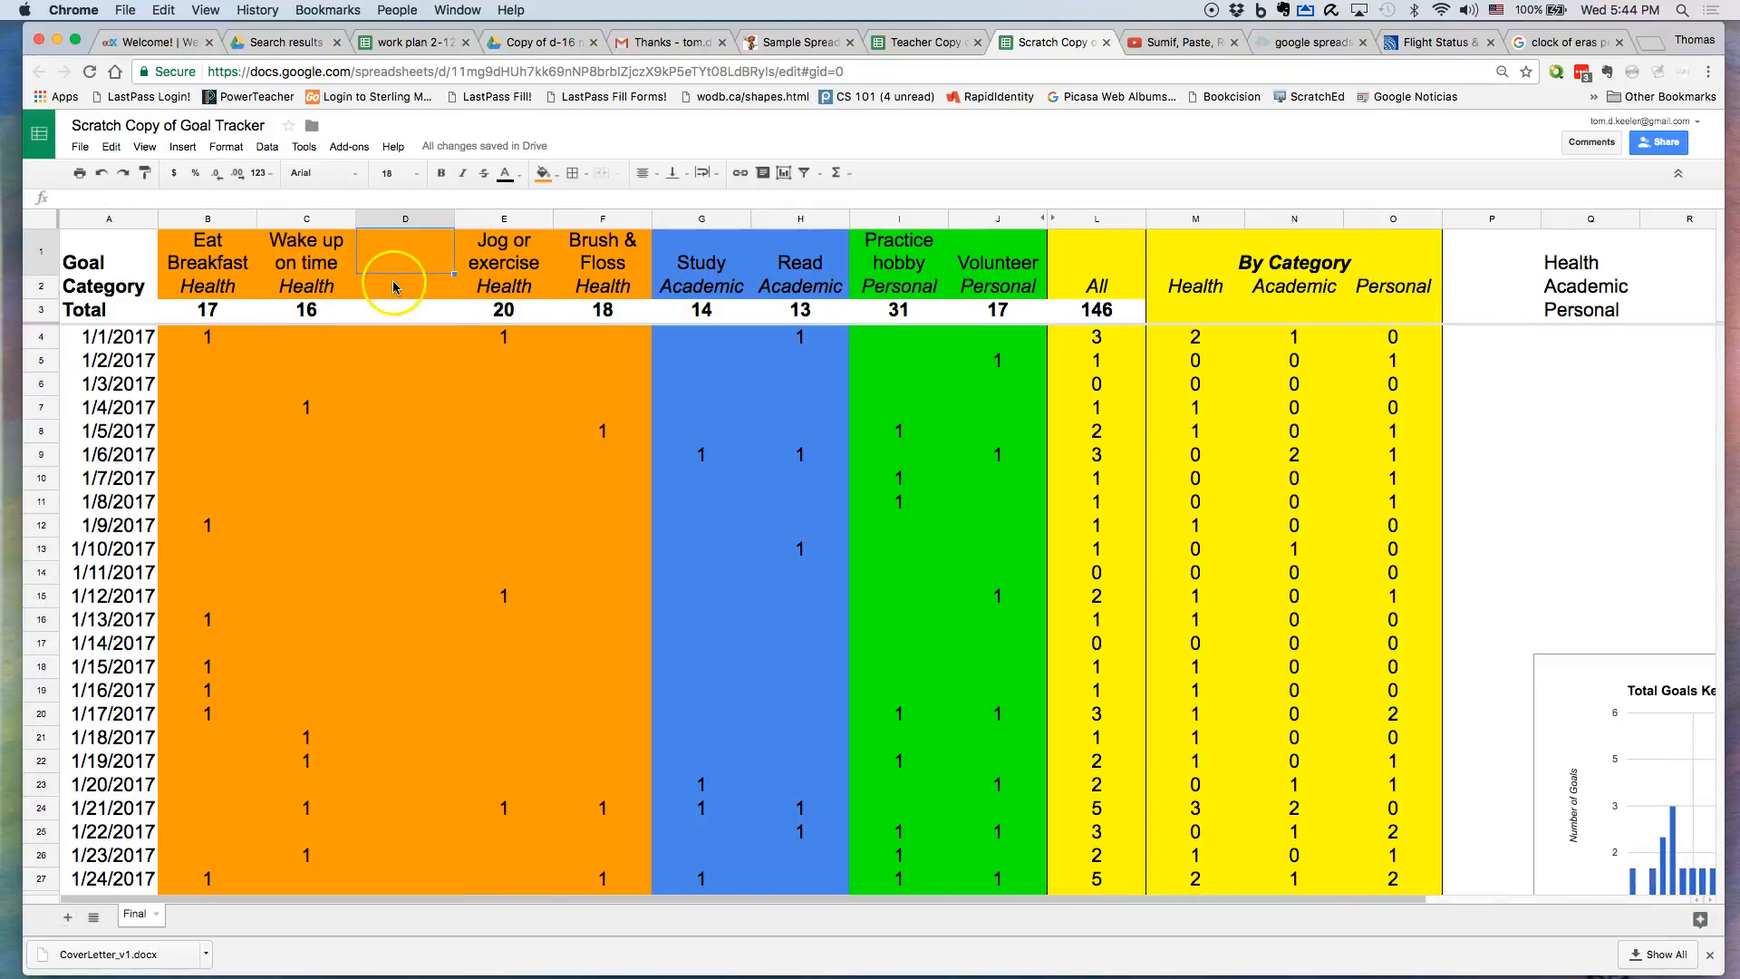
click(393, 286)
text(Personal)
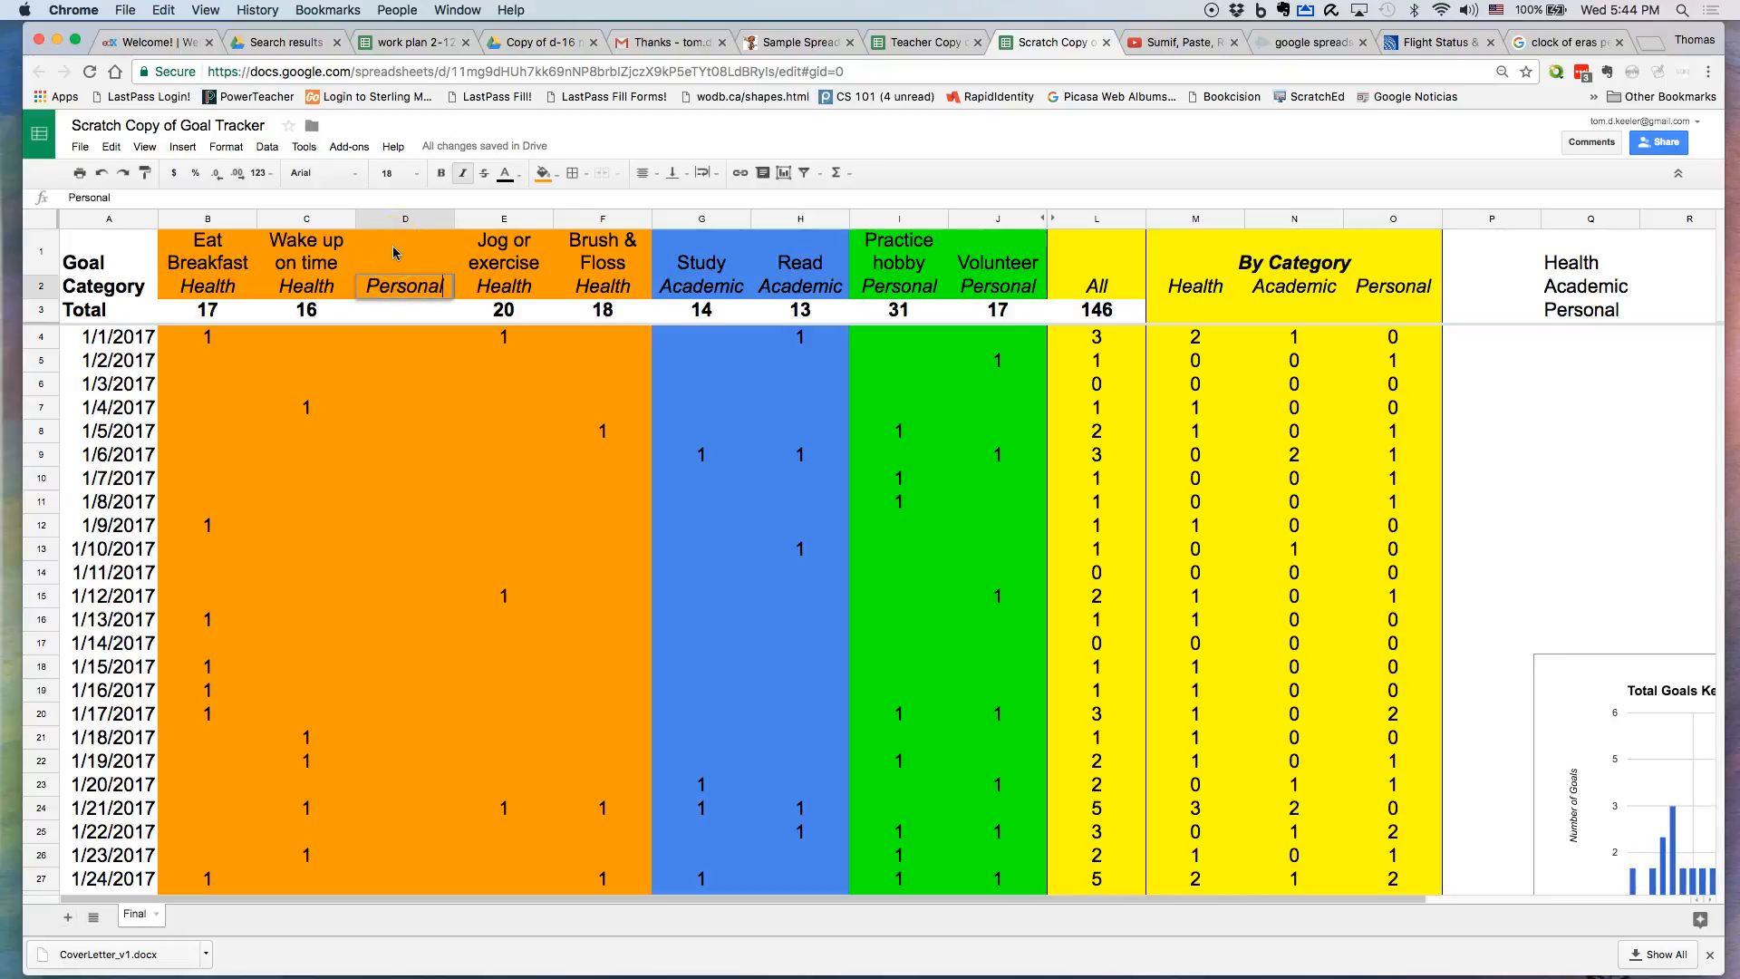
click(394, 251)
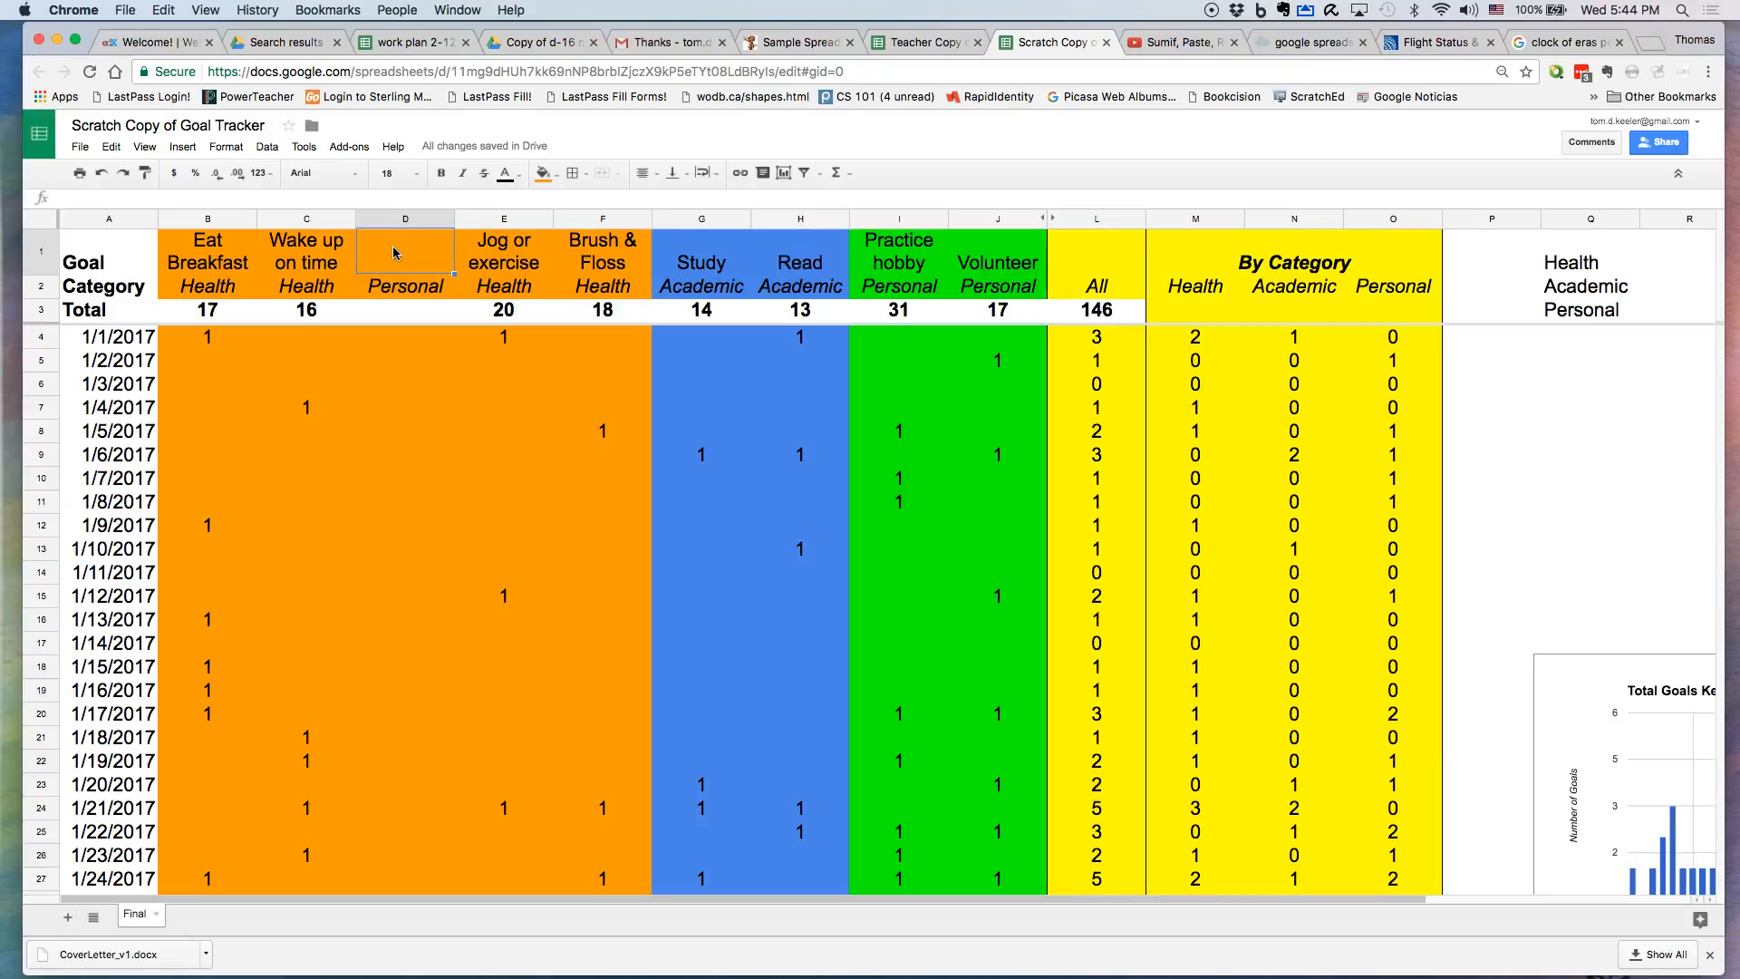
text(score)
key(BackSpace)
key(BackSpace)
text(play )
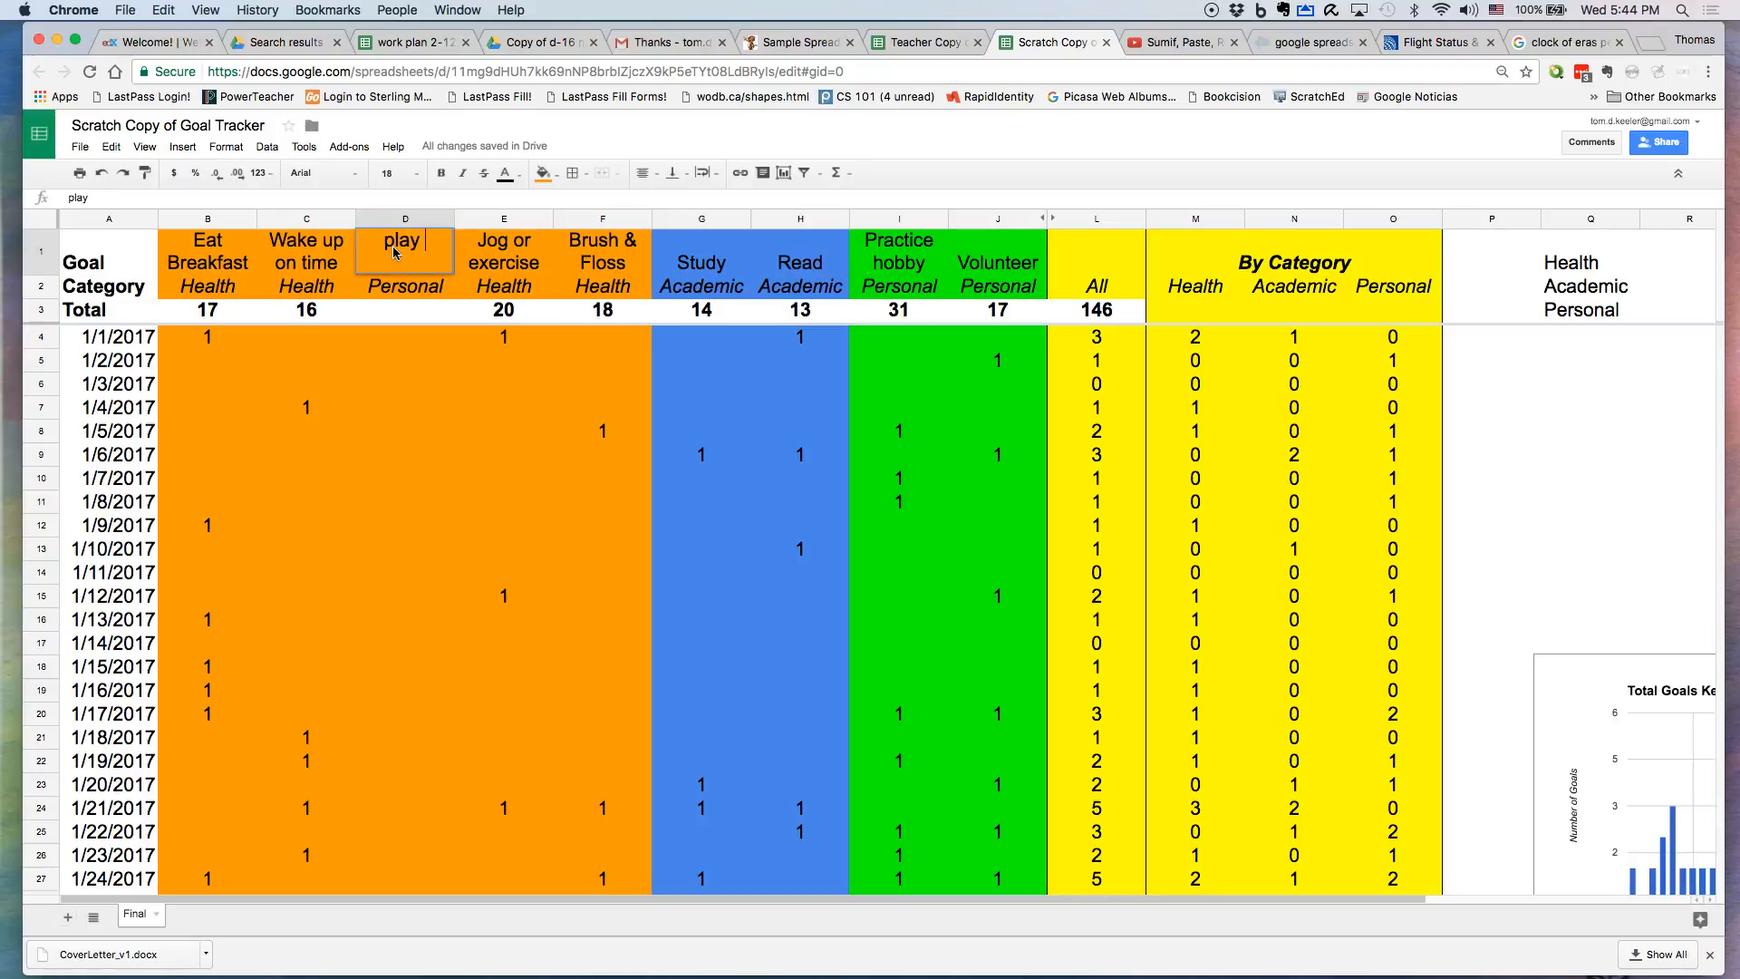
text(piono)
click(400, 343)
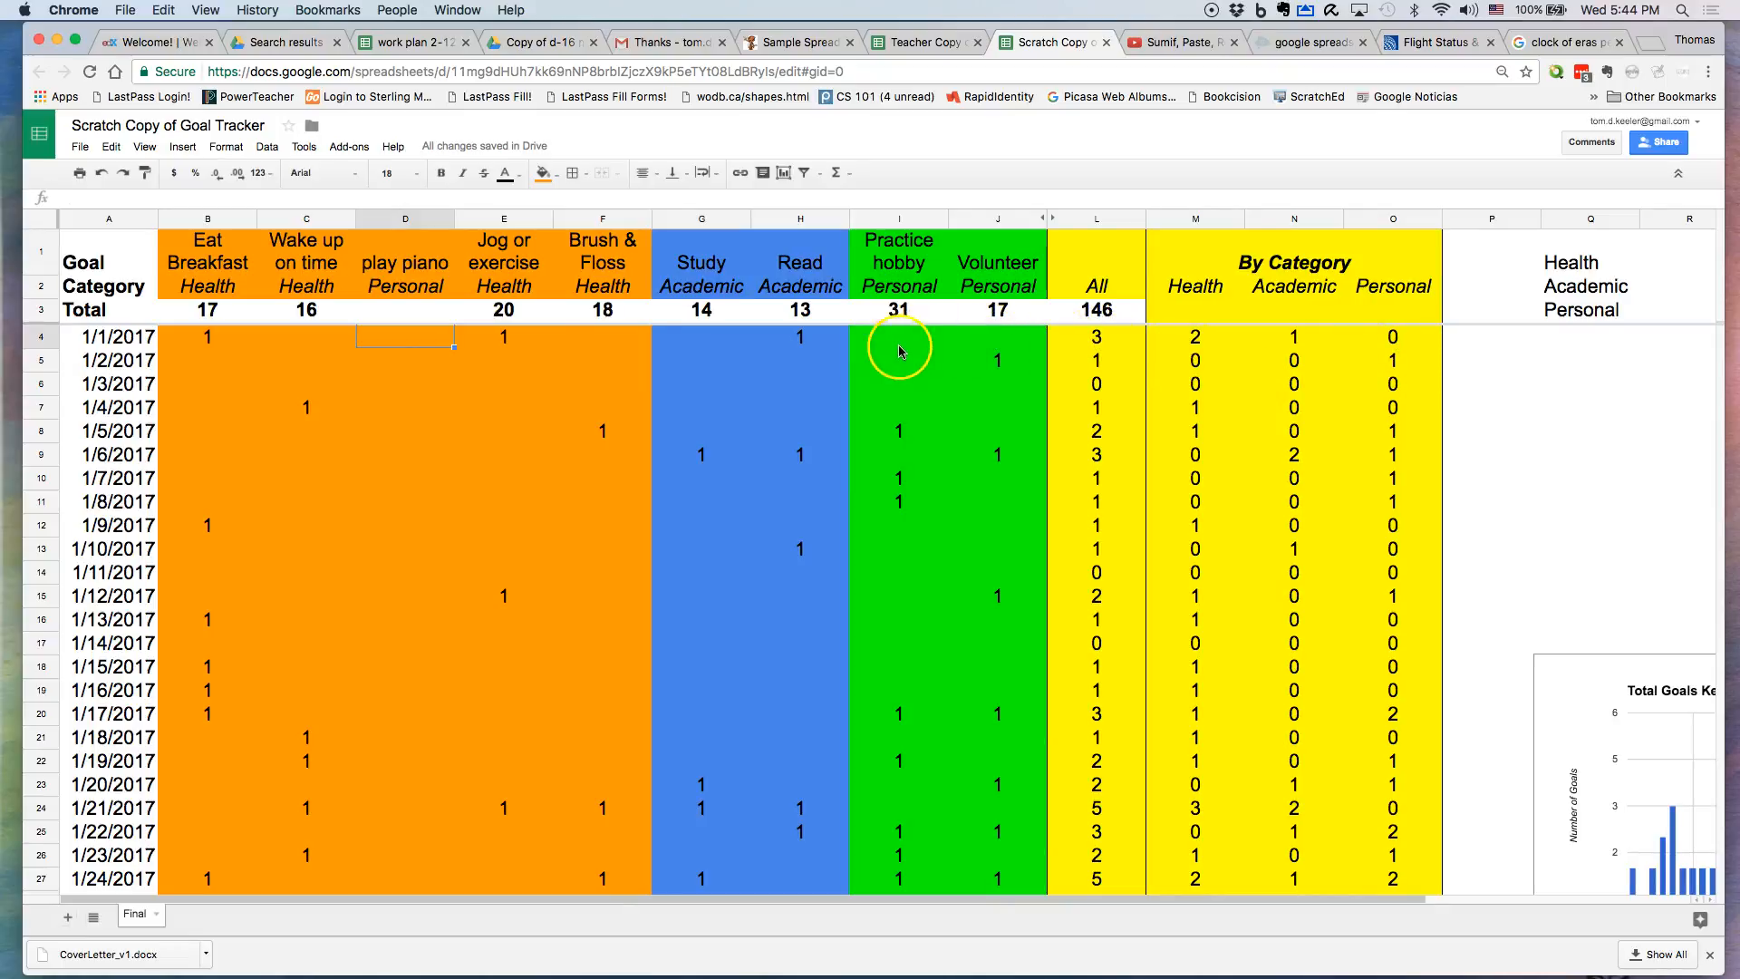
Enter 1 for play piano on 1/1/2017 and inspect that date's Health category formula.
click(399, 340)
text(1)
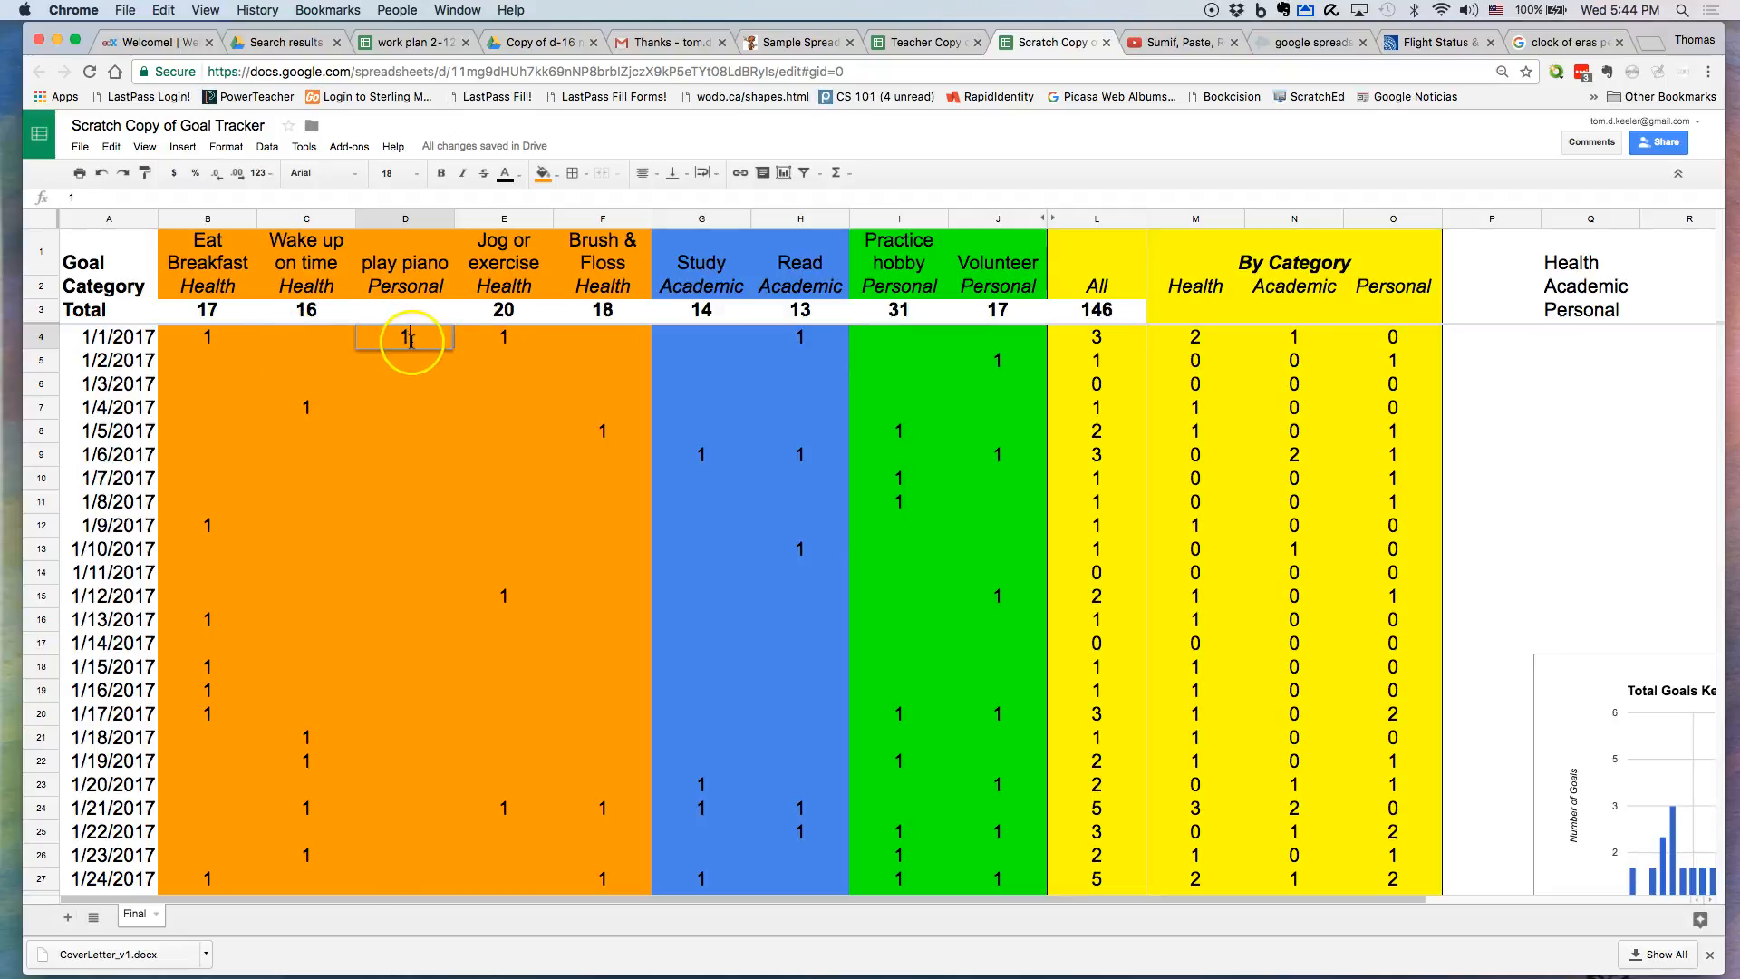
key(Return)
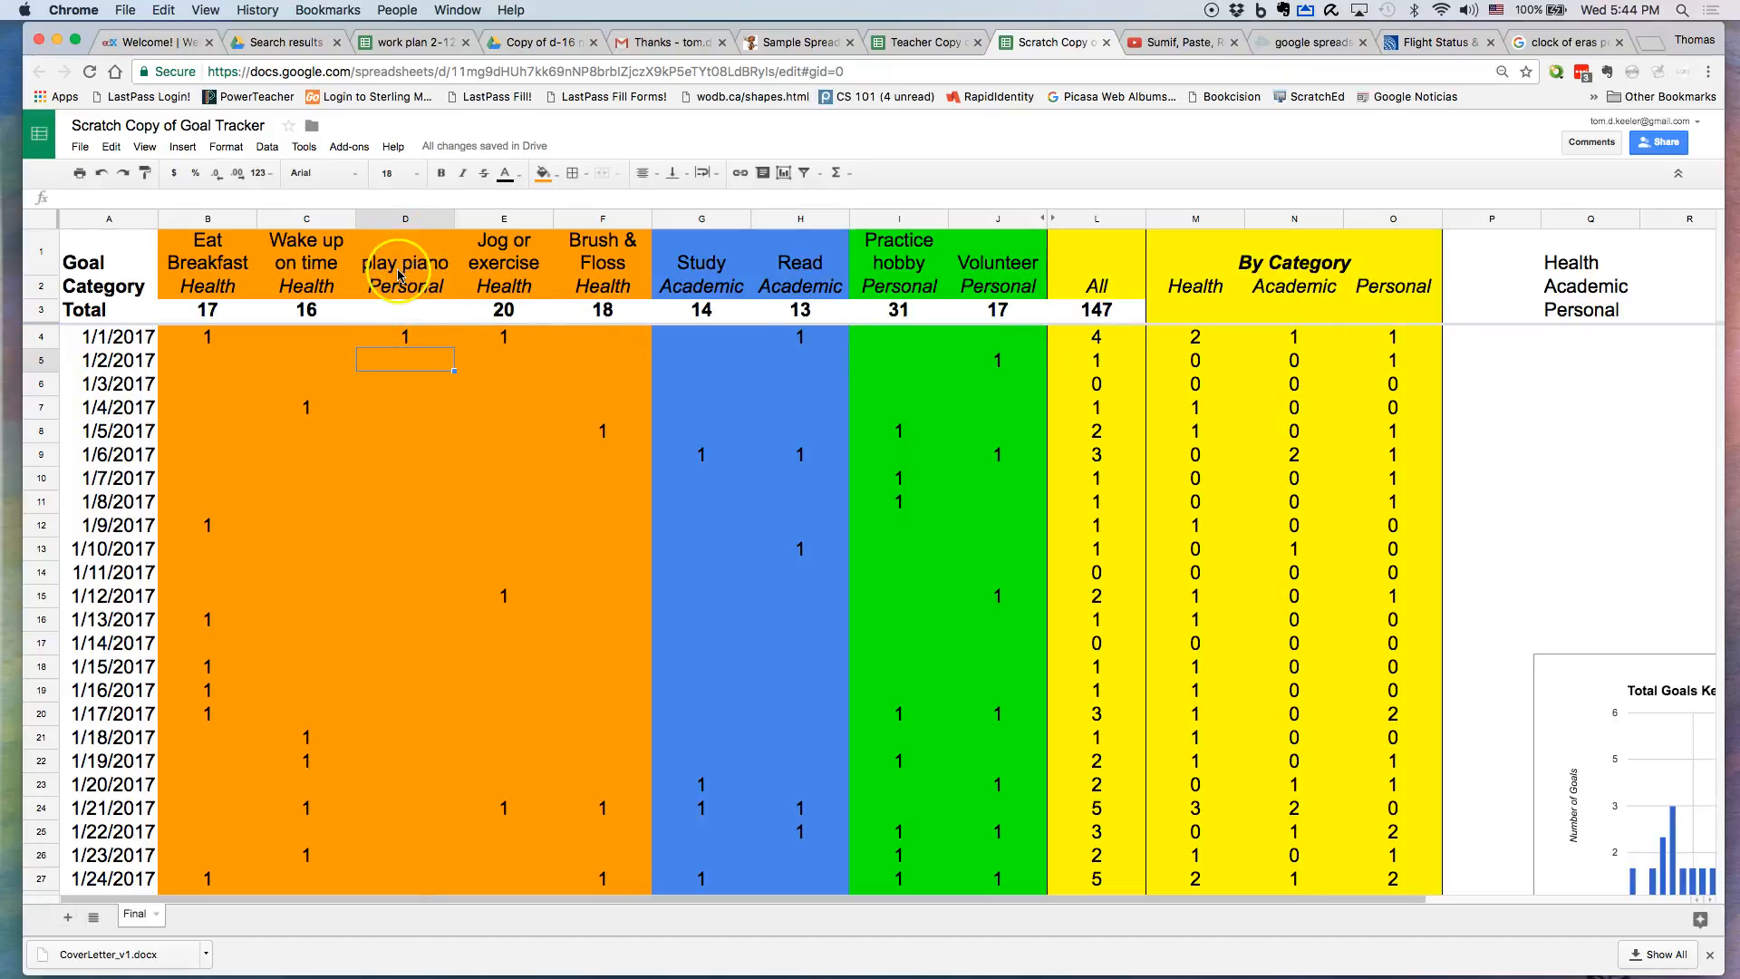
click(1387, 311)
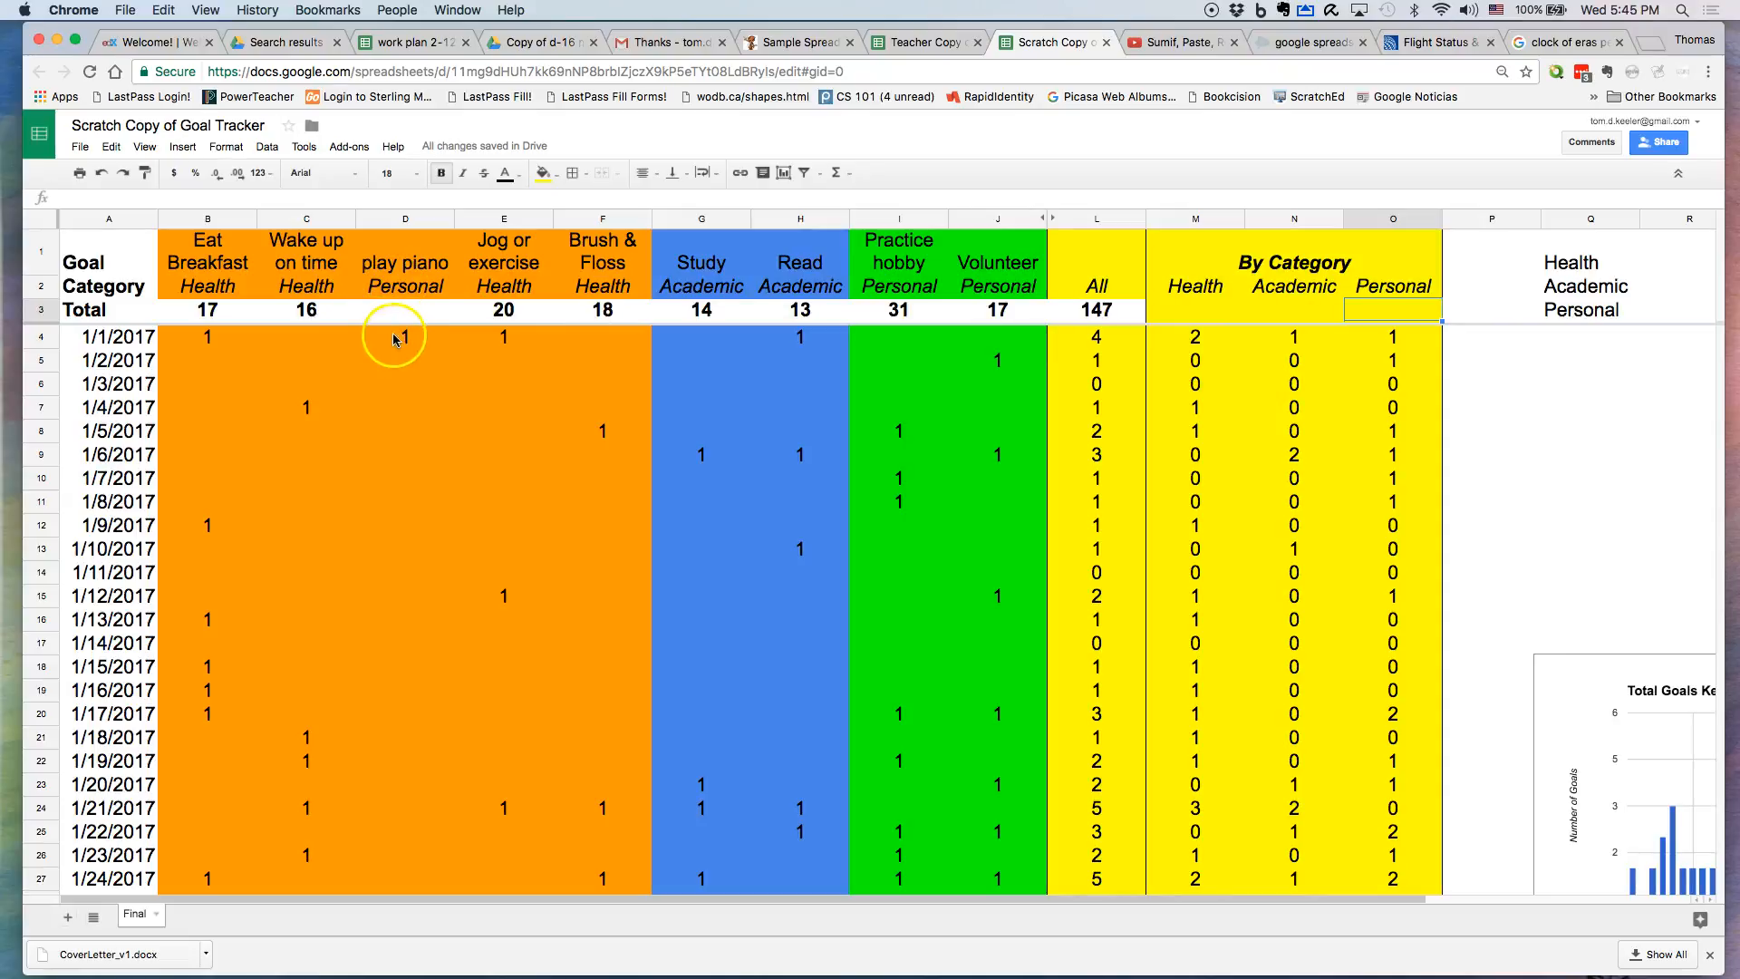
click(1181, 337)
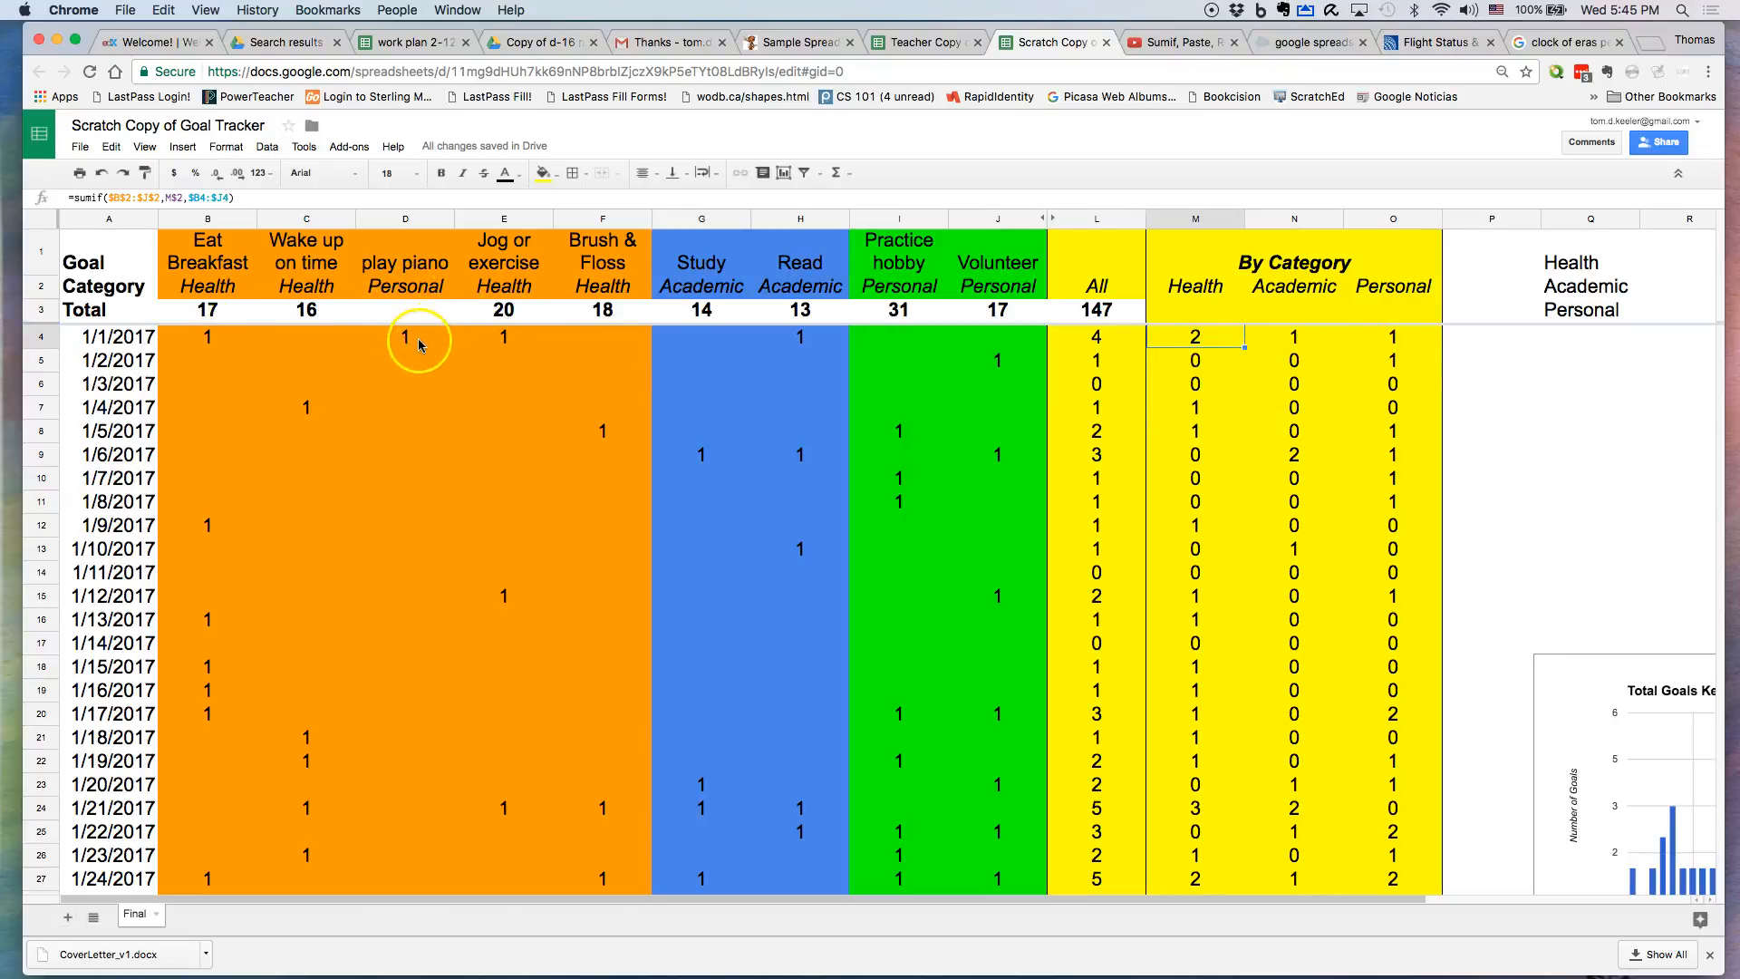
Delete the play piano column.
right_click(395, 220)
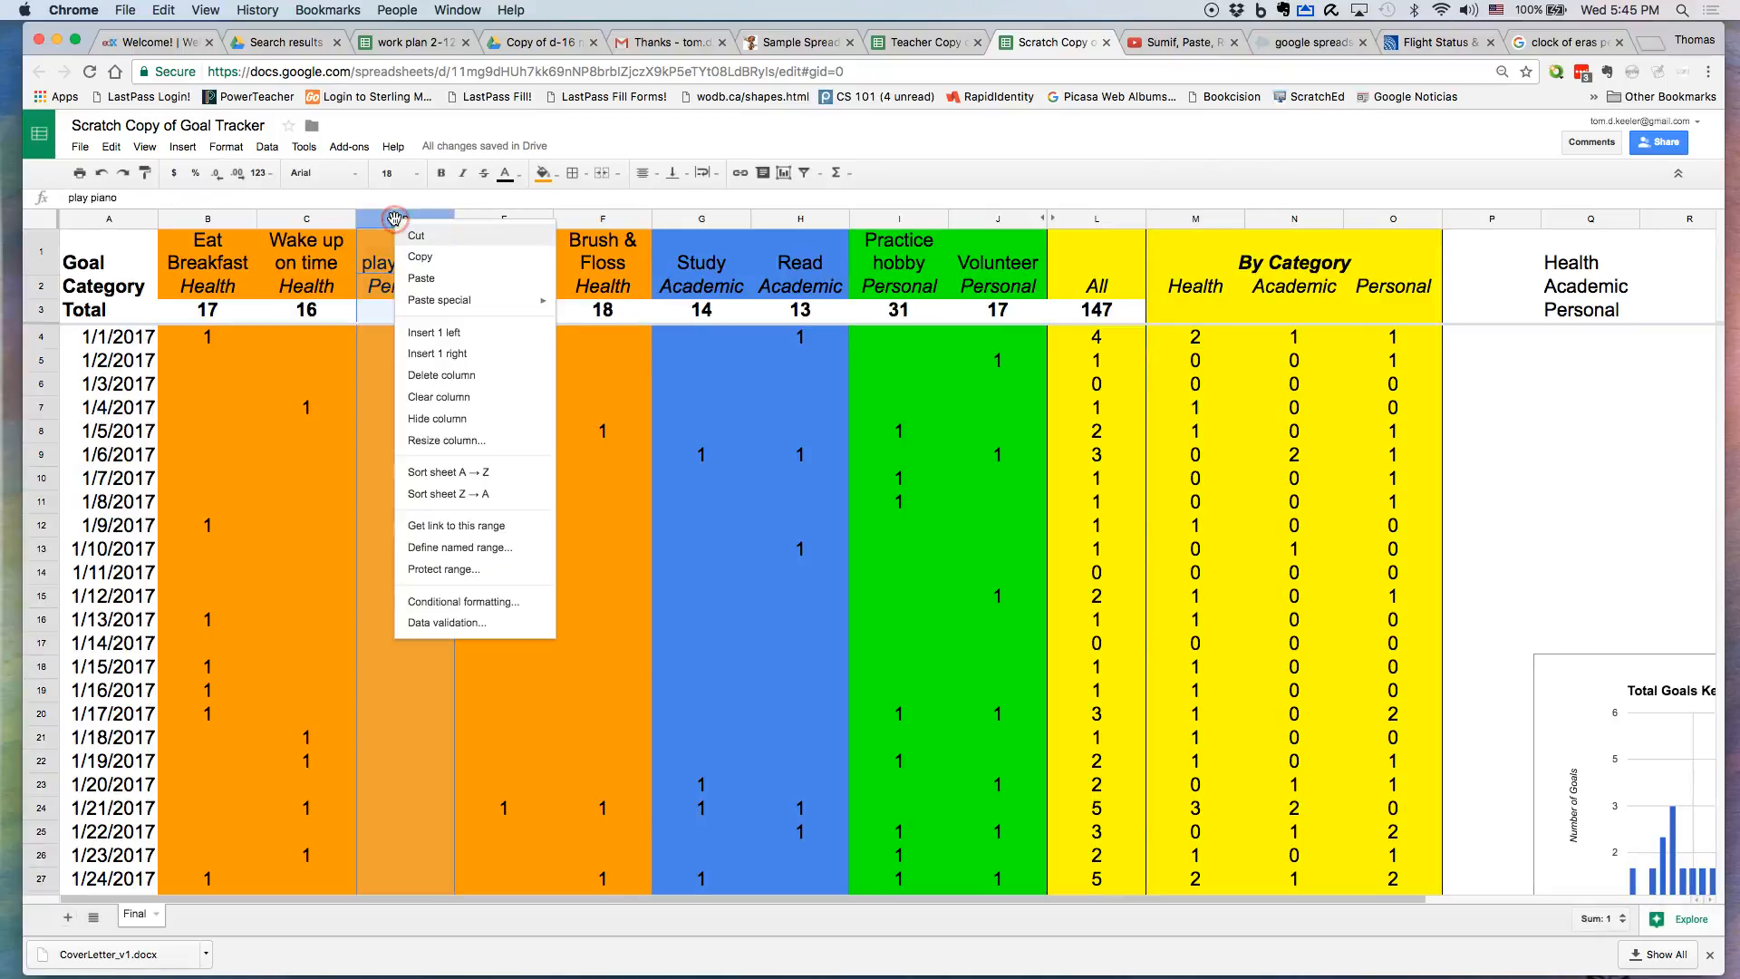
click(424, 377)
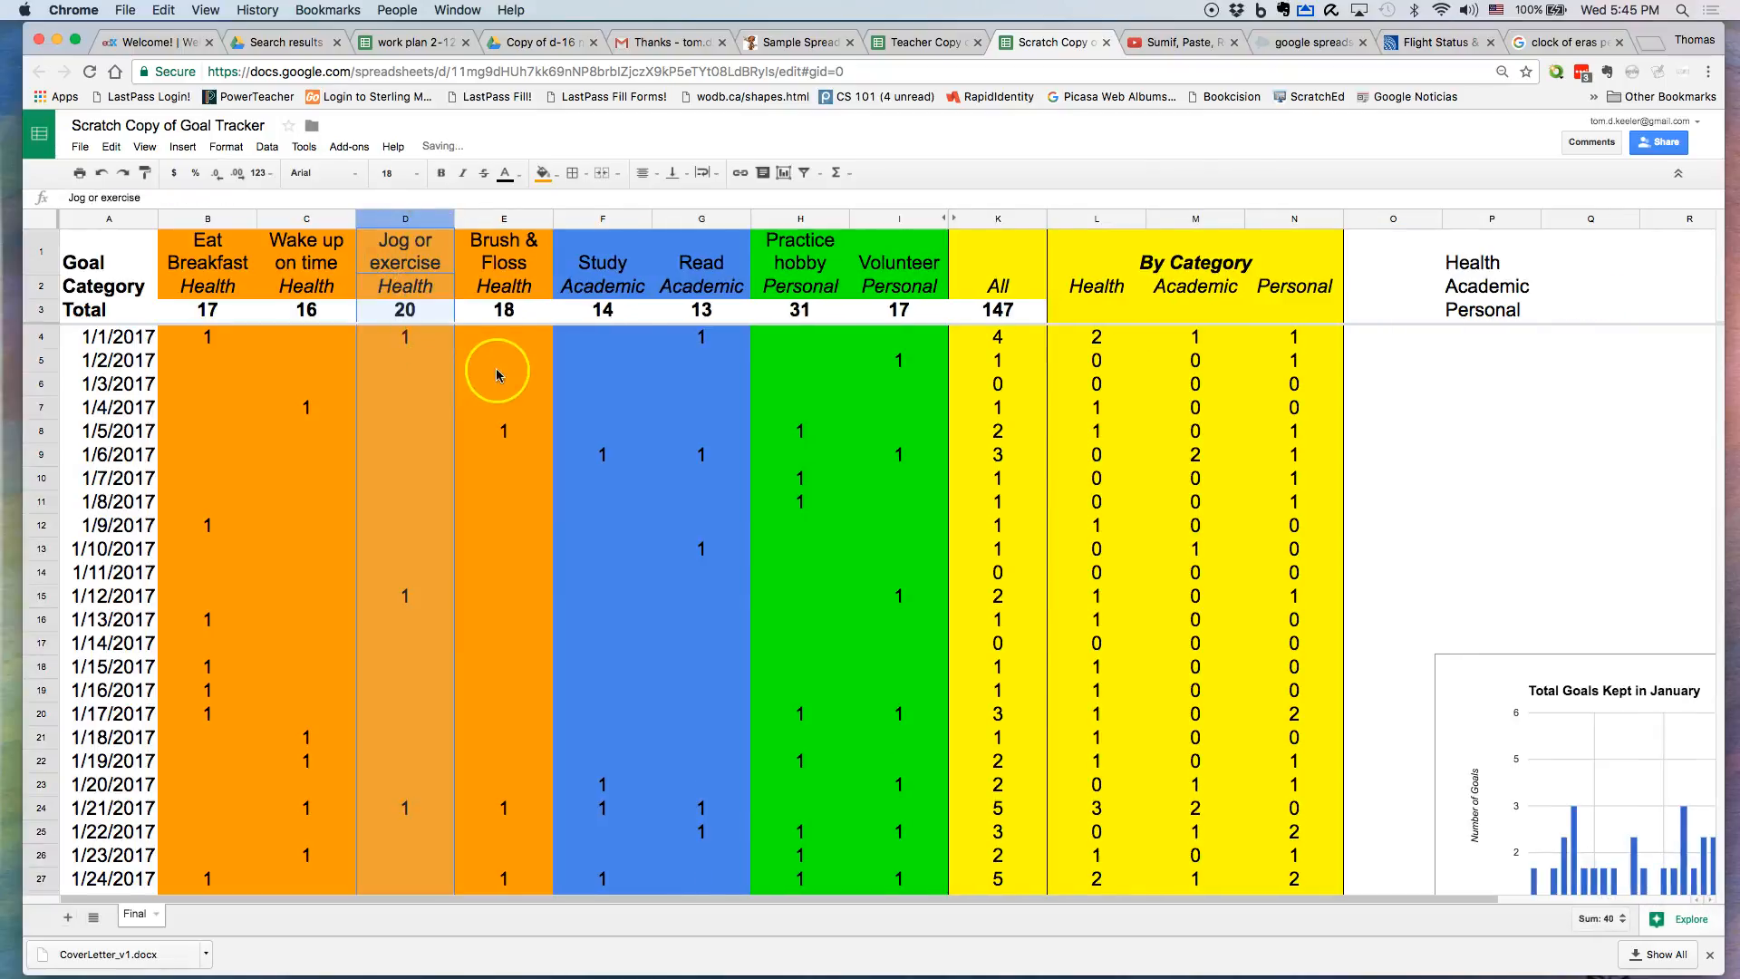
Remove the equals sign from the Health SUMIF formula in L4 to examine its text, and restore it as =sumif($B$2:$I$2,L$2,$B4:$I4).
click(1095, 337)
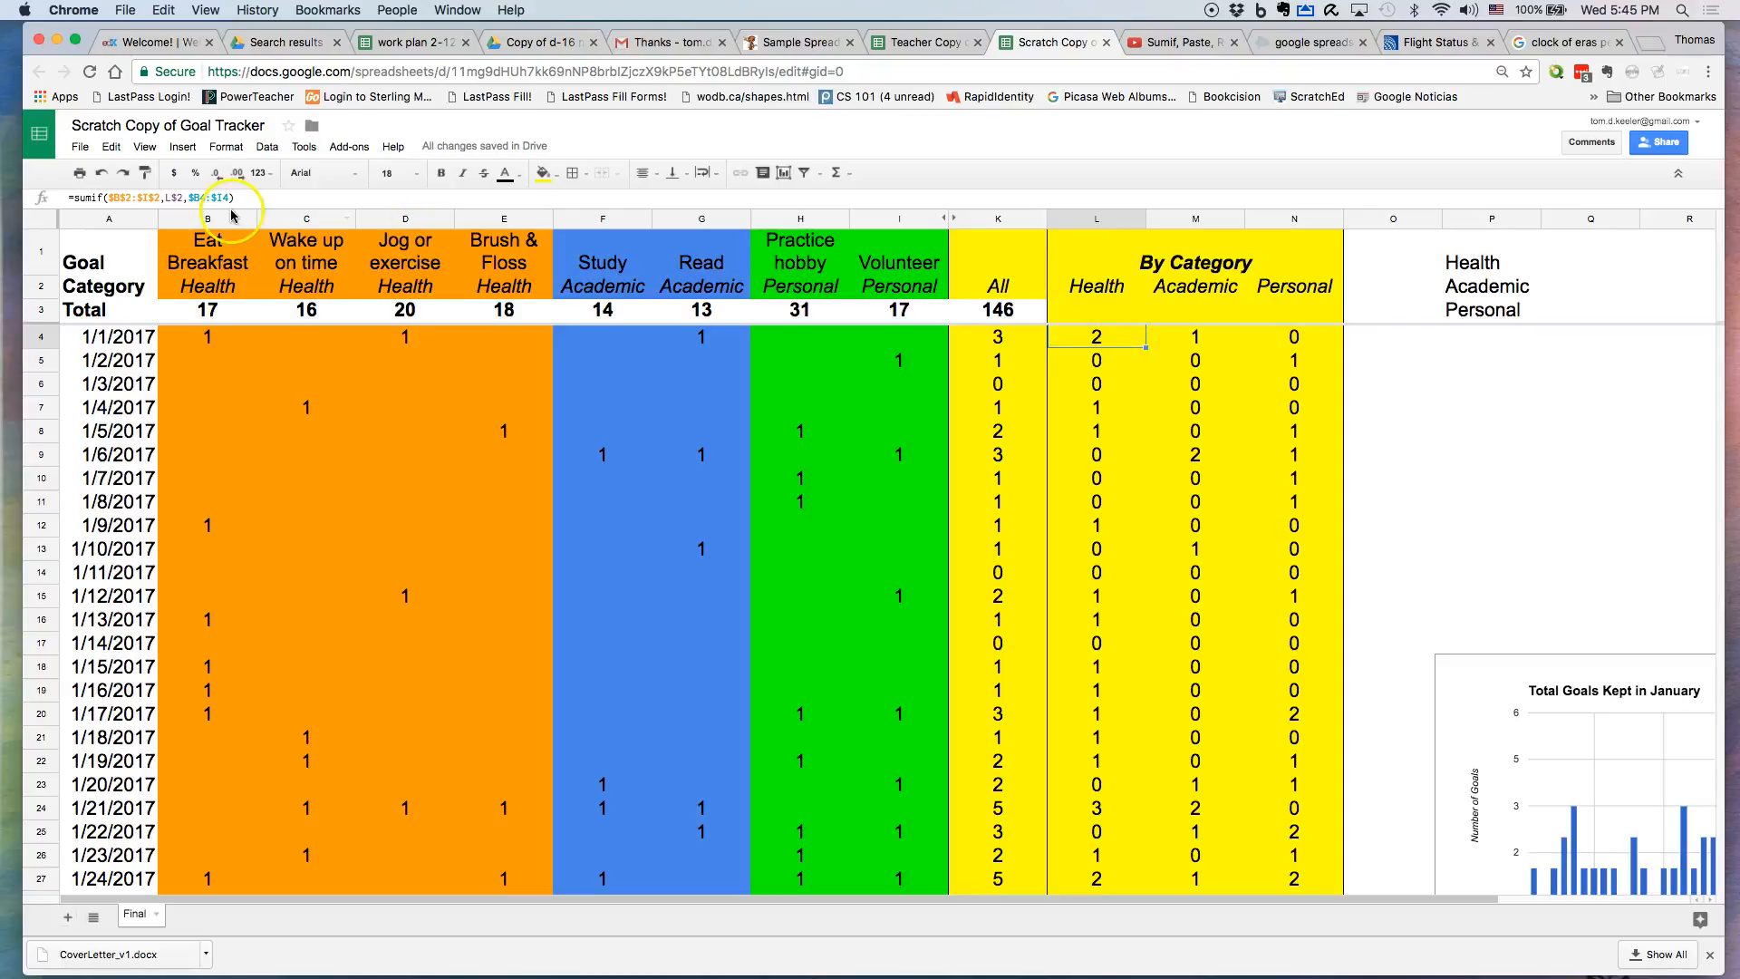
click(87, 208)
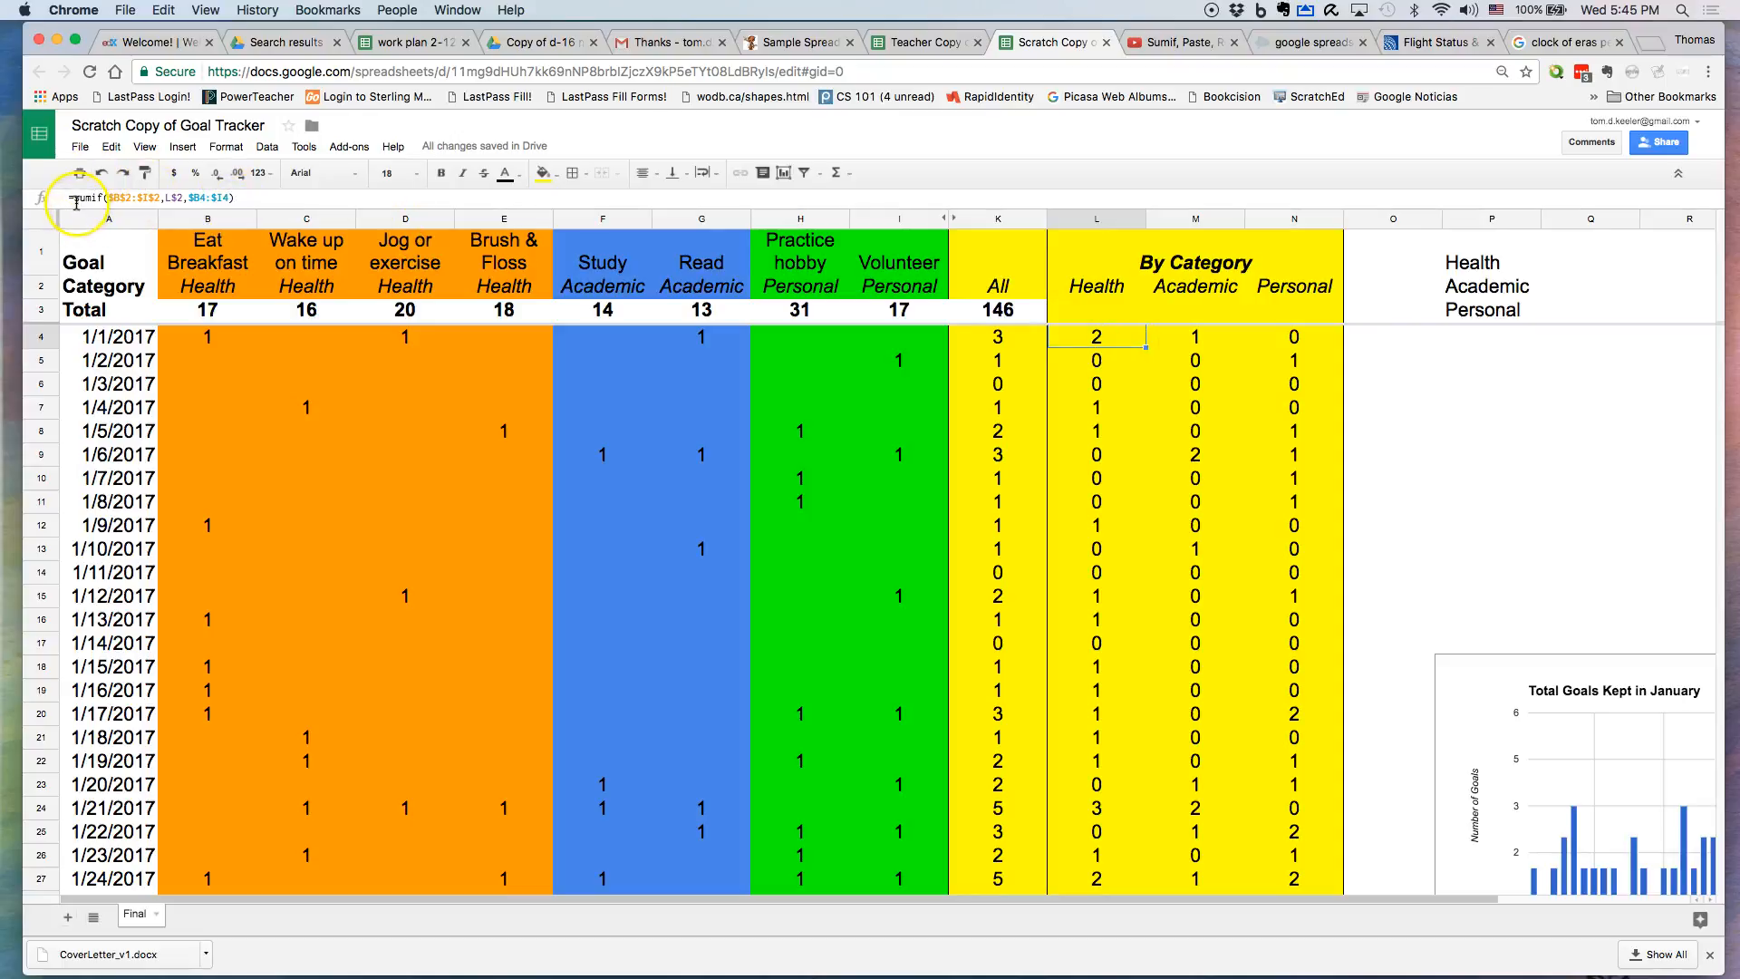
key(BackSpace)
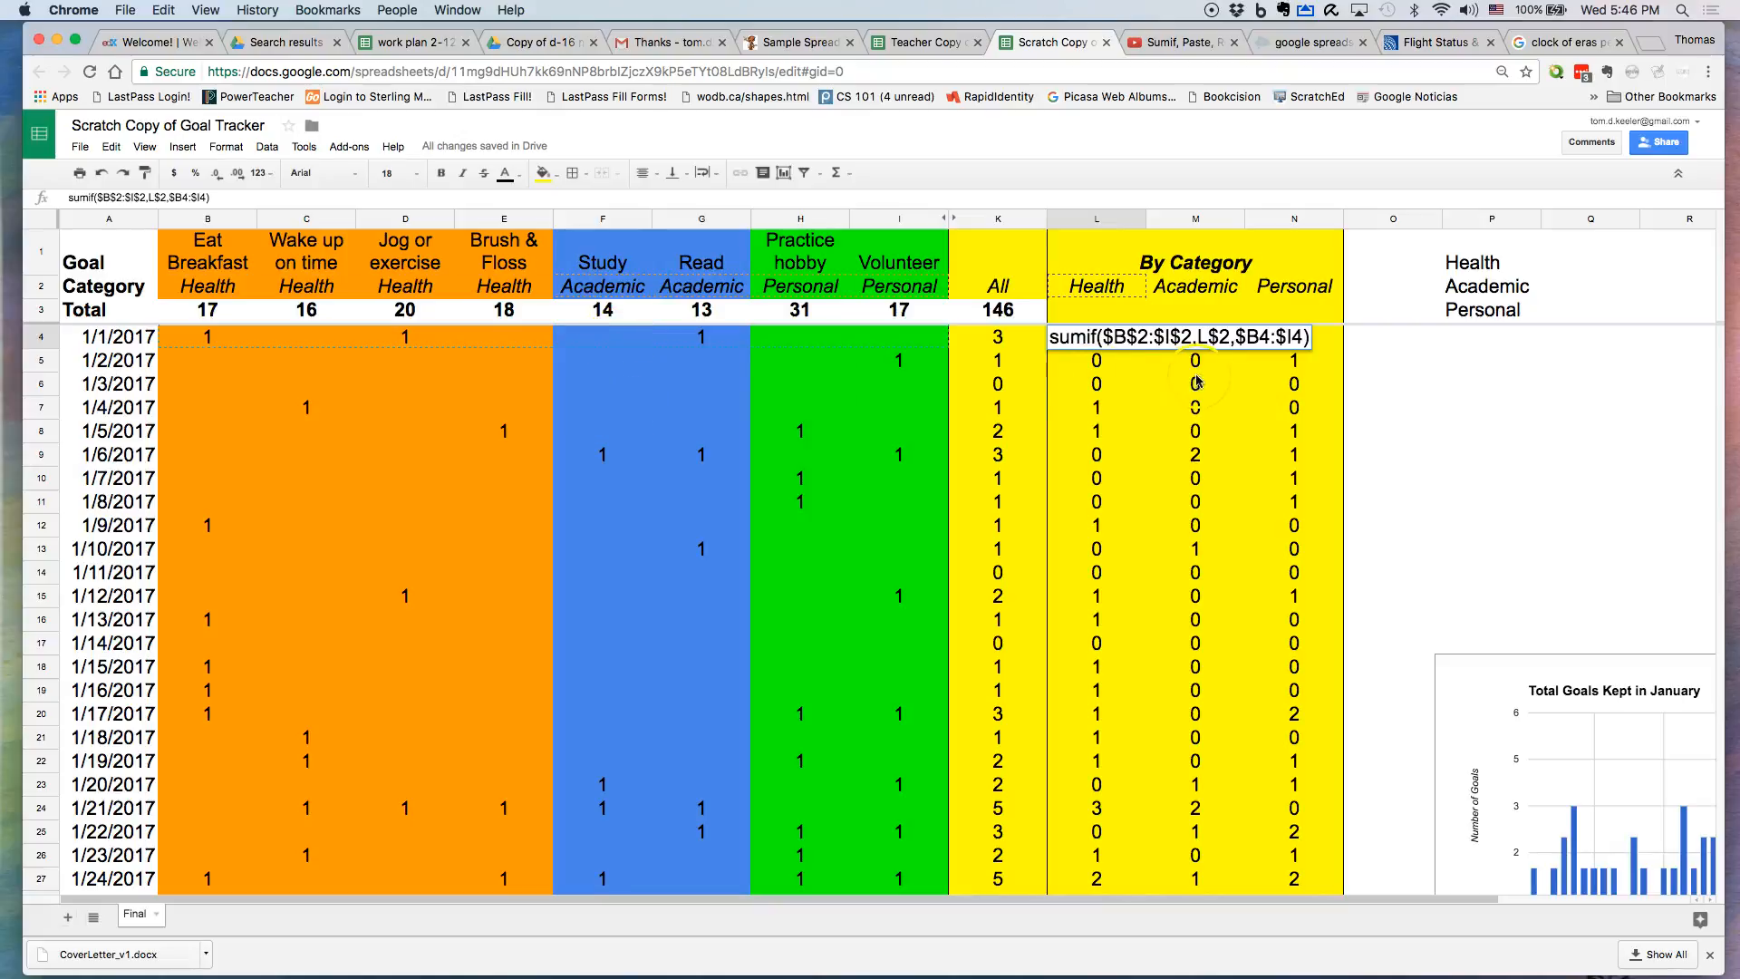
click(1051, 336)
click(1052, 337)
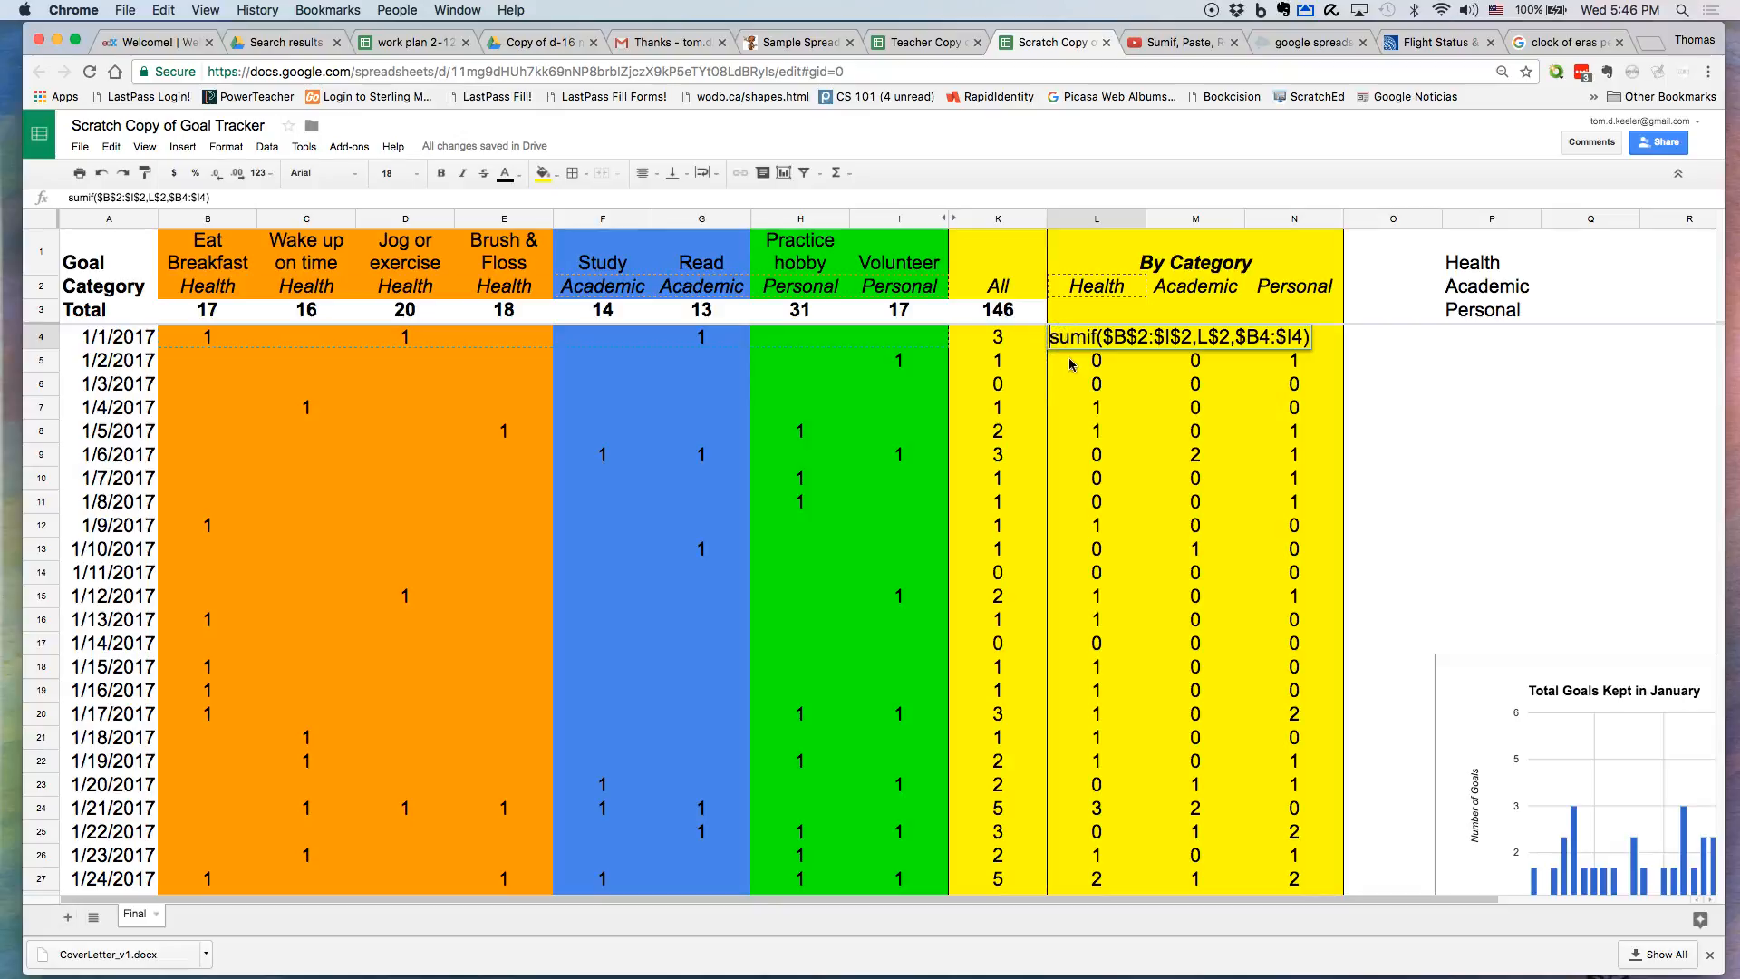
text(=)
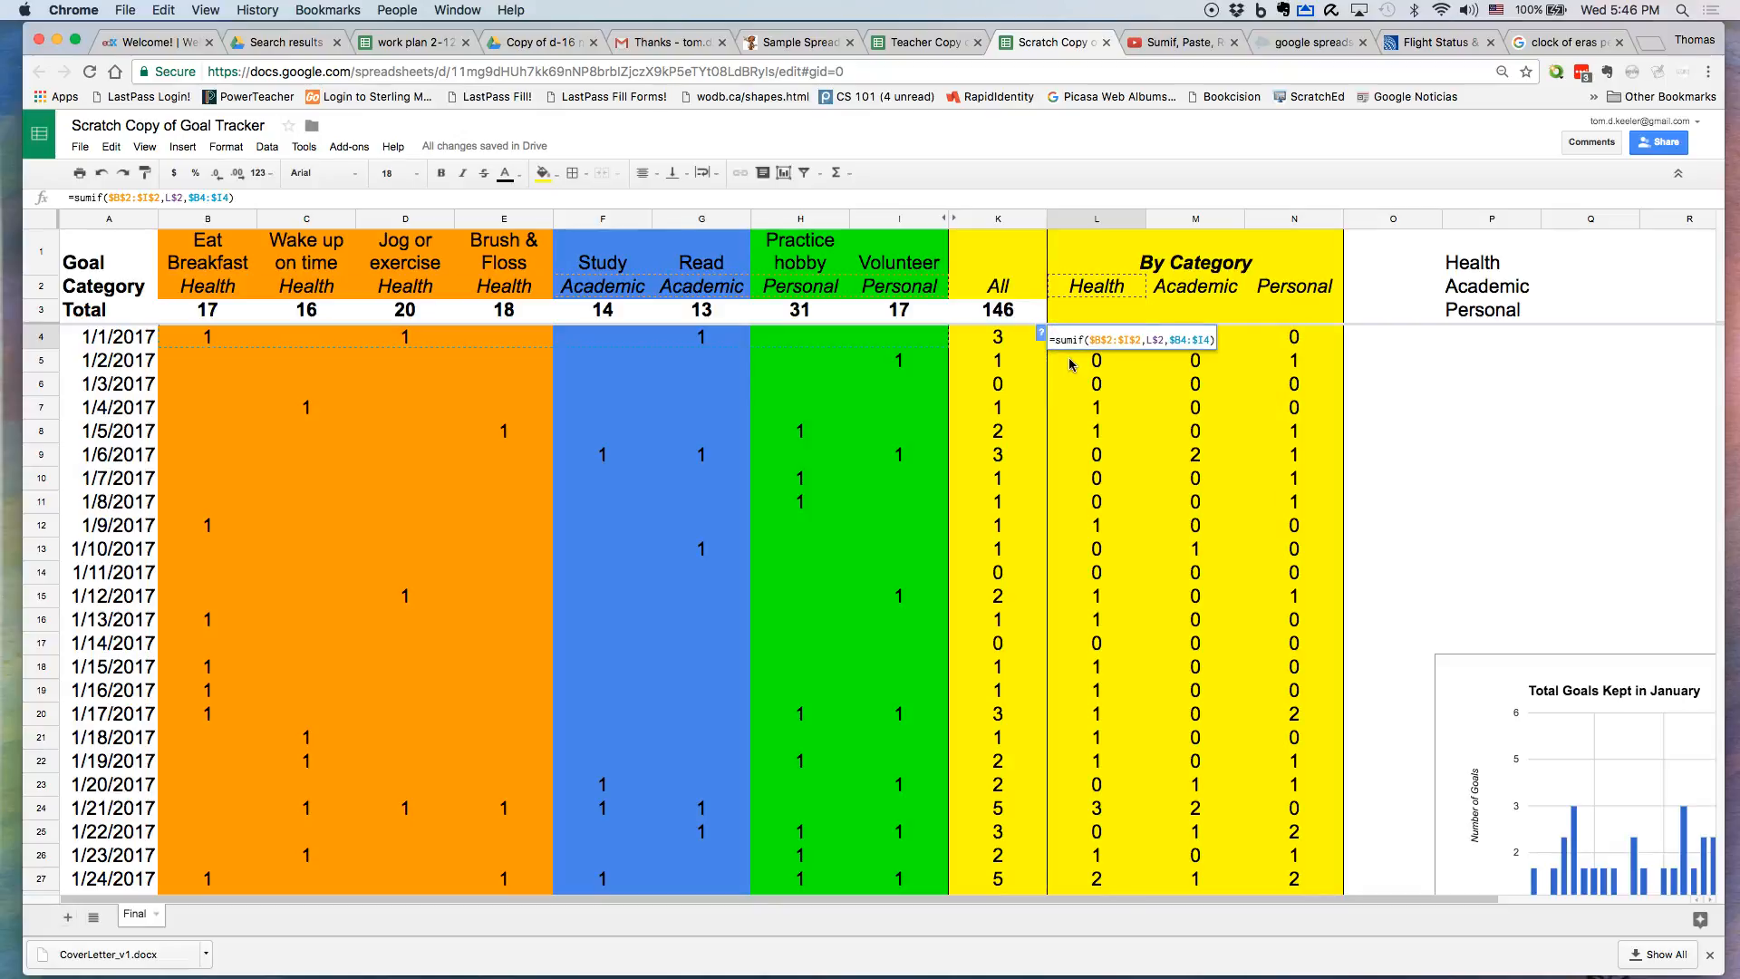
key(Return)
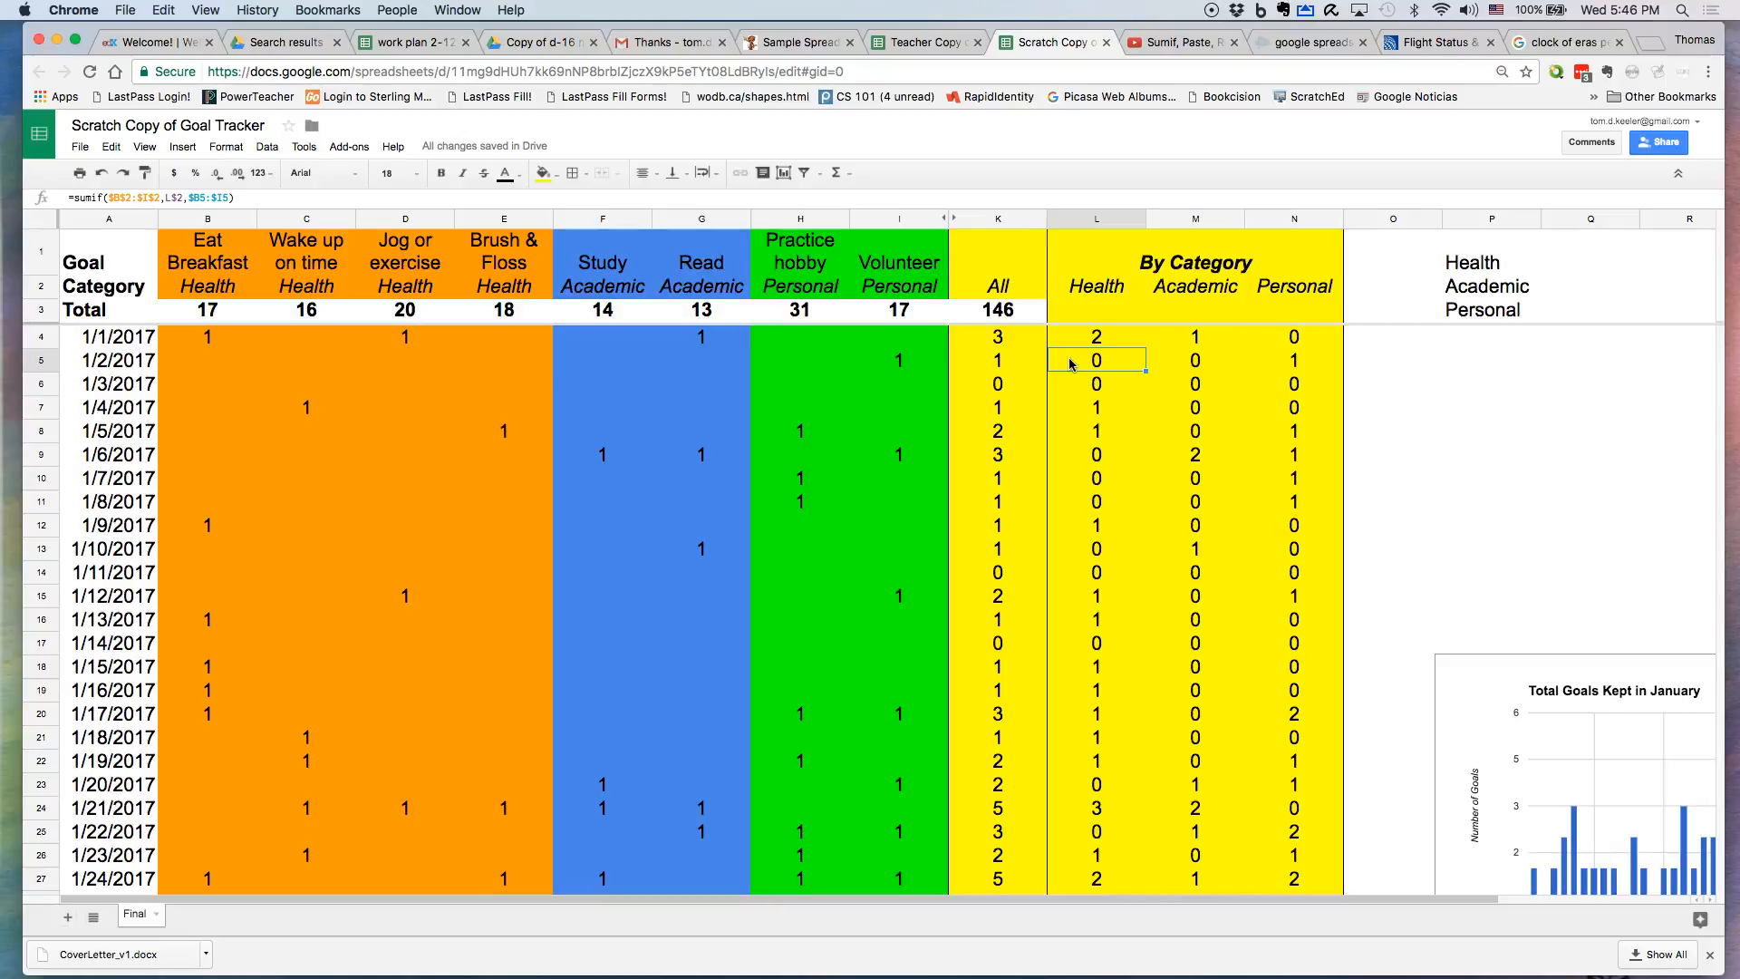
Fill the Health SUMIF formula from L4 down through L19.
click(1118, 341)
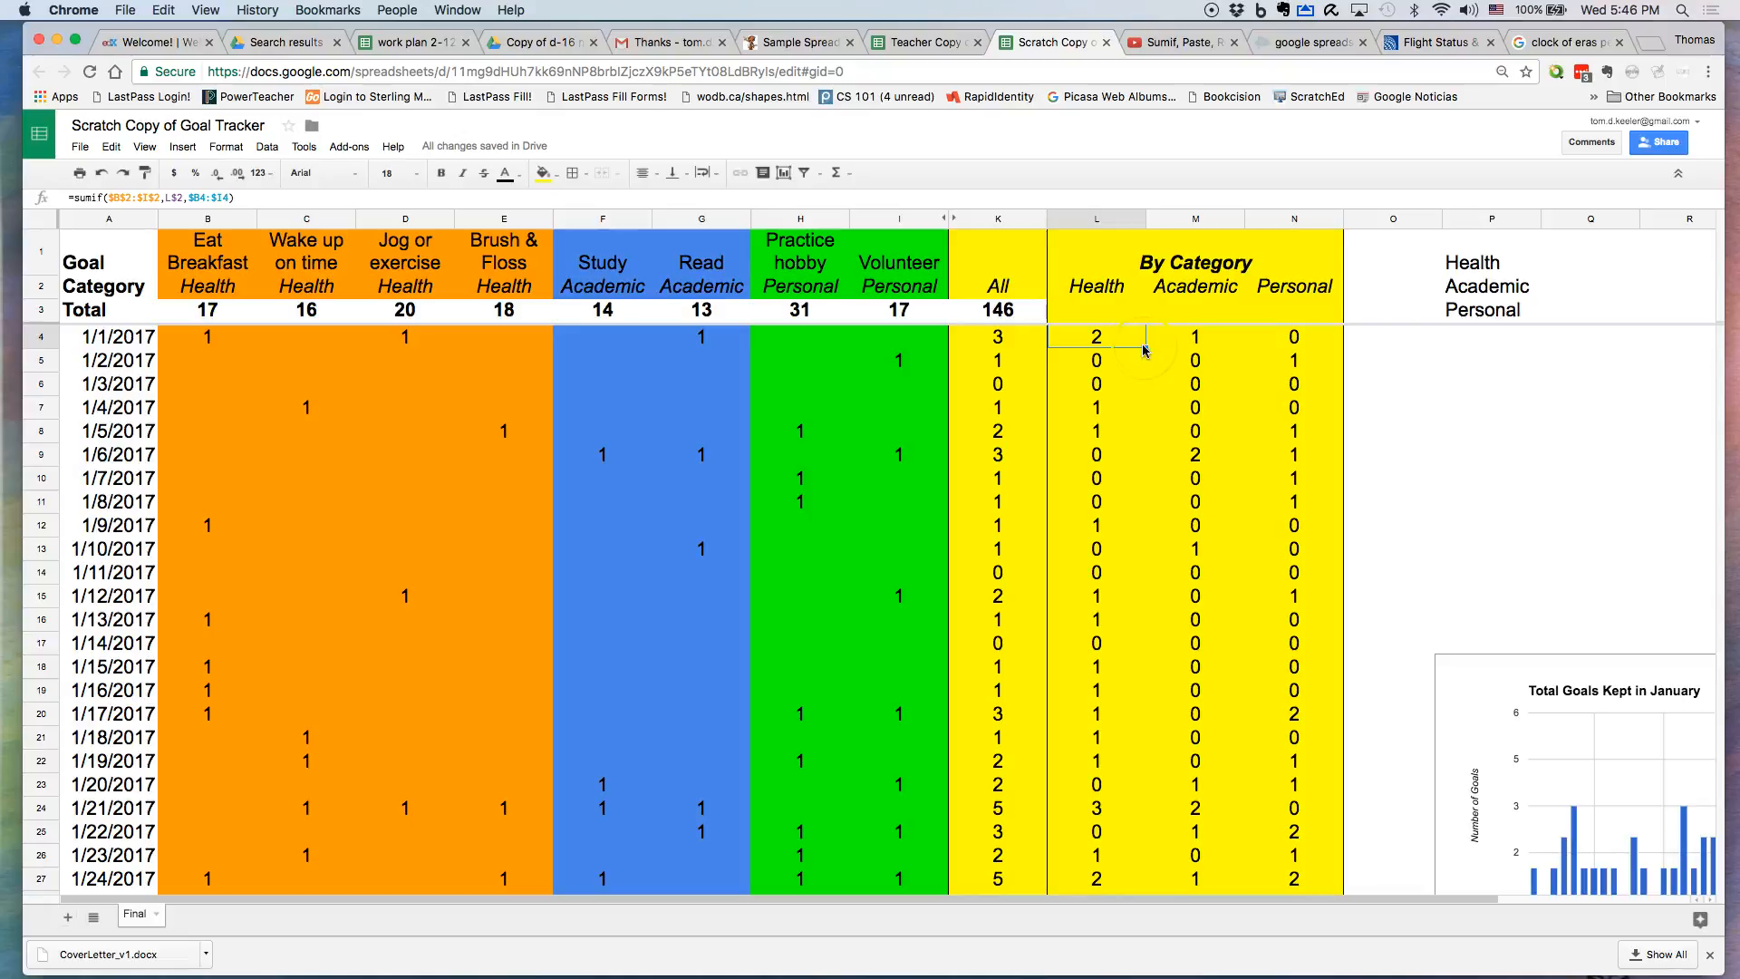
drag(1145, 346, 1098, 690)
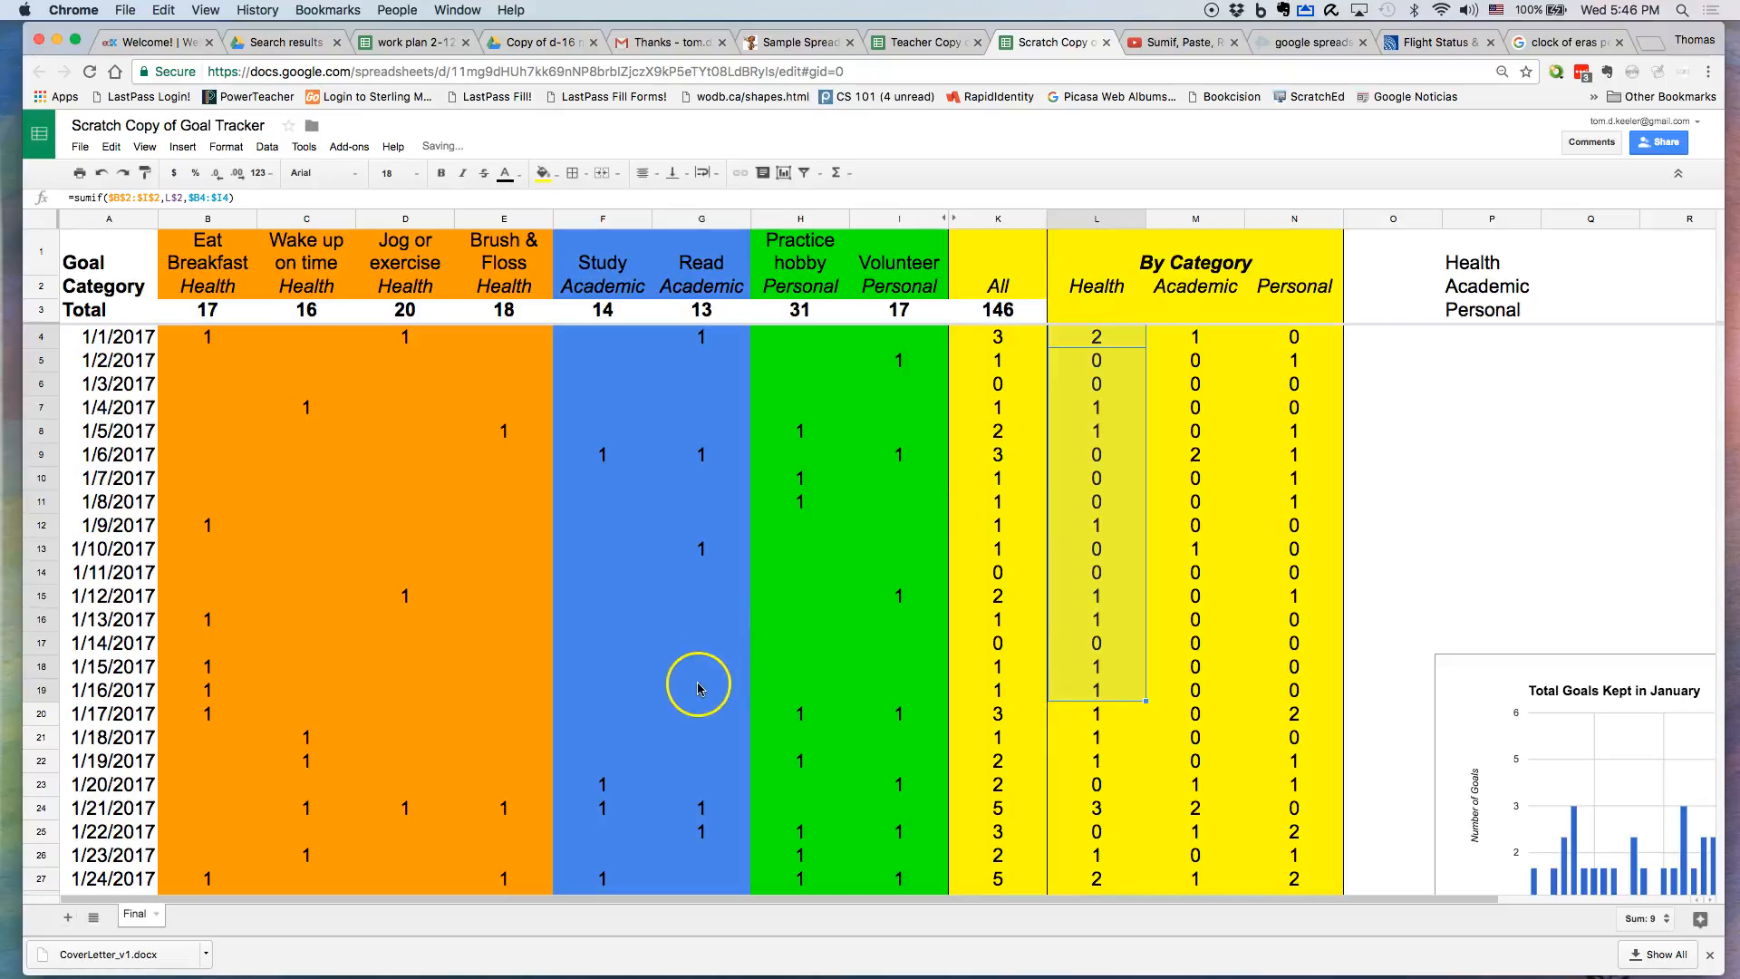
Clear the Academic and Personal category counts for 1/1/2017 in M4 and N4.
click(1190, 334)
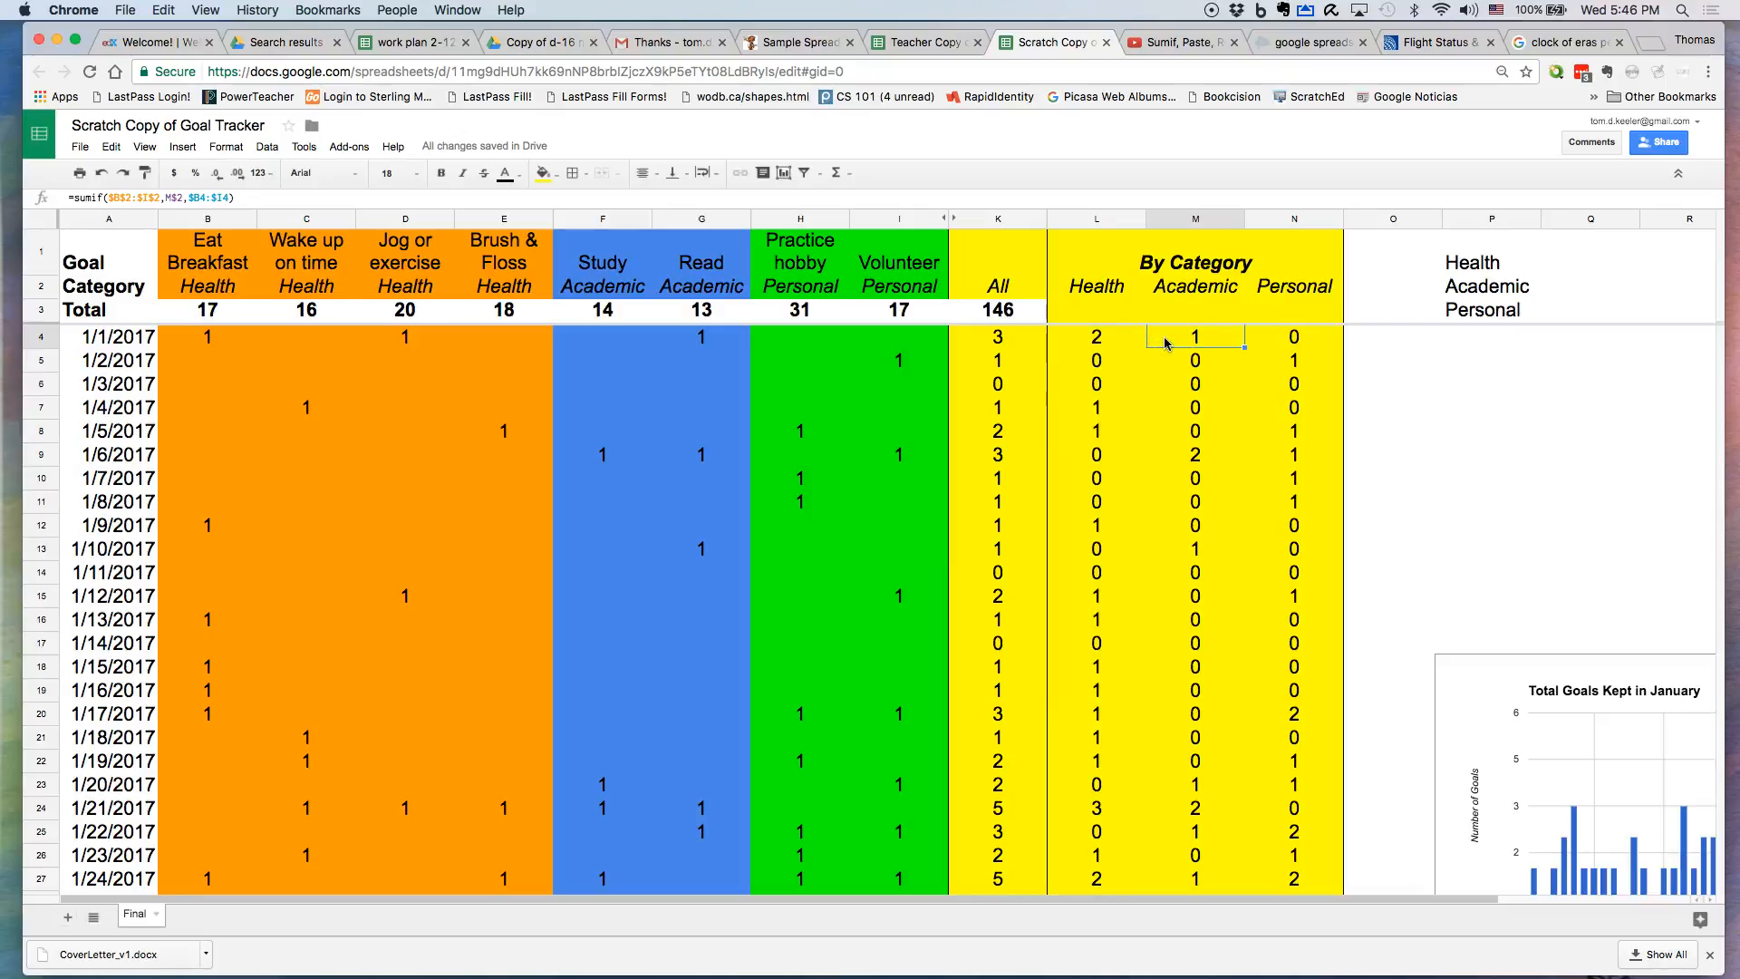
text(sumif)
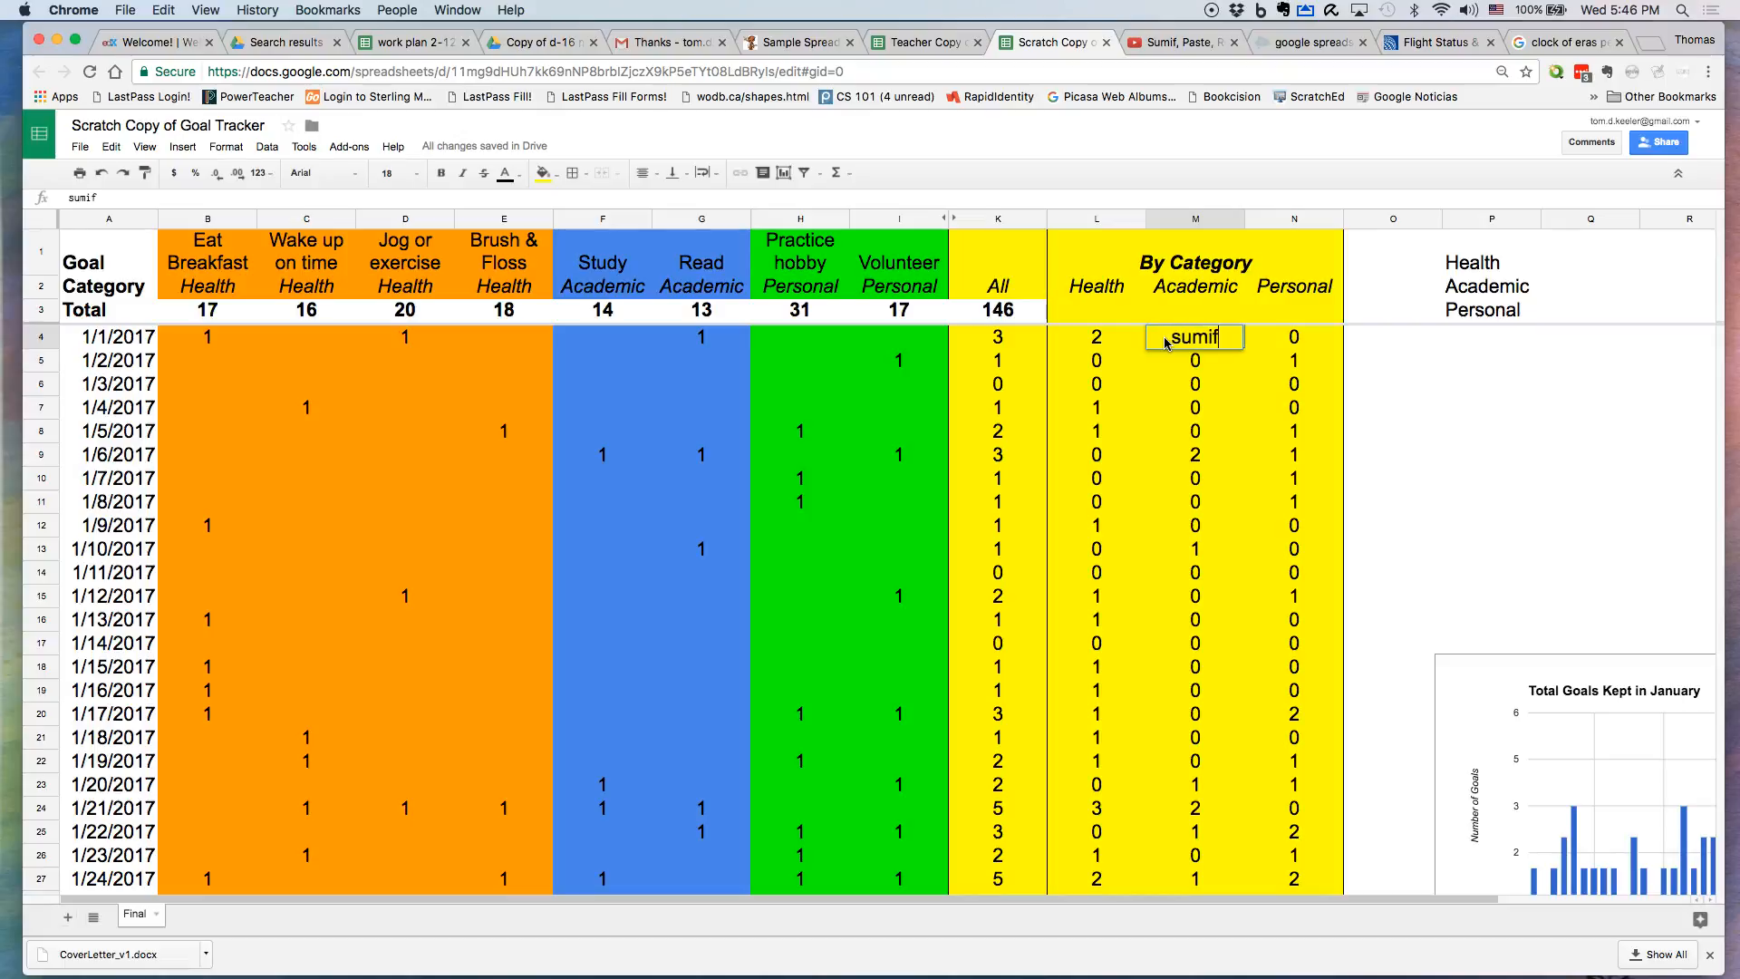
text(()
key(BackSpace)
key(BackSpace)
key(BackSpace)
key(BackSpace)
key(BackSpace)
key(BackSpace)
click(1318, 339)
key(Delete)
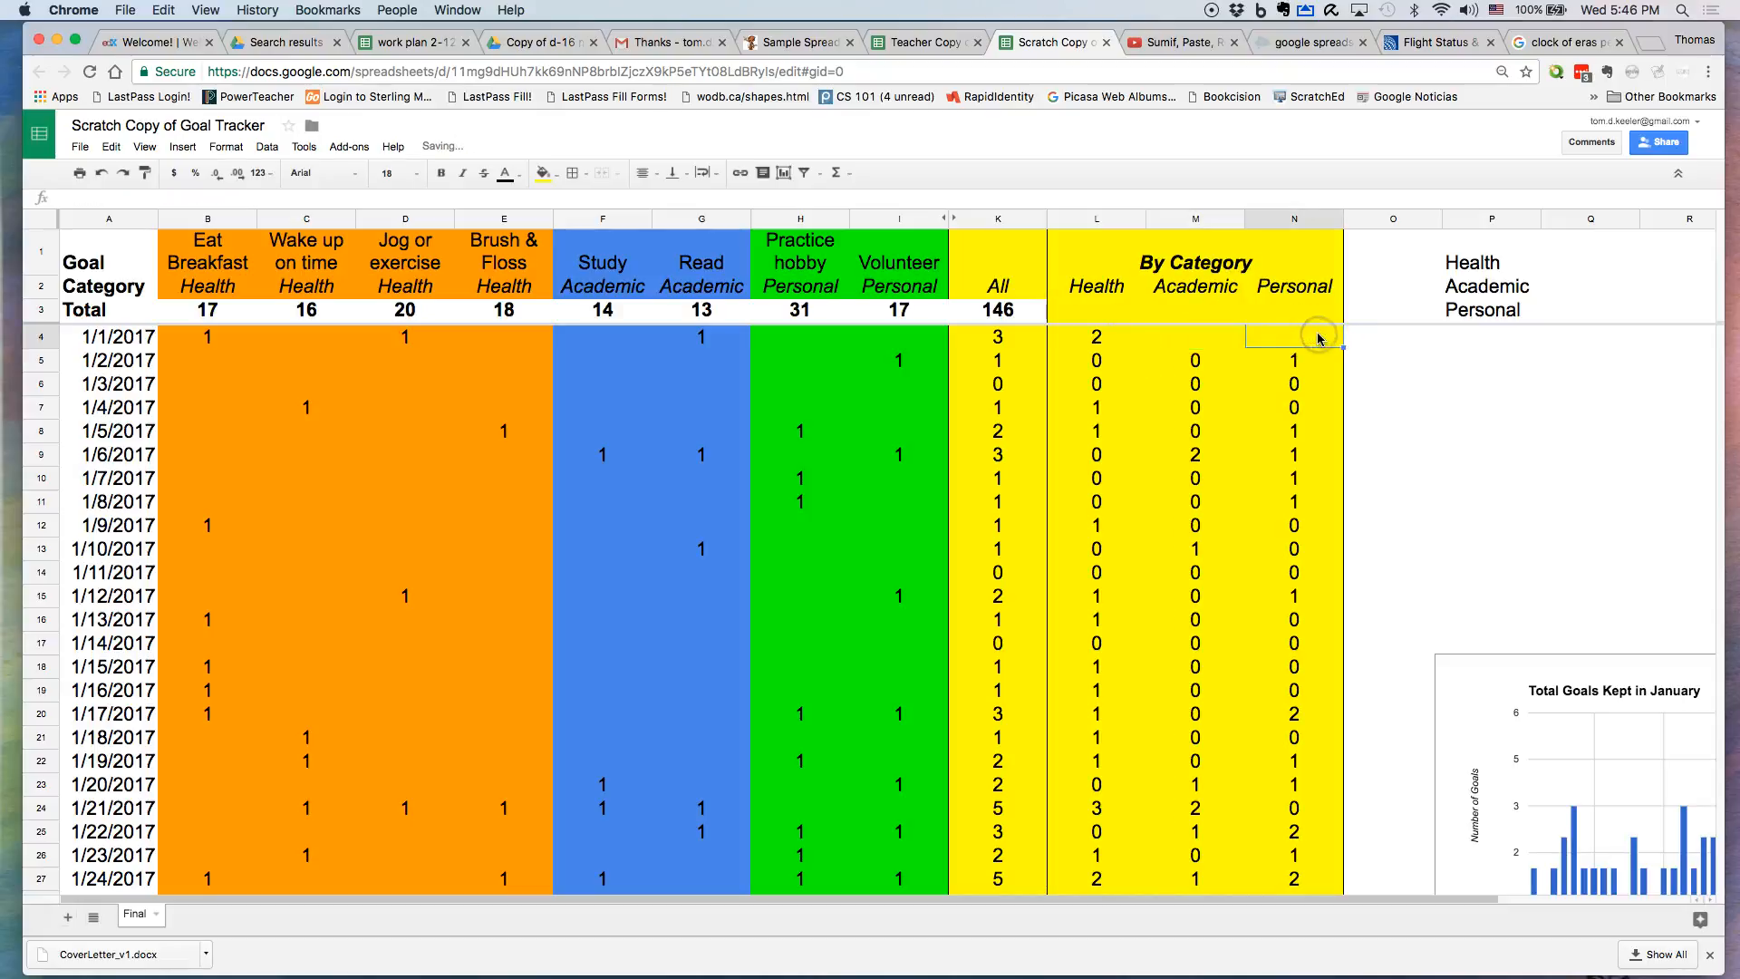
Copy the Health formula from L4 across into the Academic cell M4.
click(1119, 339)
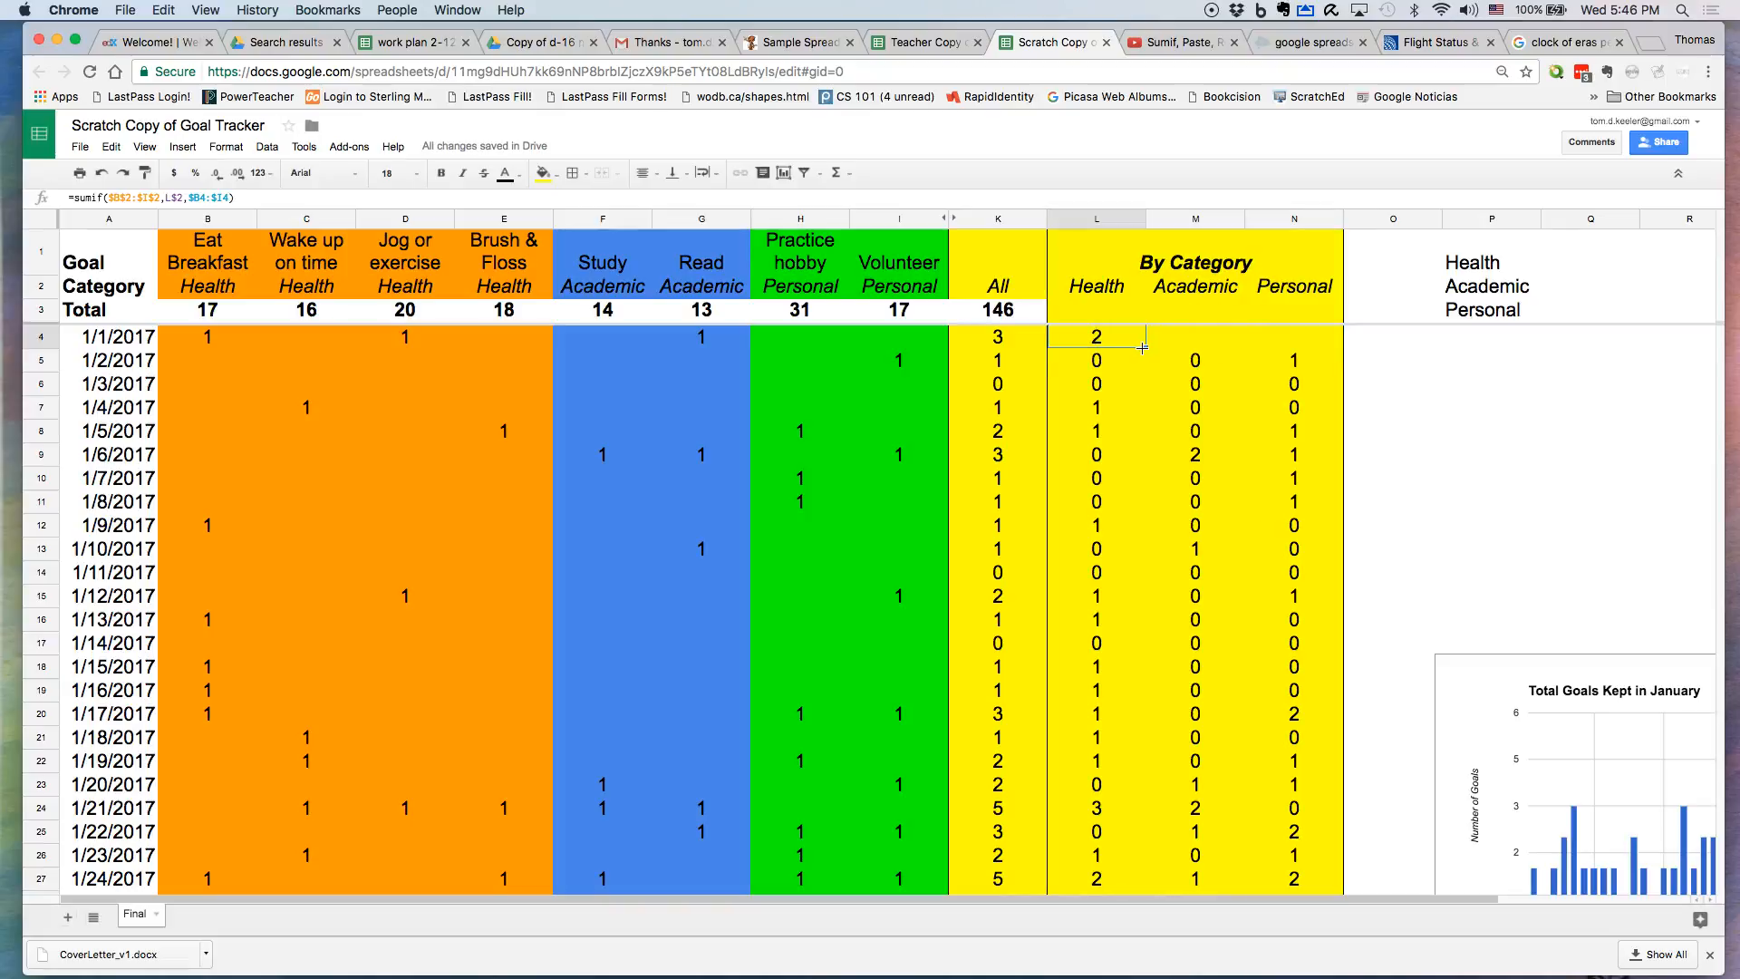
drag(1144, 346, 1203, 348)
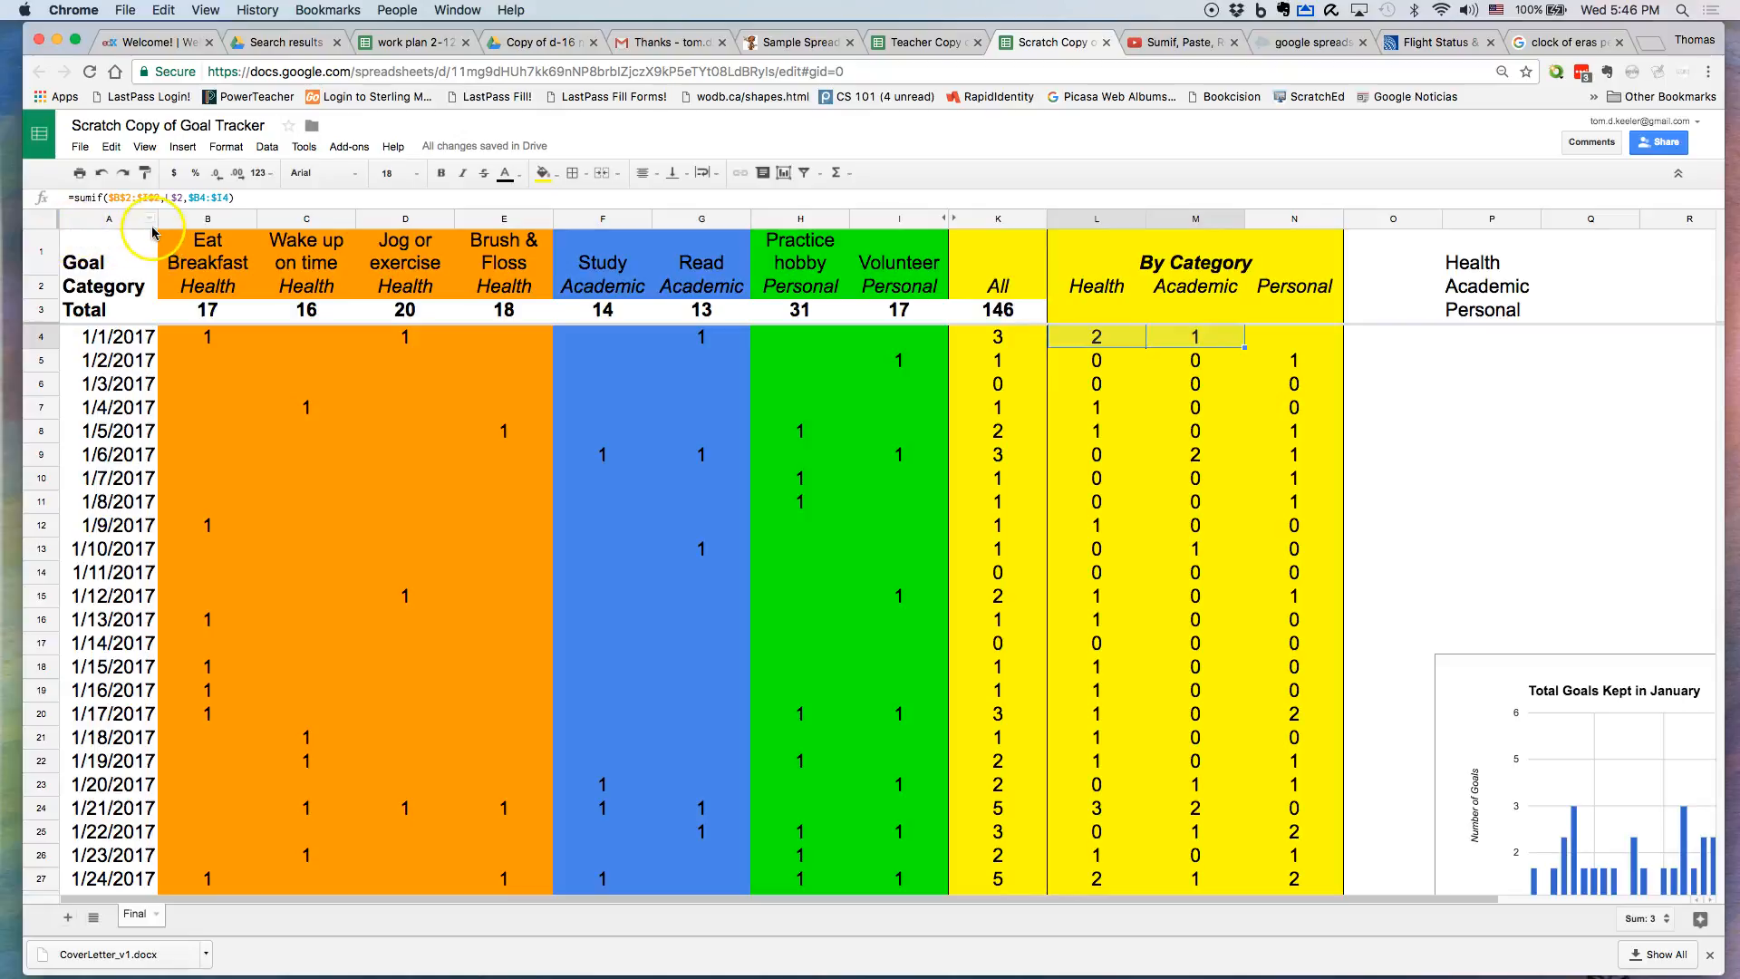
Turn the Health formula in L4 into plain text and change its criterion reference to m$2.
click(75, 198)
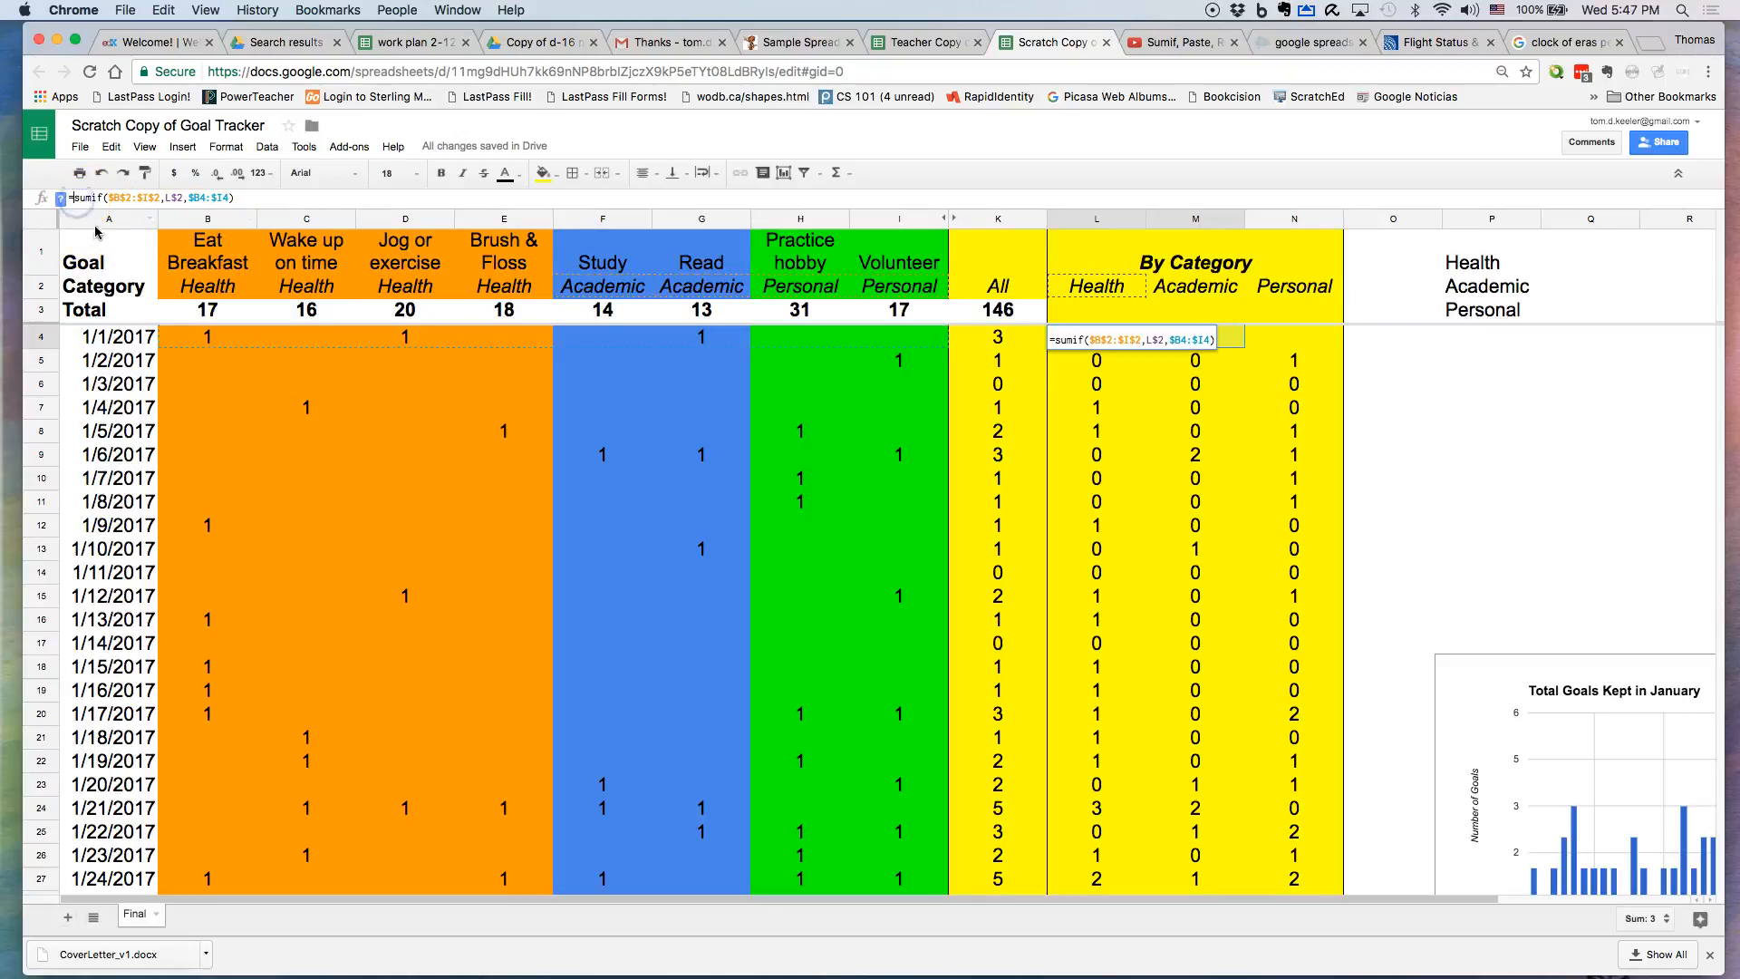
key(BackSpace)
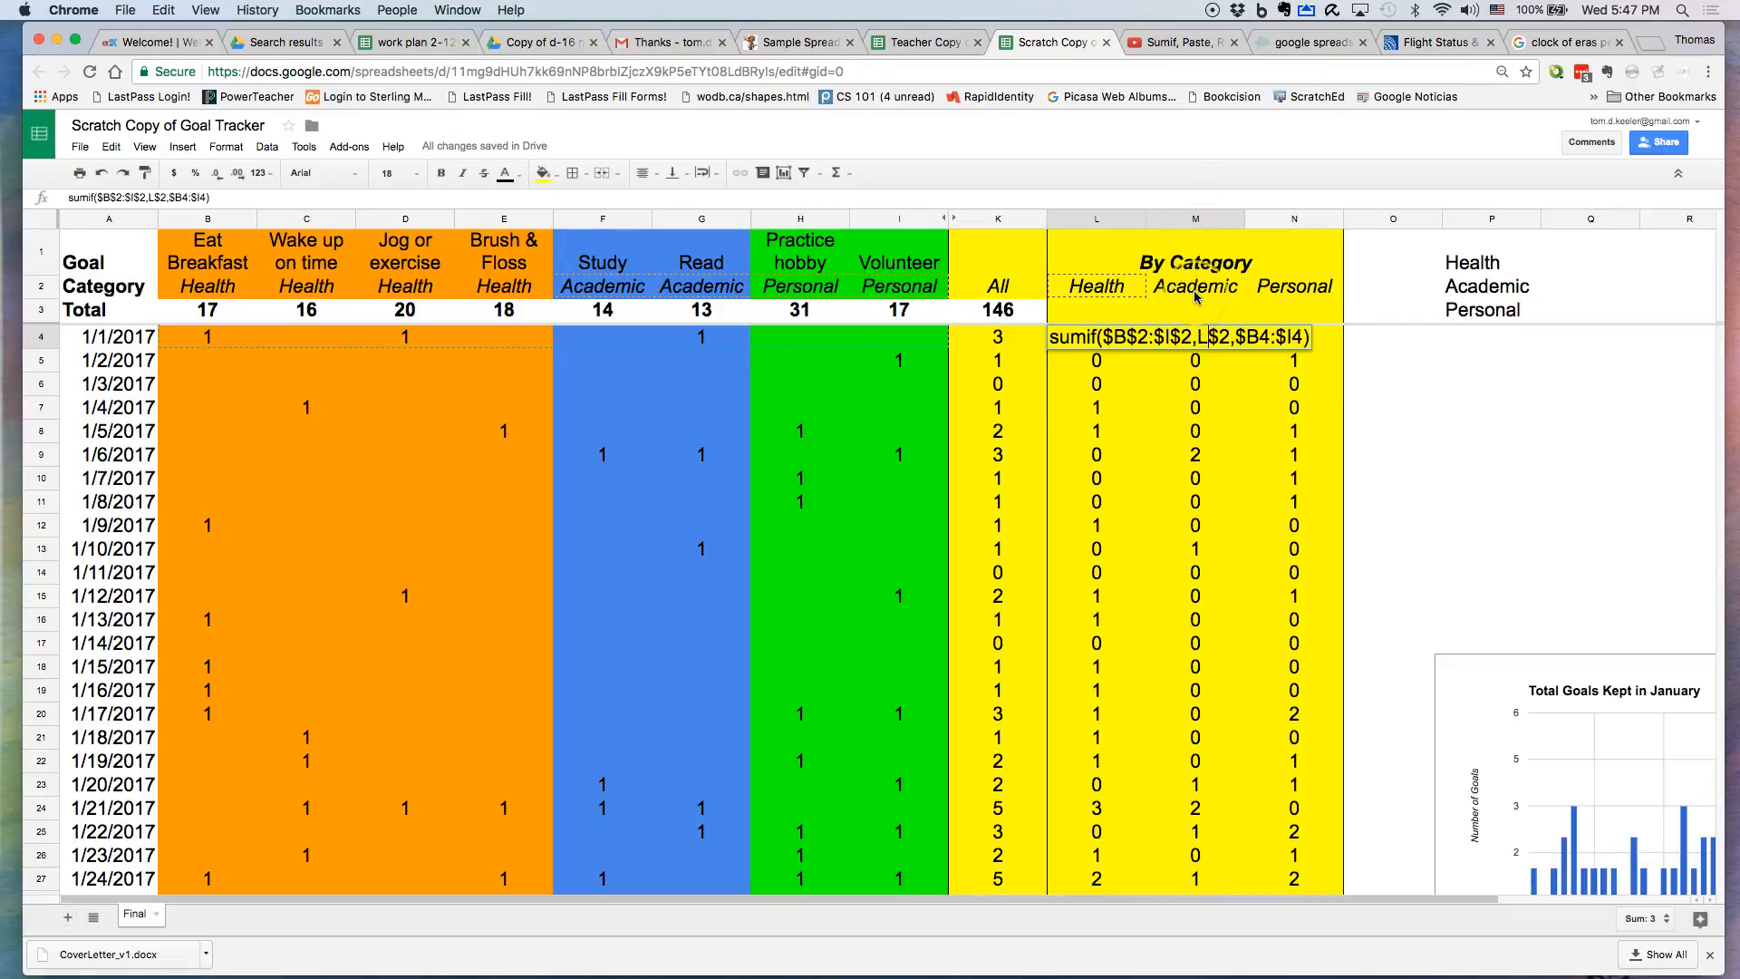
key(BackSpace)
text(m)
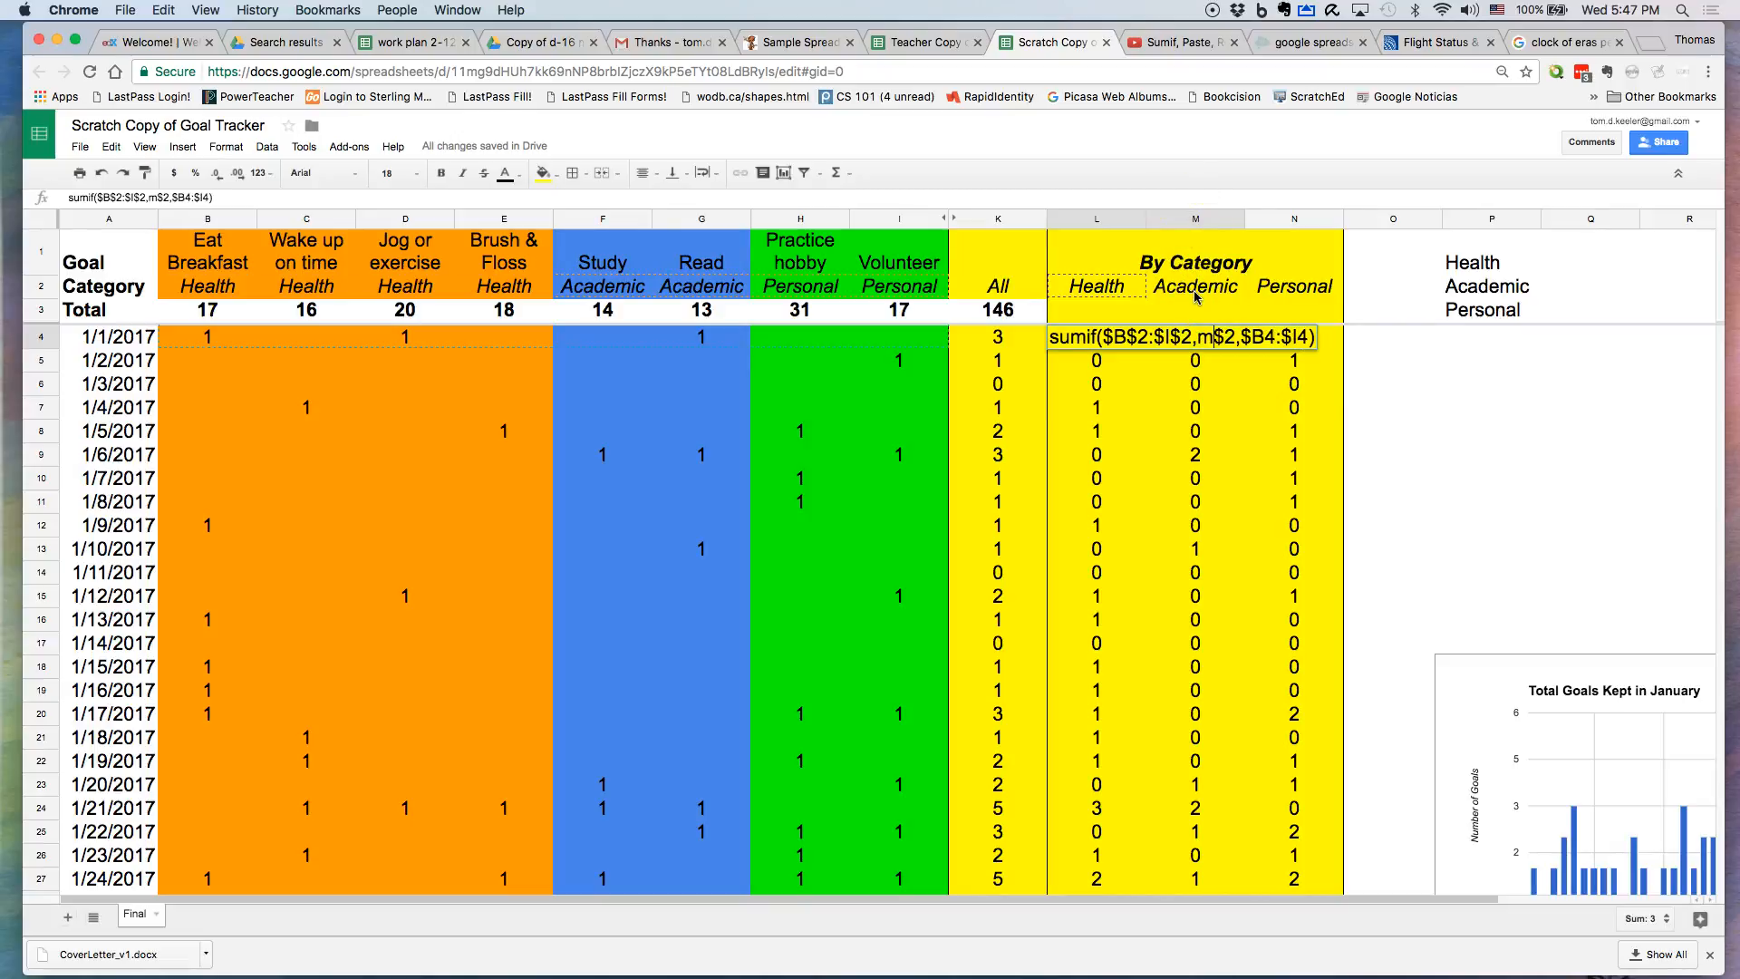
click(1236, 342)
key(Return)
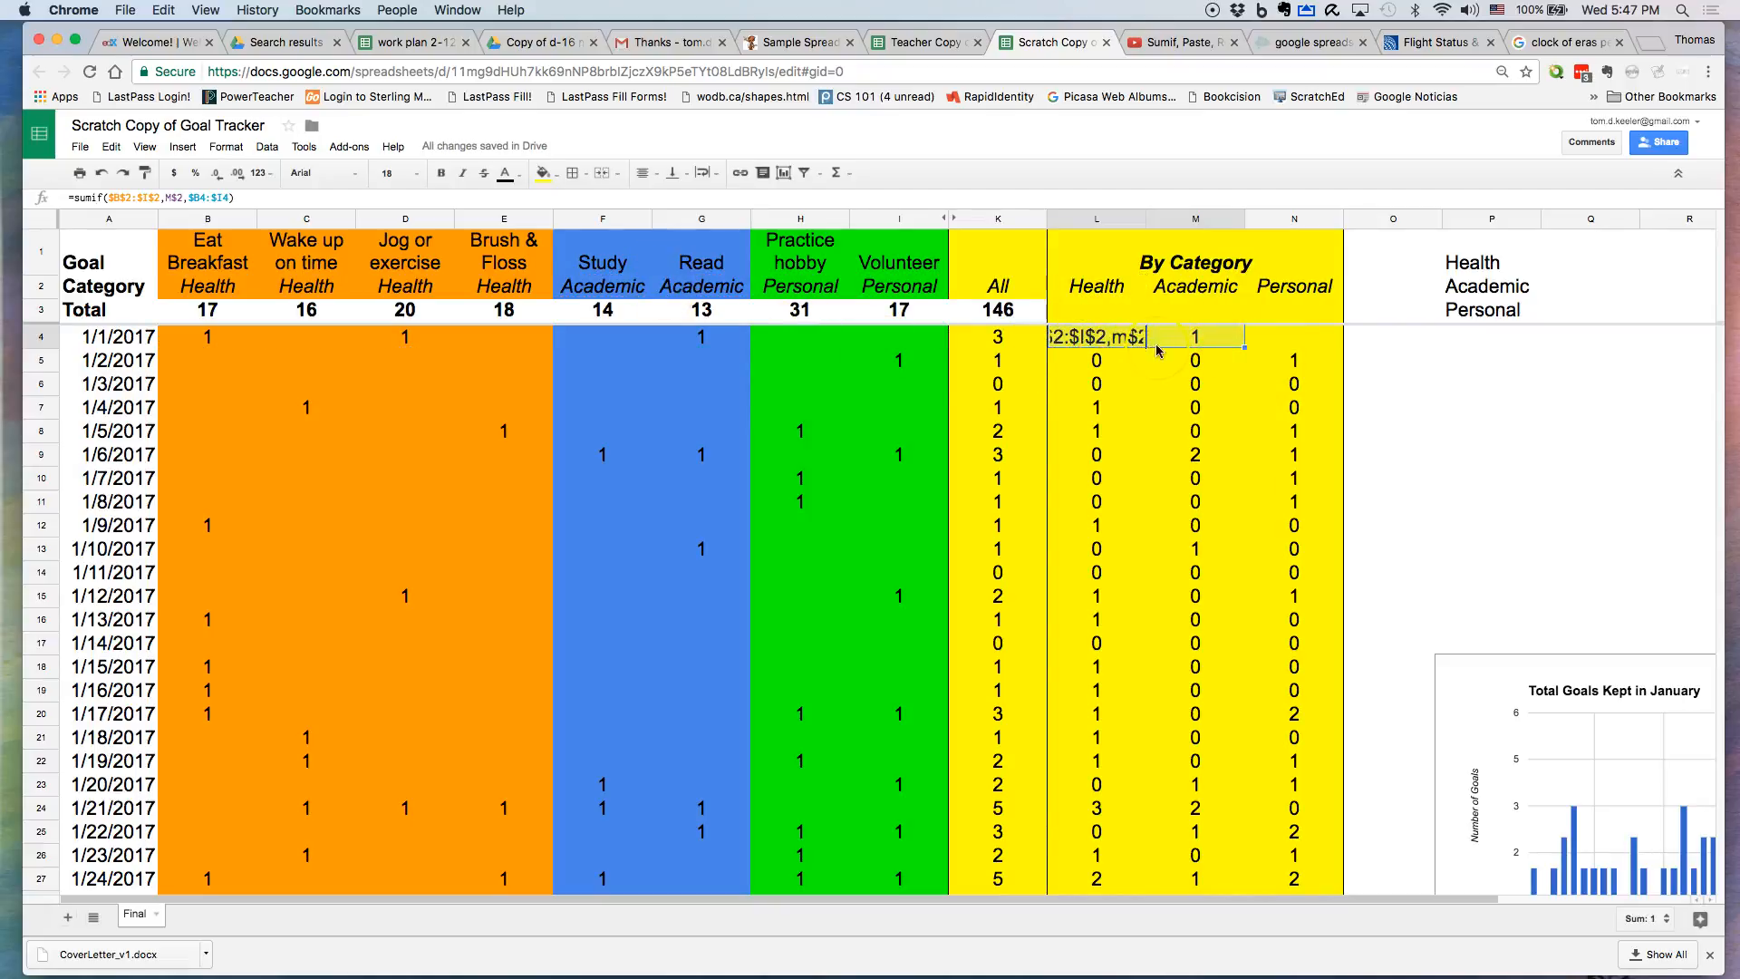
Set L4's criterion reference back to l$2 and restore the equals sign, giving =sumif($B$2:$I$2,l$2,$B4:$I4).
click(1076, 335)
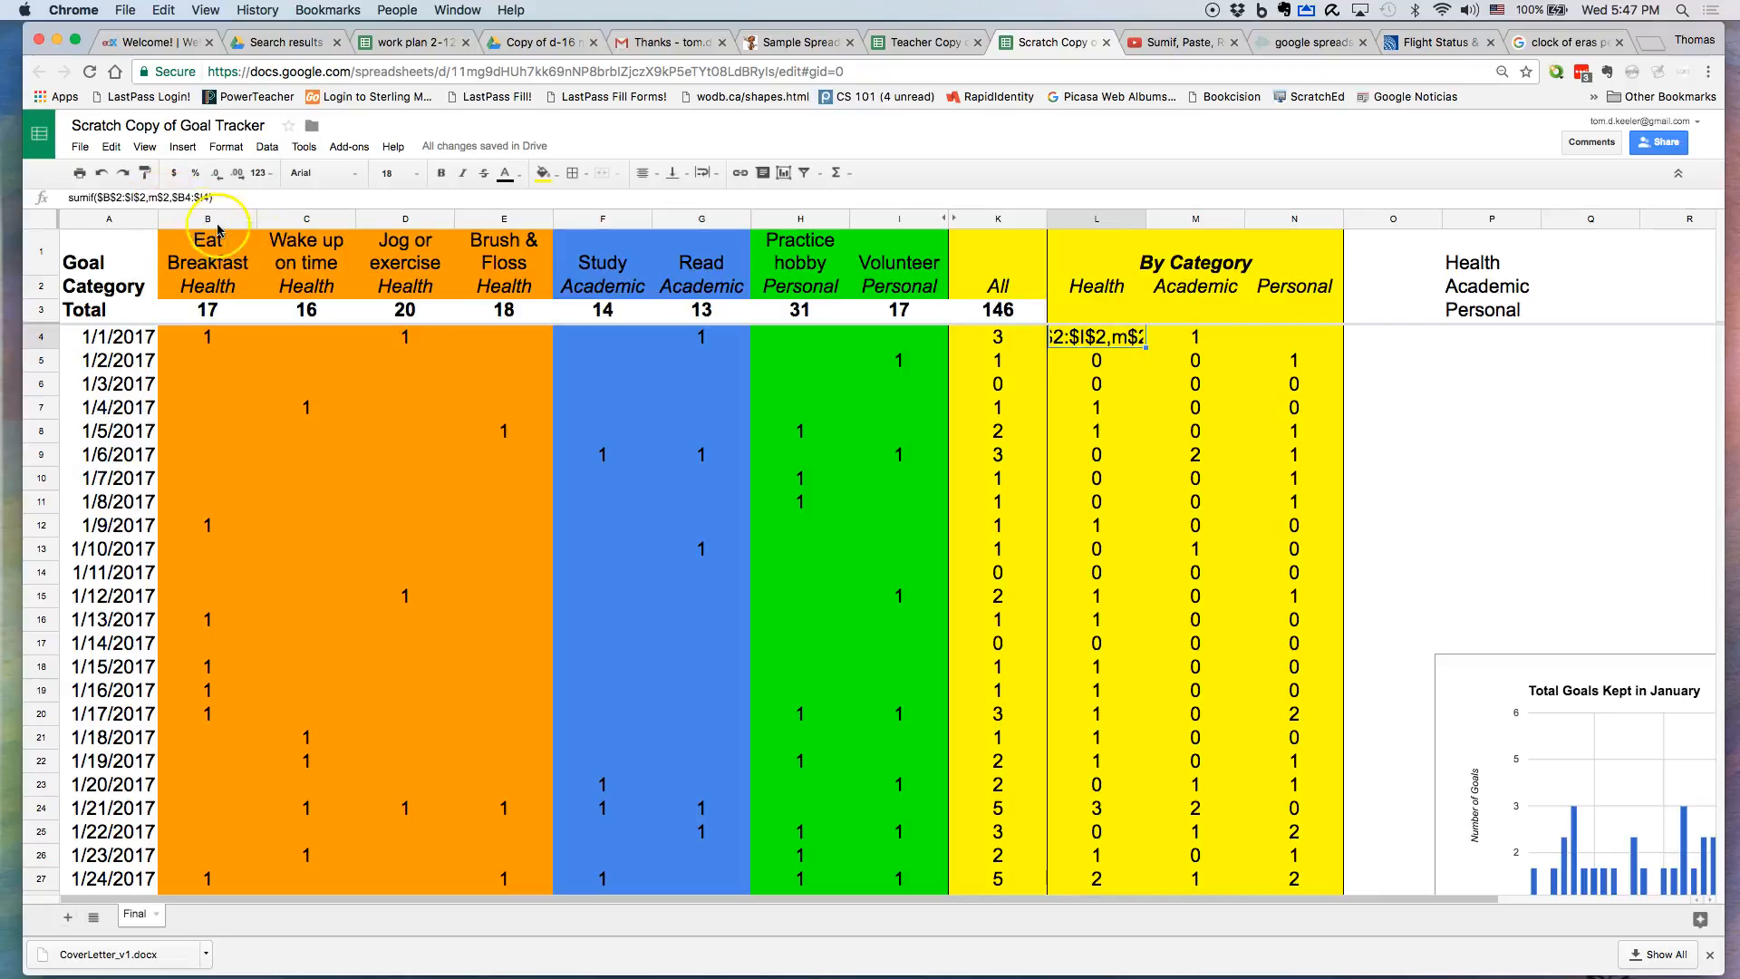
click(158, 197)
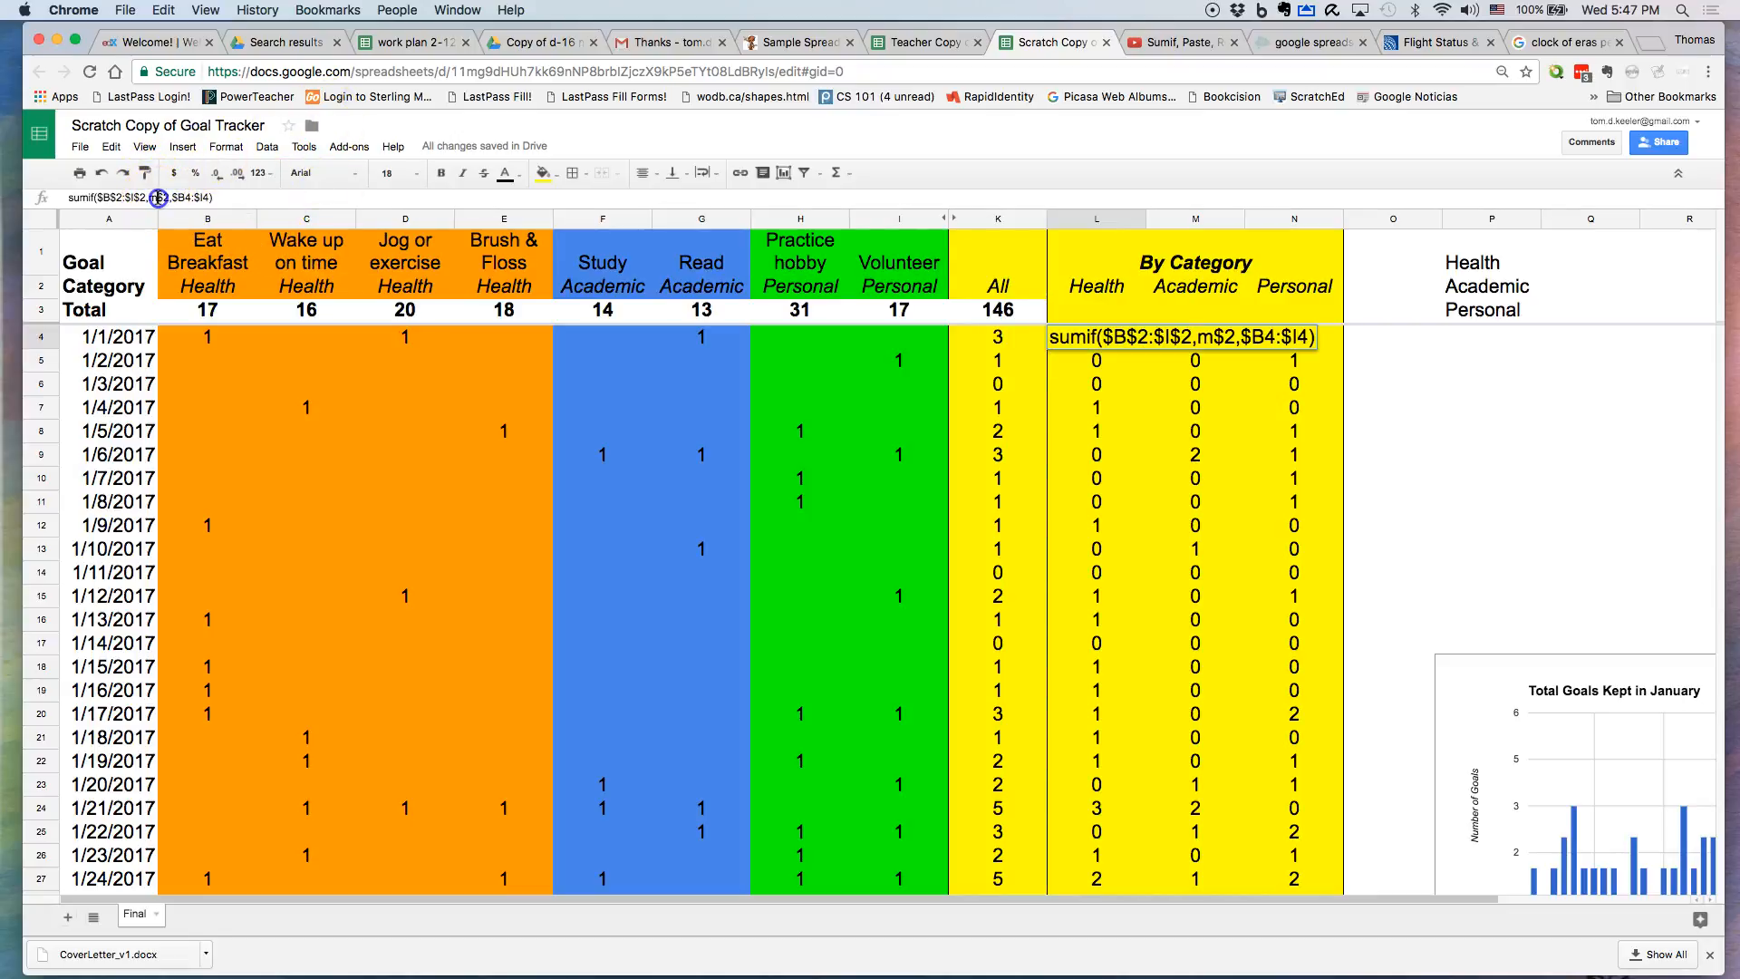
key(BackSpace)
text(l)
key(Return)
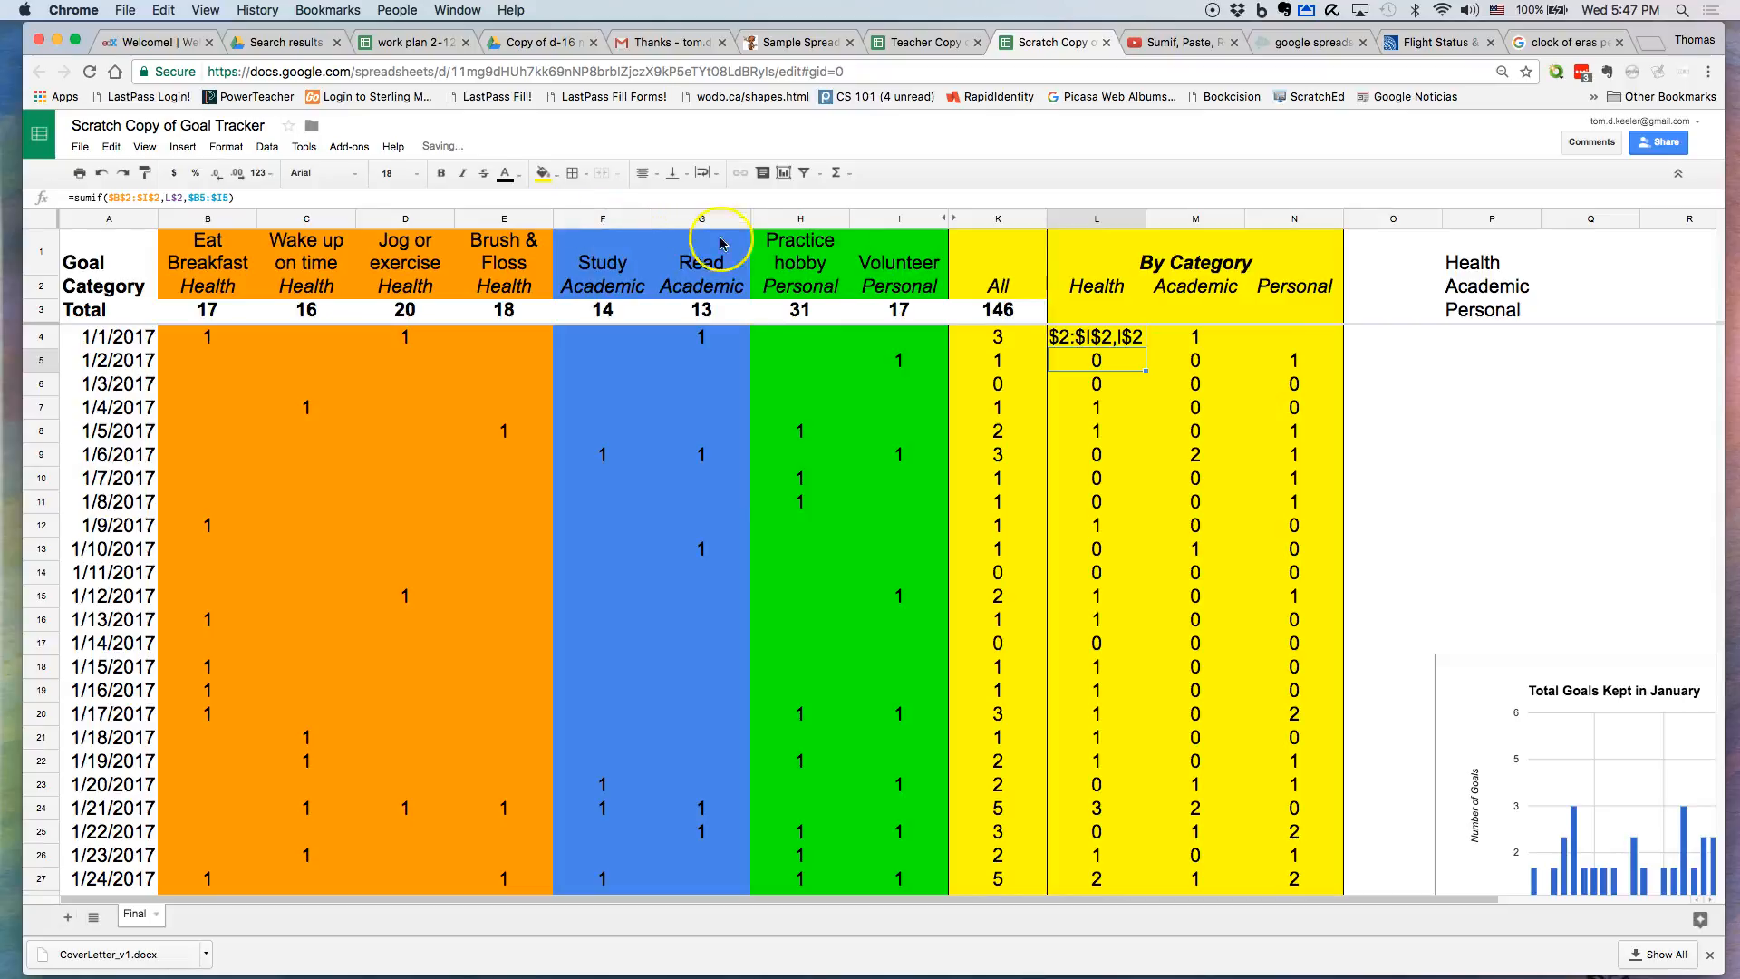
click(1092, 334)
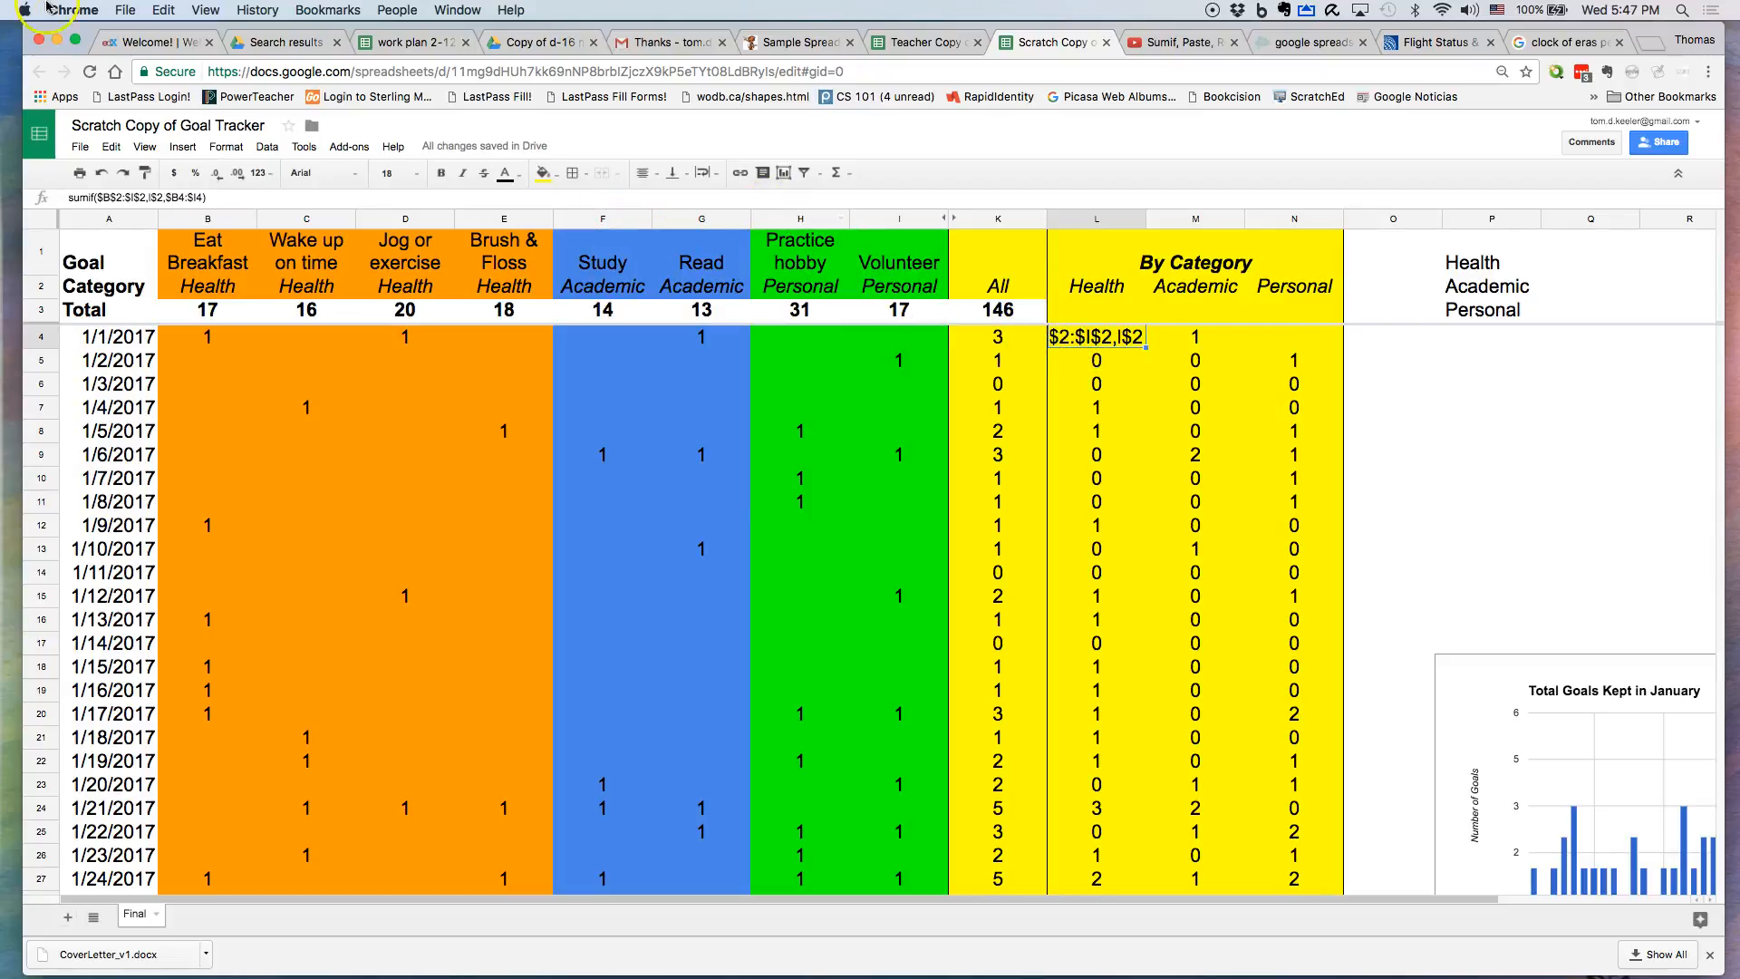
click(72, 194)
text(=)
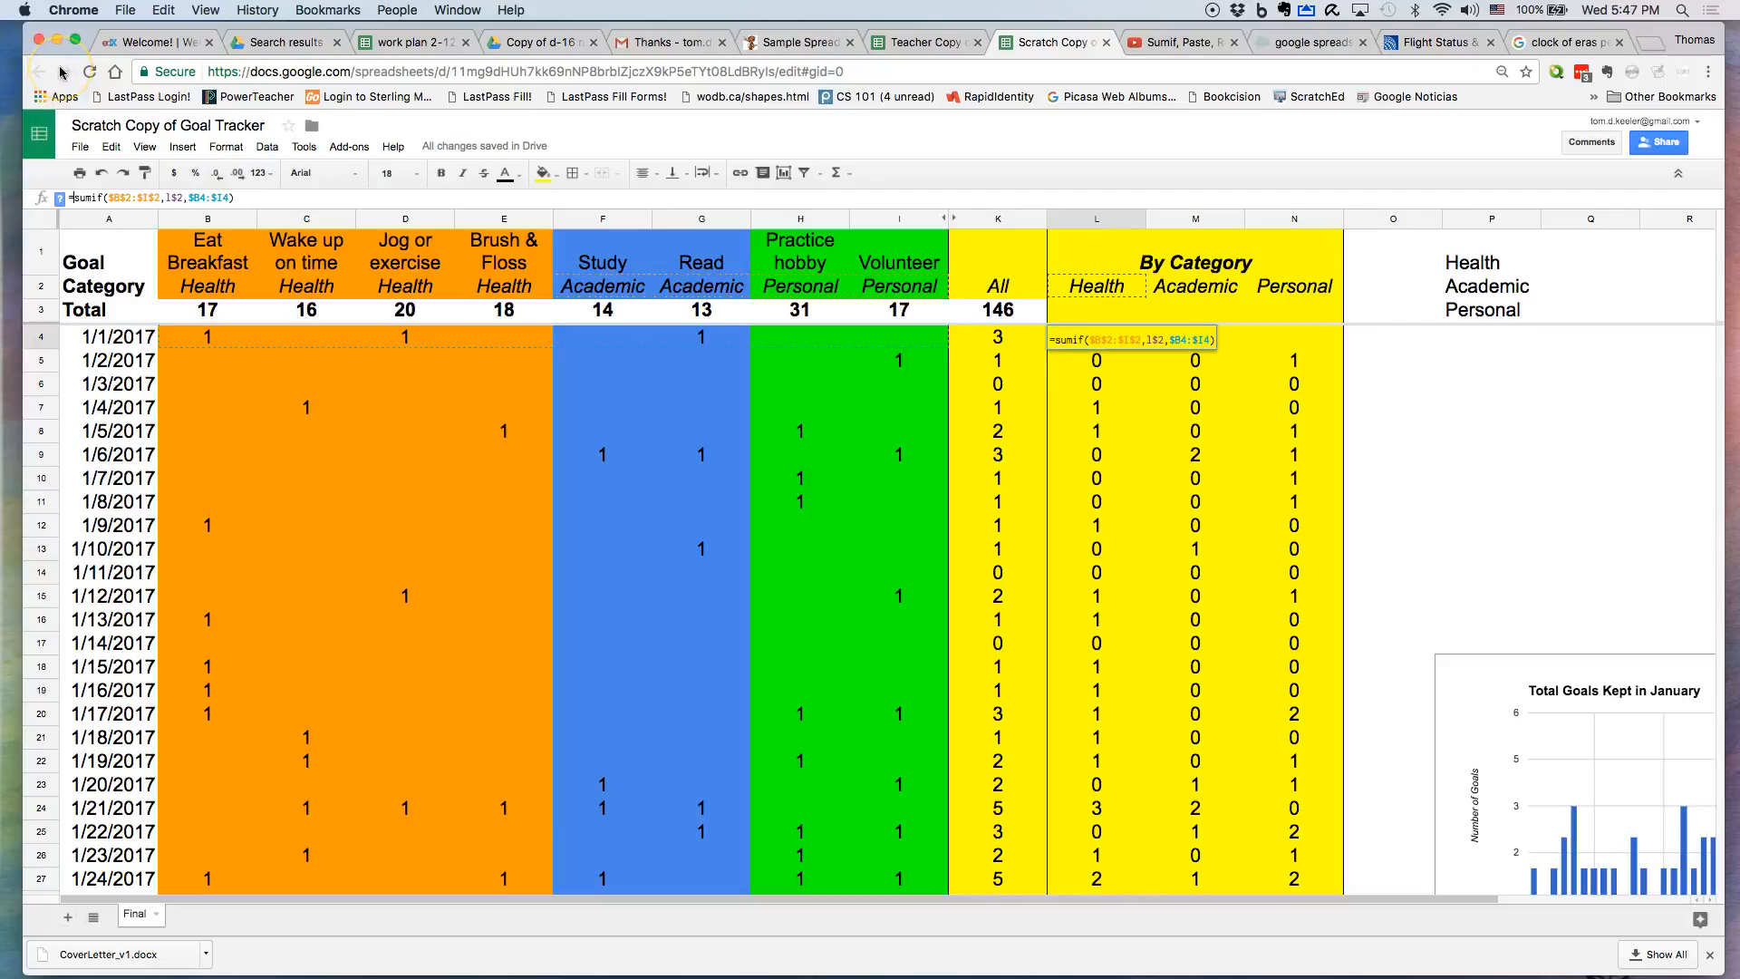
key(Return)
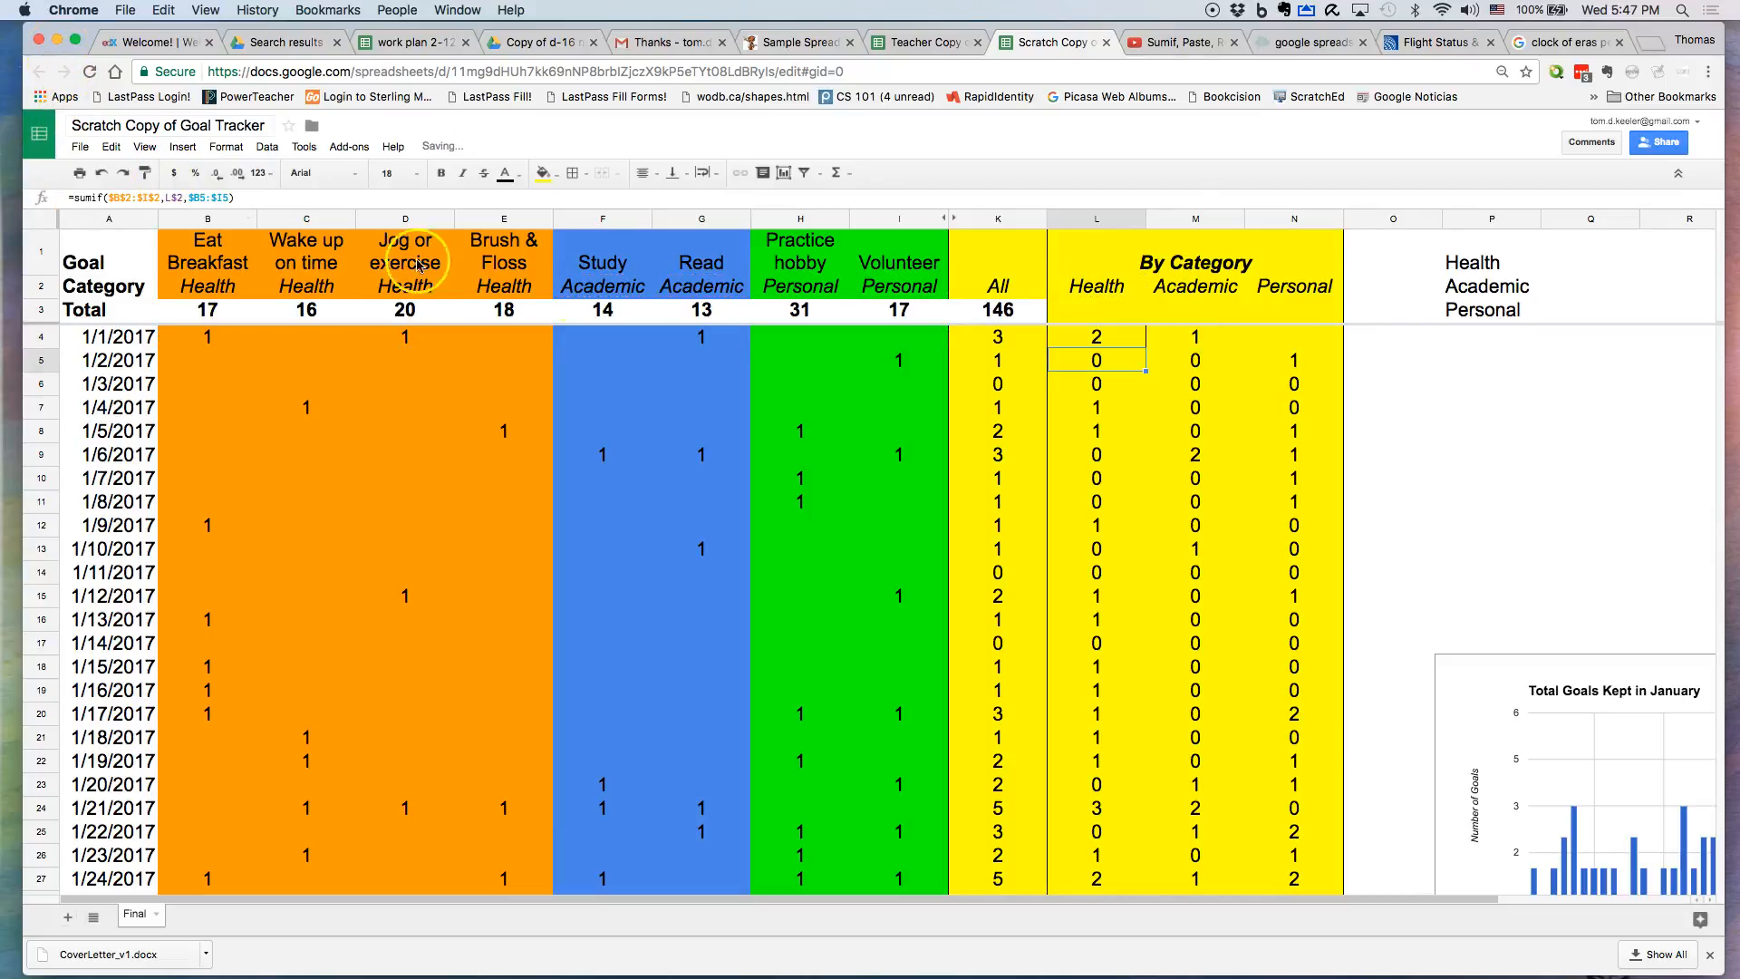
Fill the Academic formula from M4 across into the Personal cell N4 and inspect the copied formula.
click(1197, 338)
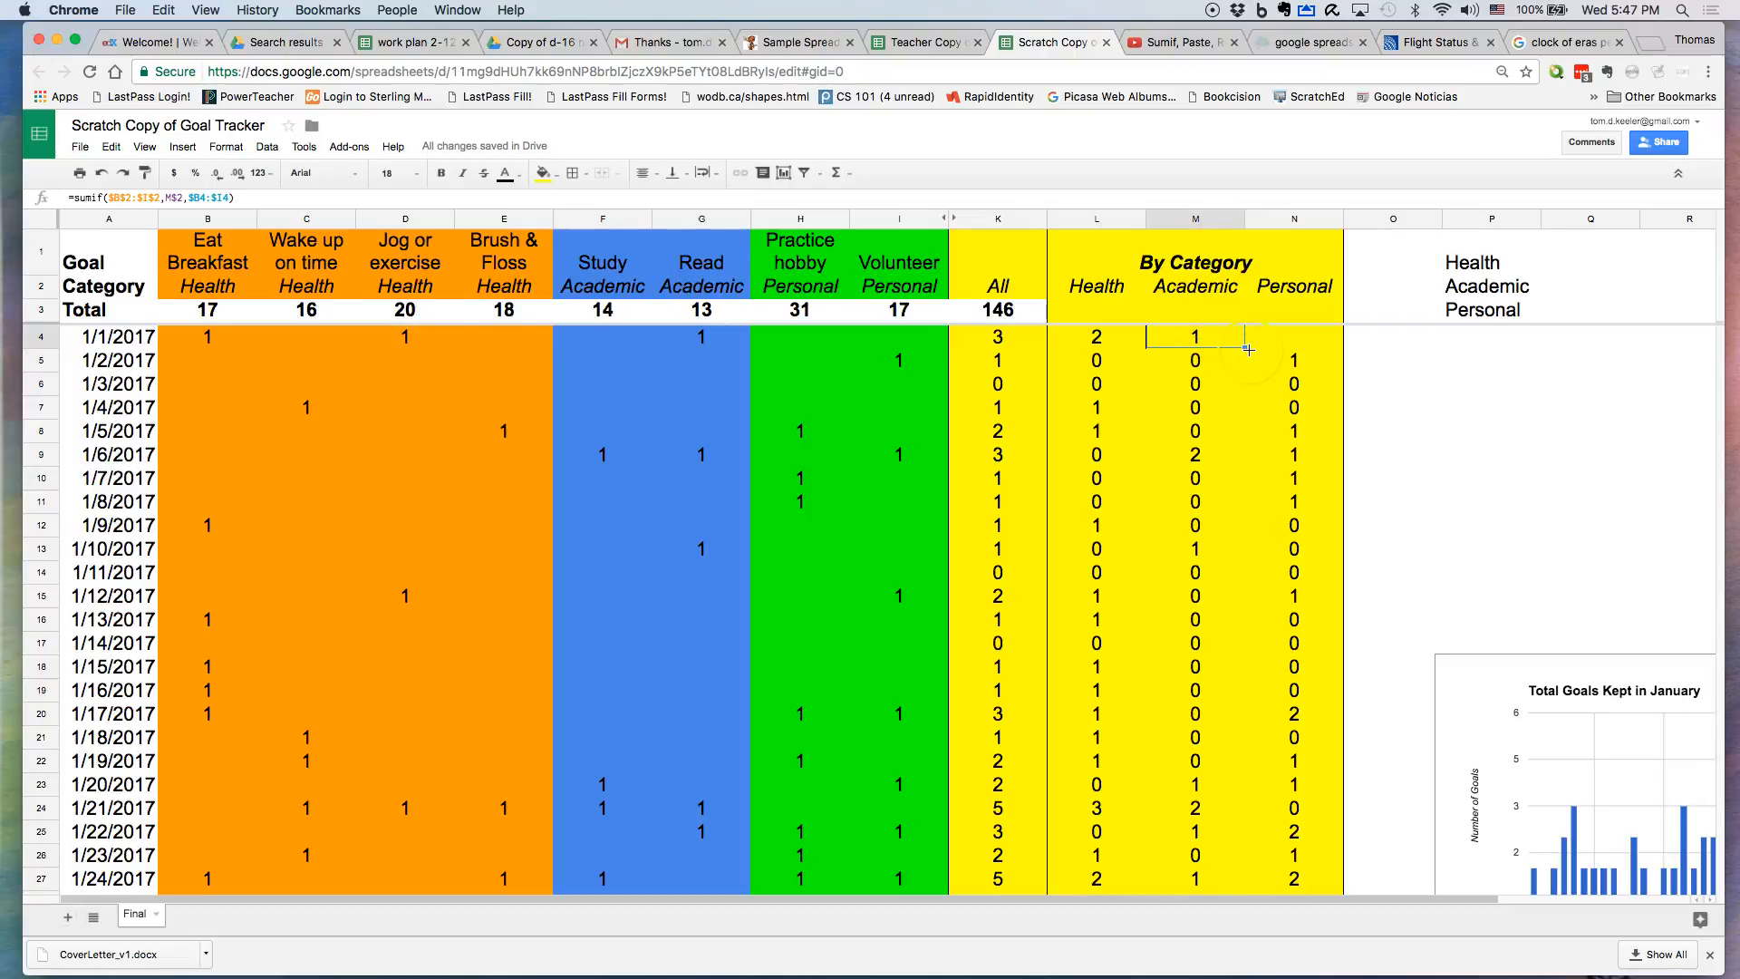
drag(1247, 345, 1326, 338)
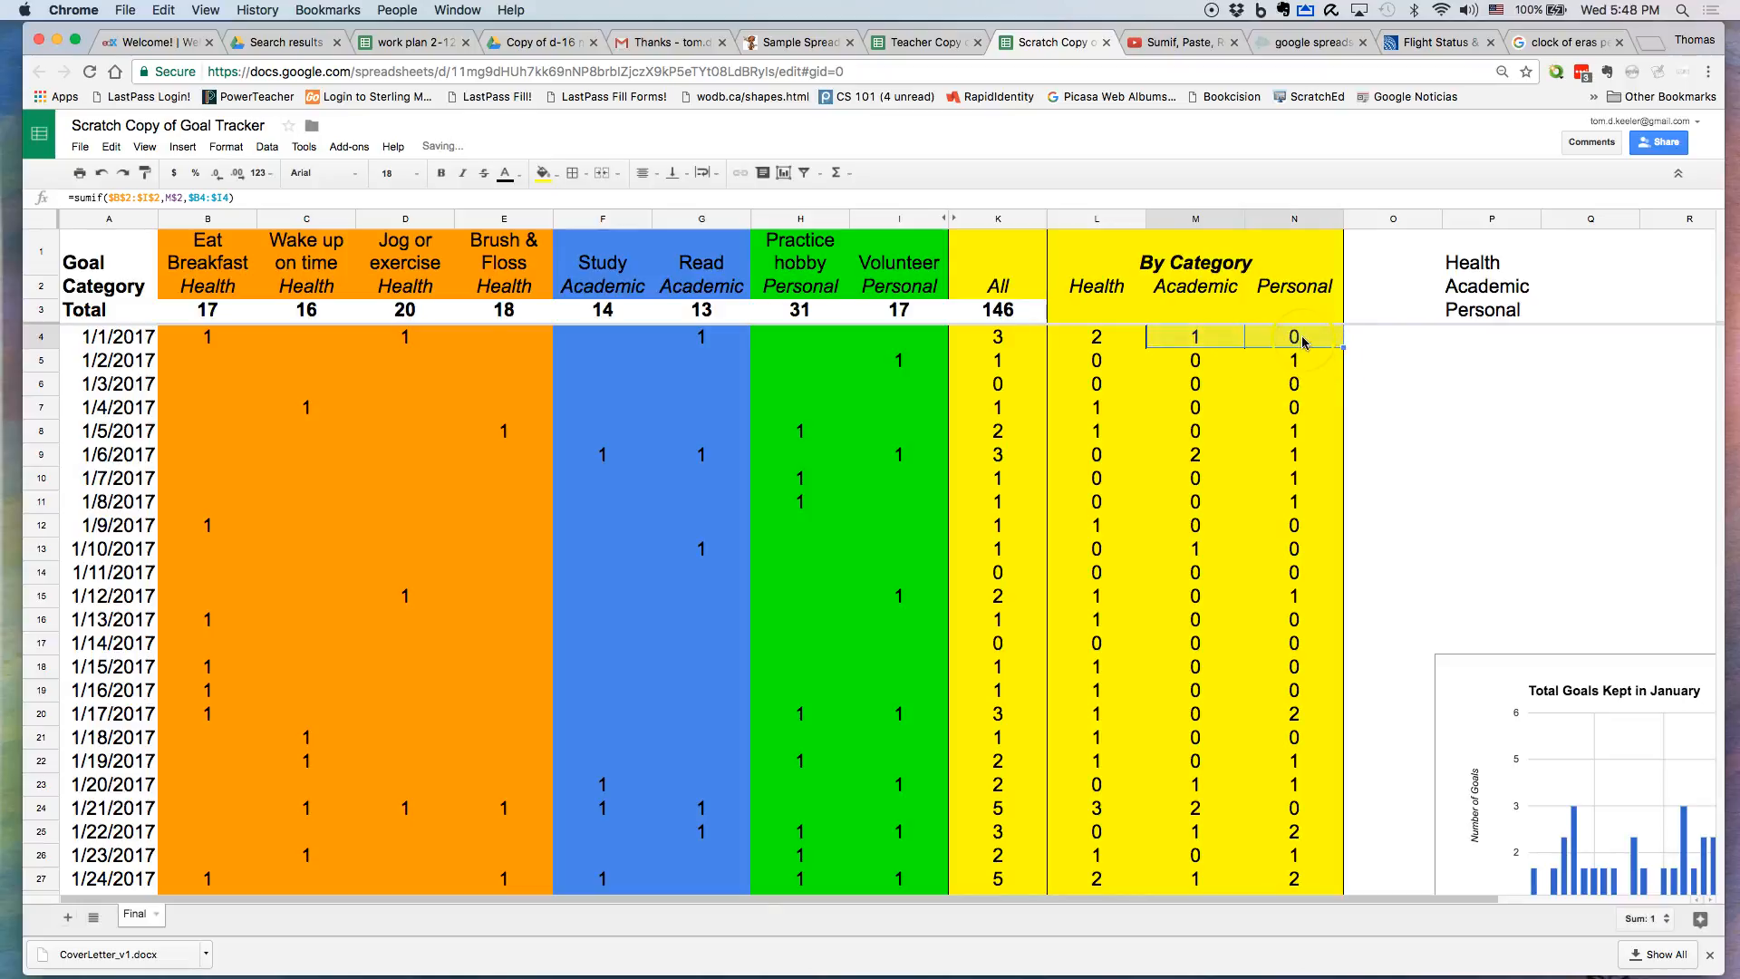
click(1302, 341)
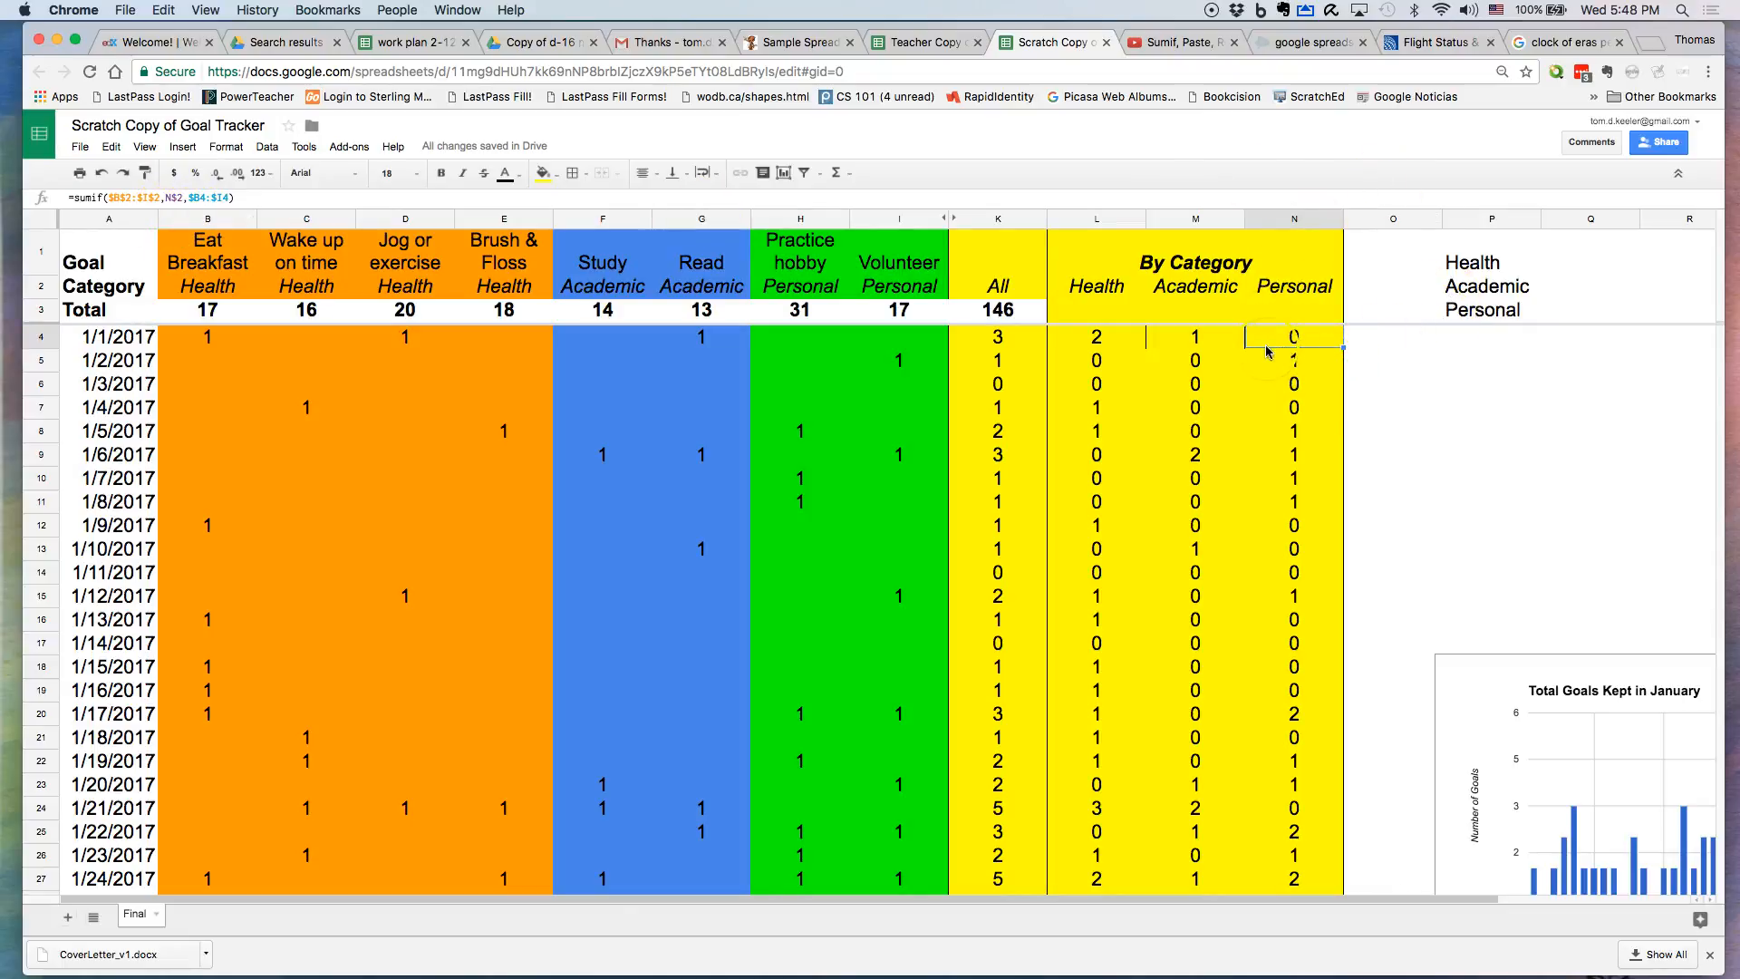
Extend the Health formula from L4 up into the Total row at L3 and fill it across to N3.
click(1094, 309)
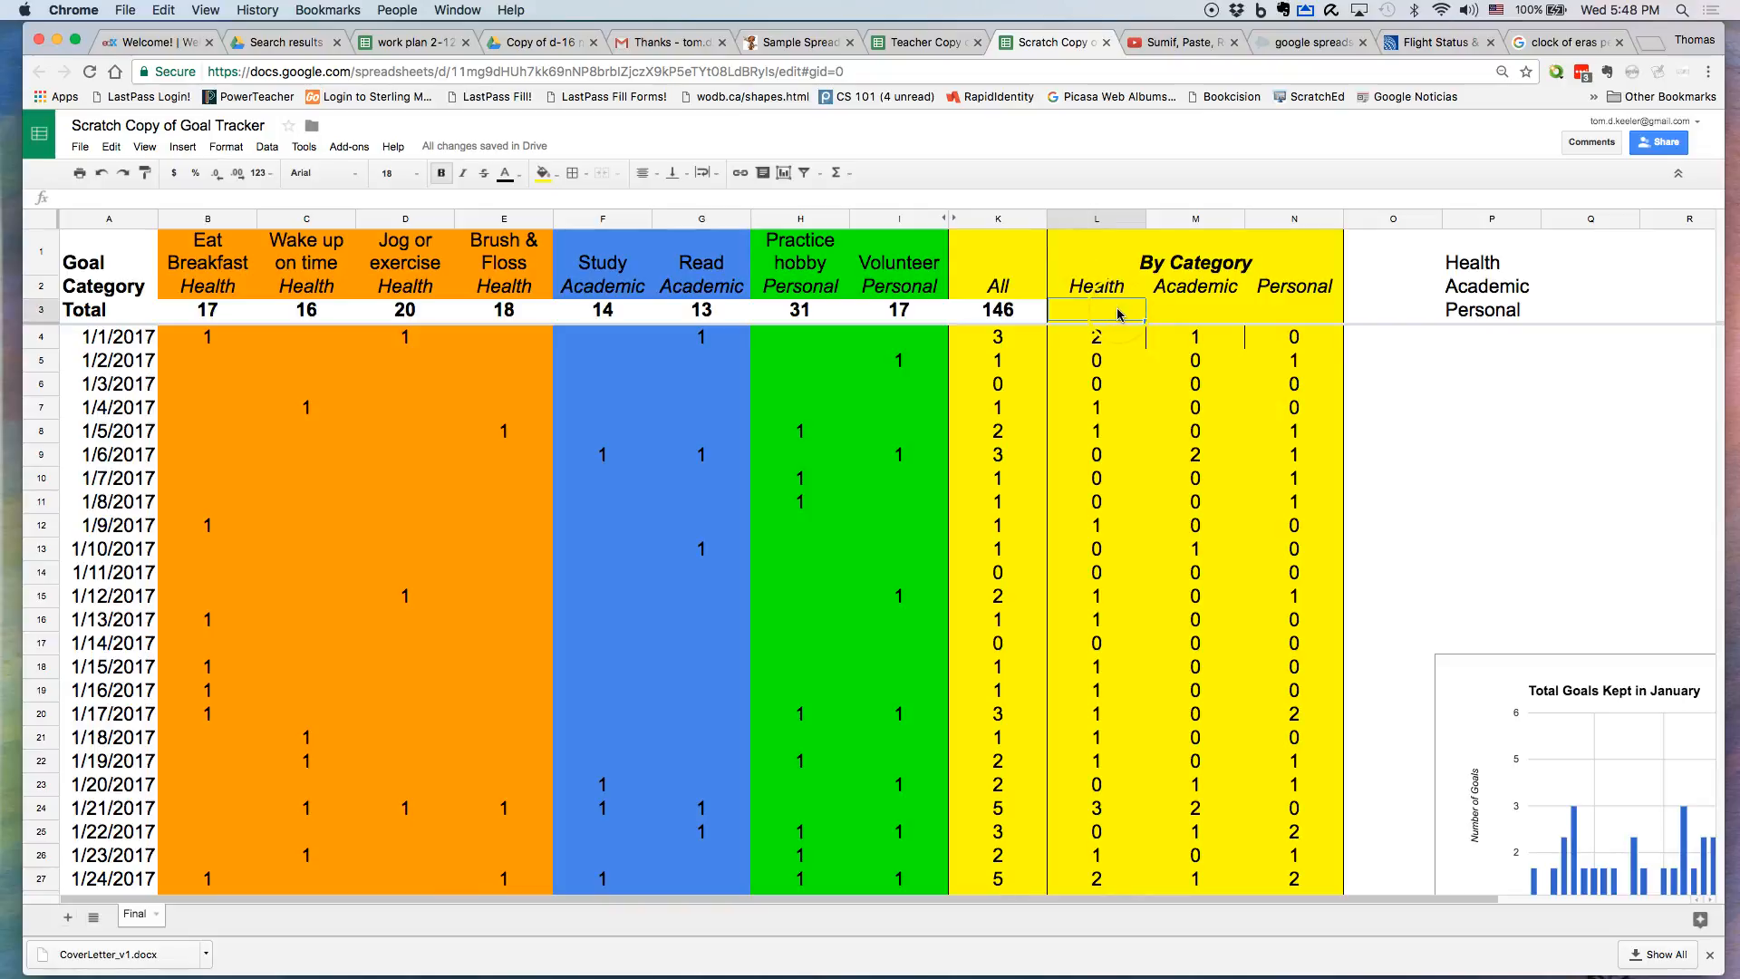
click(1114, 340)
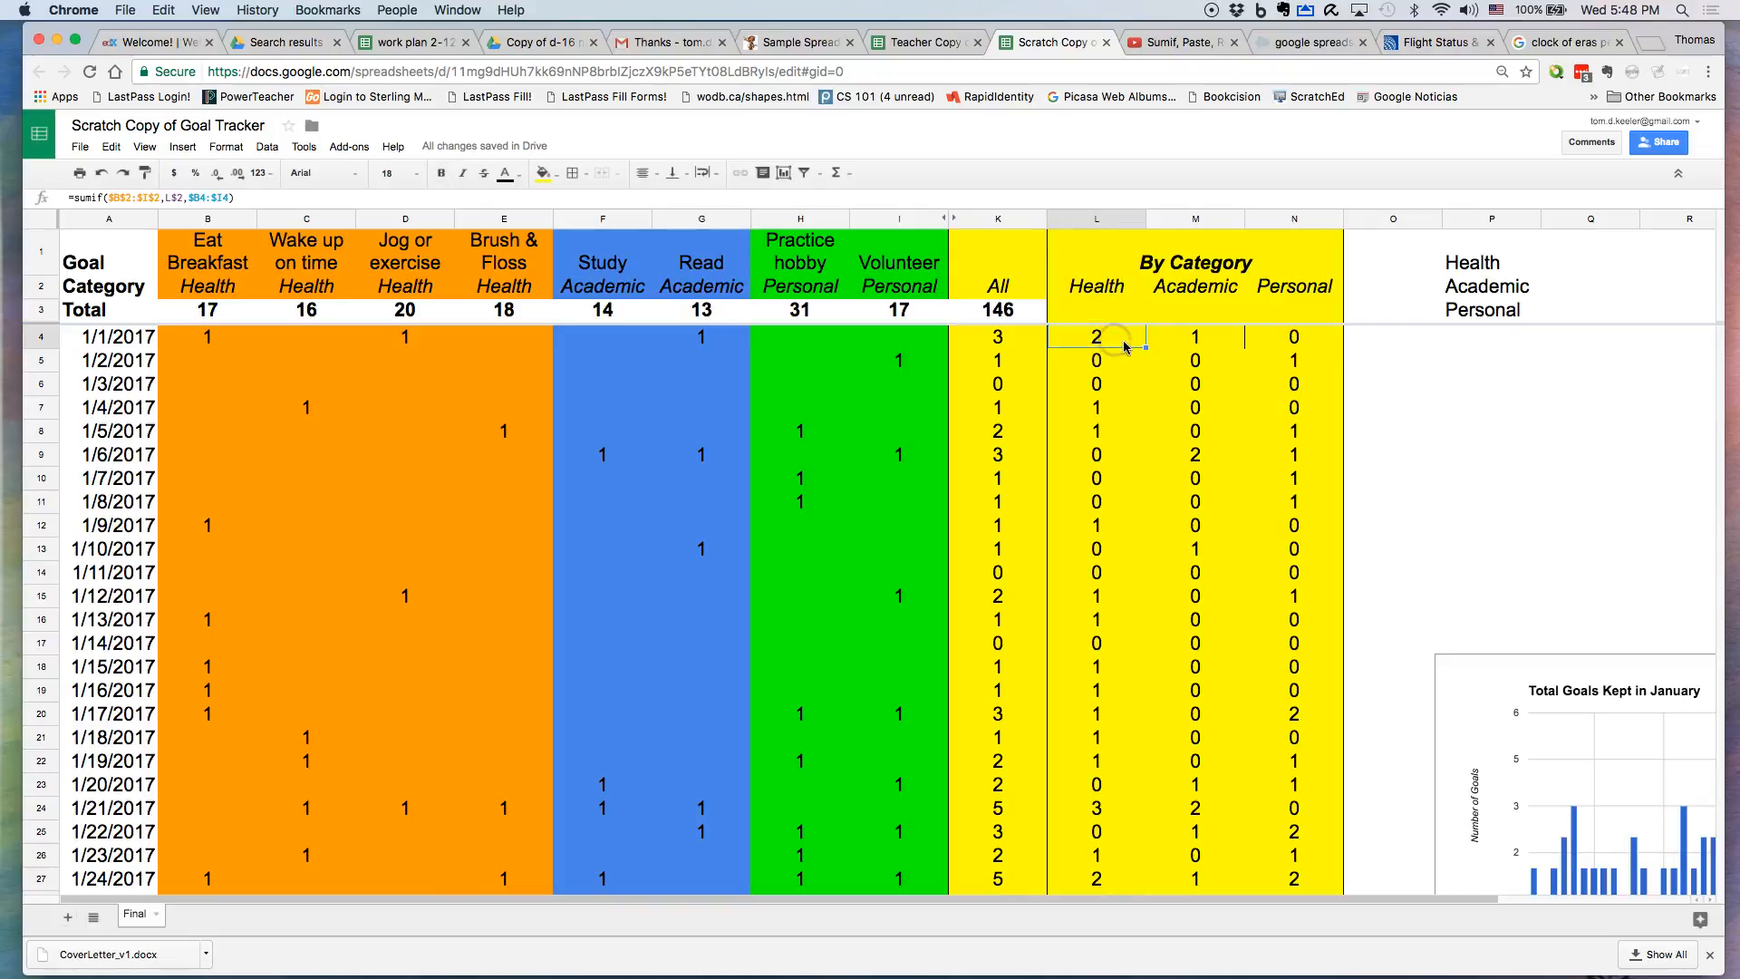
drag(1145, 348, 1132, 312)
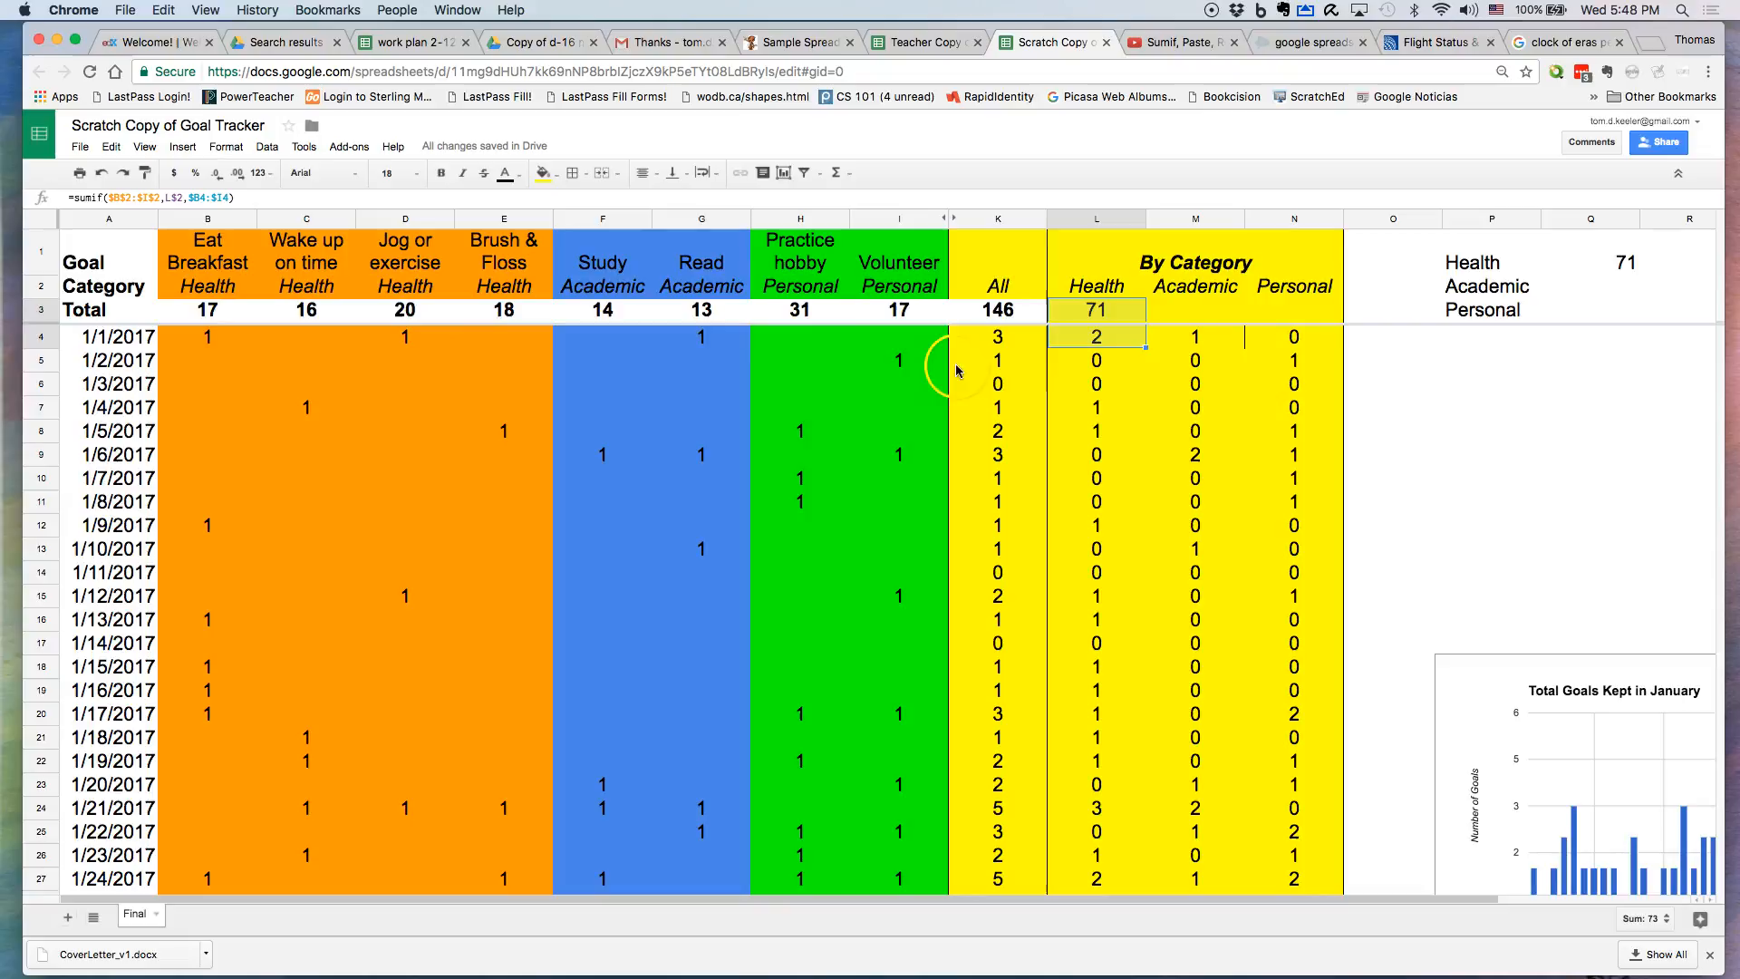
click(1100, 312)
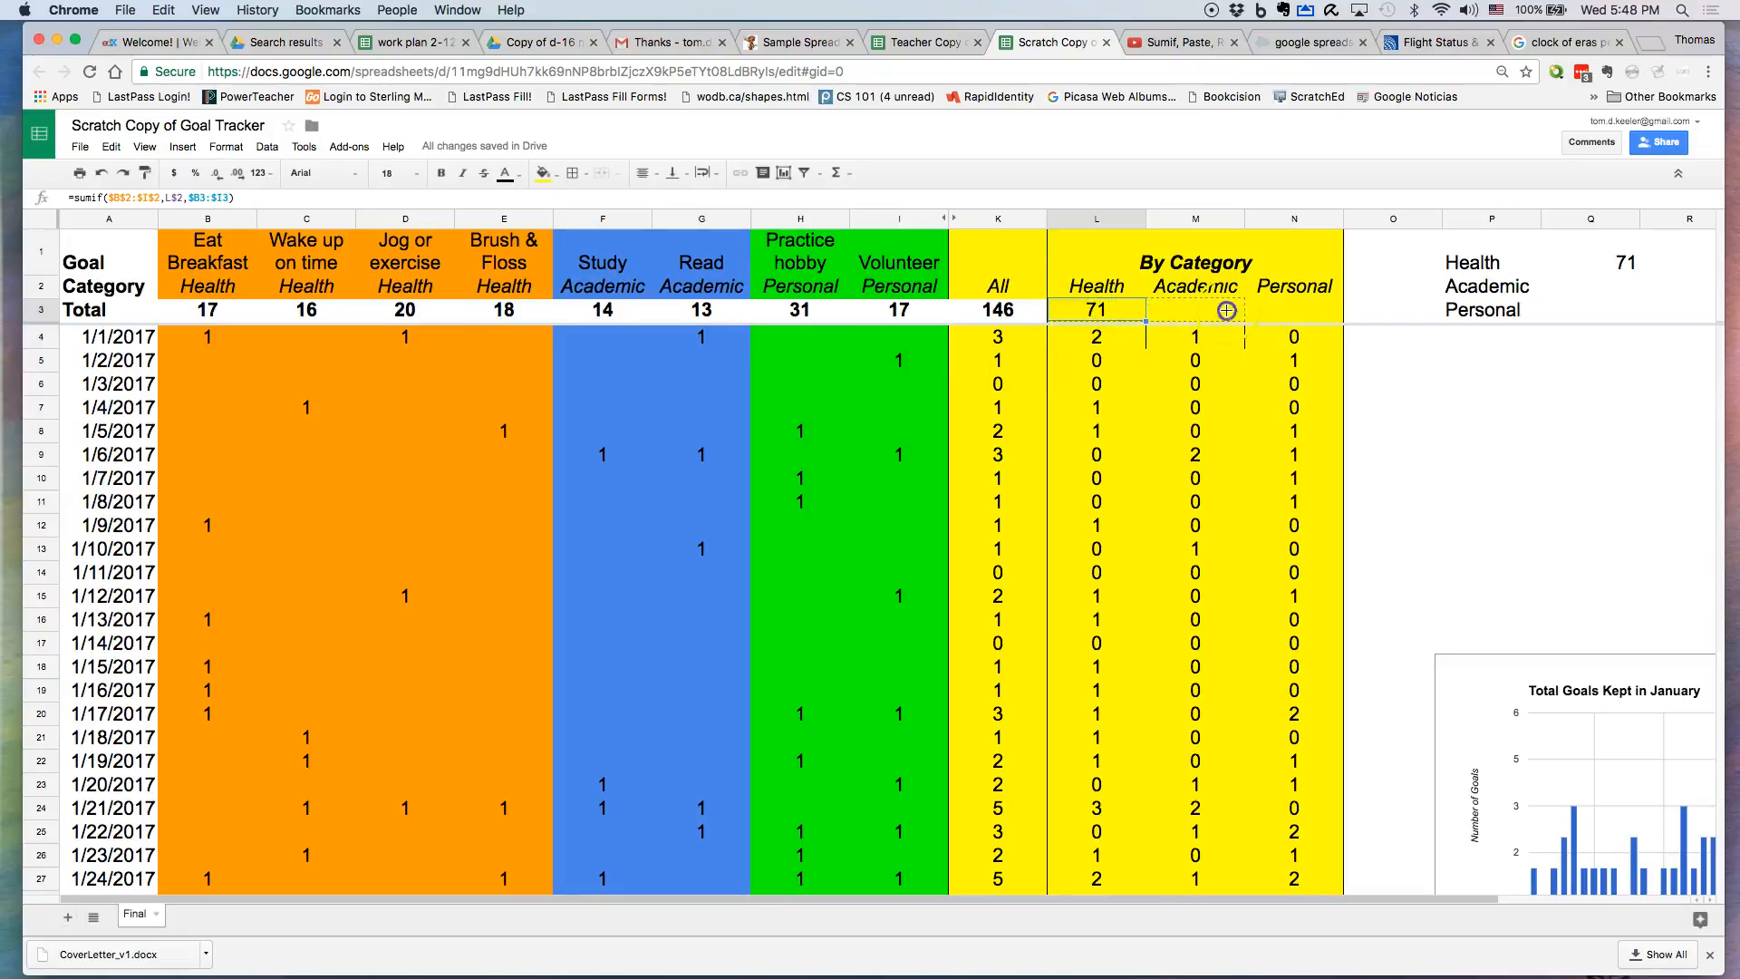
drag(1336, 313, 1332, 314)
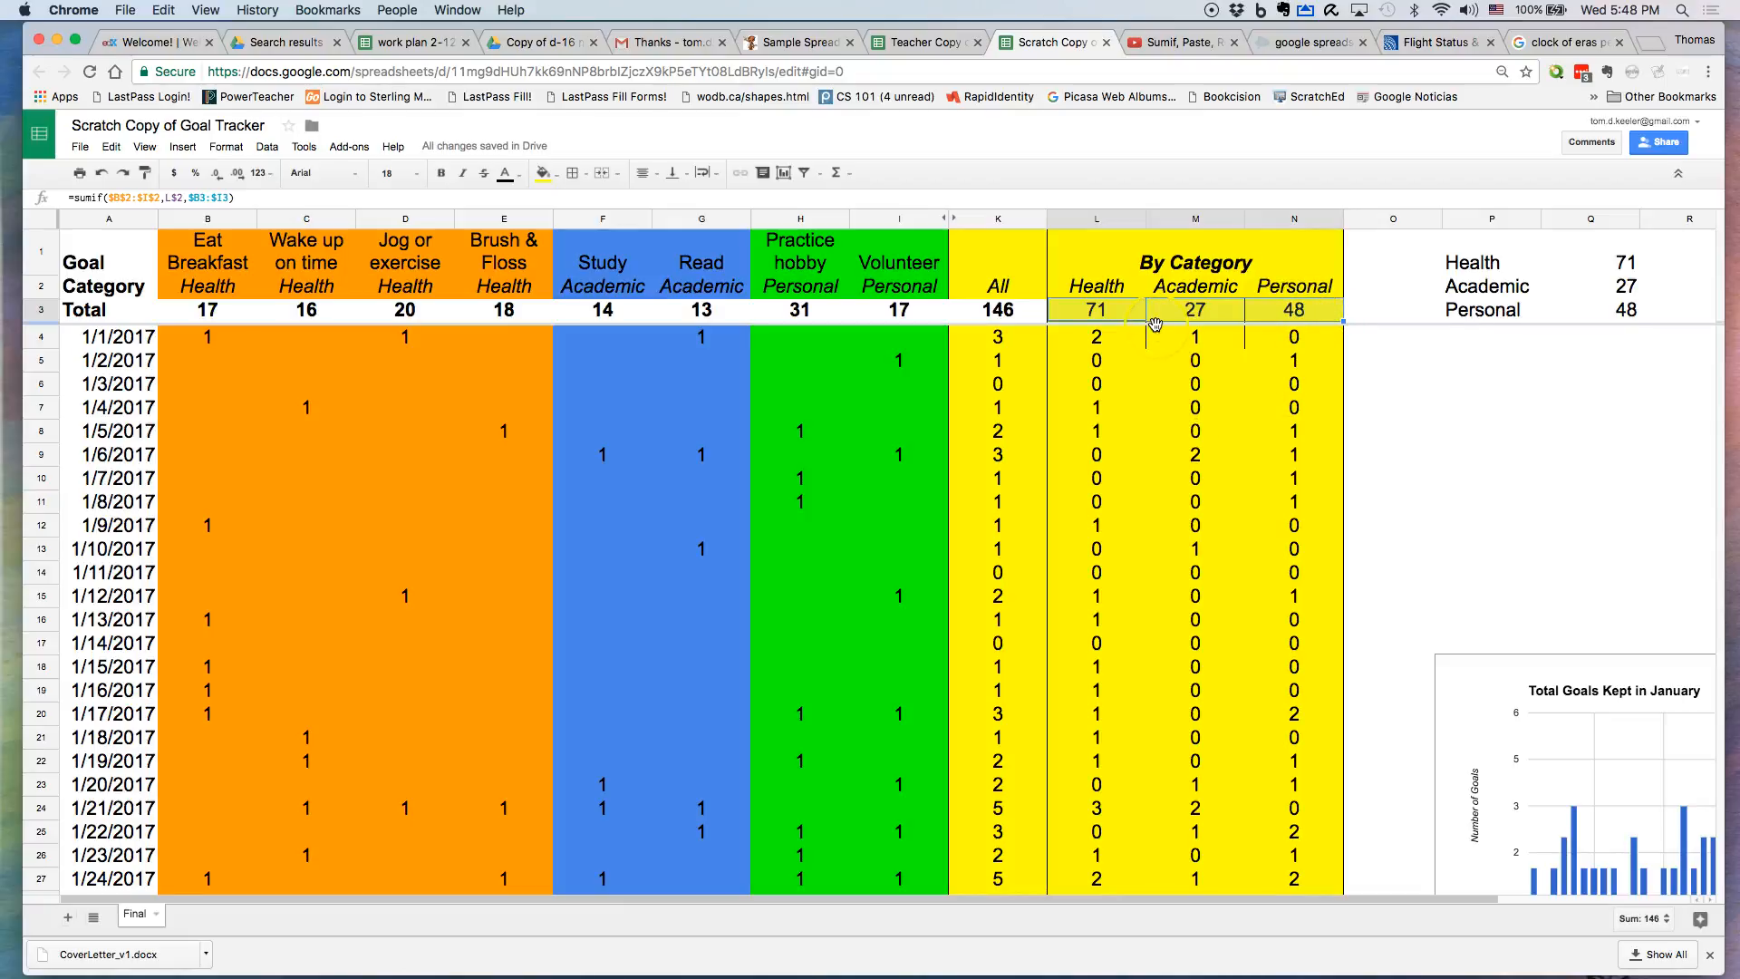
Remove the equals sign from L3's formula to examine its text, and restore it as =sumif($B$2:$I$2,L$2,$B3:$I3).
click(1106, 312)
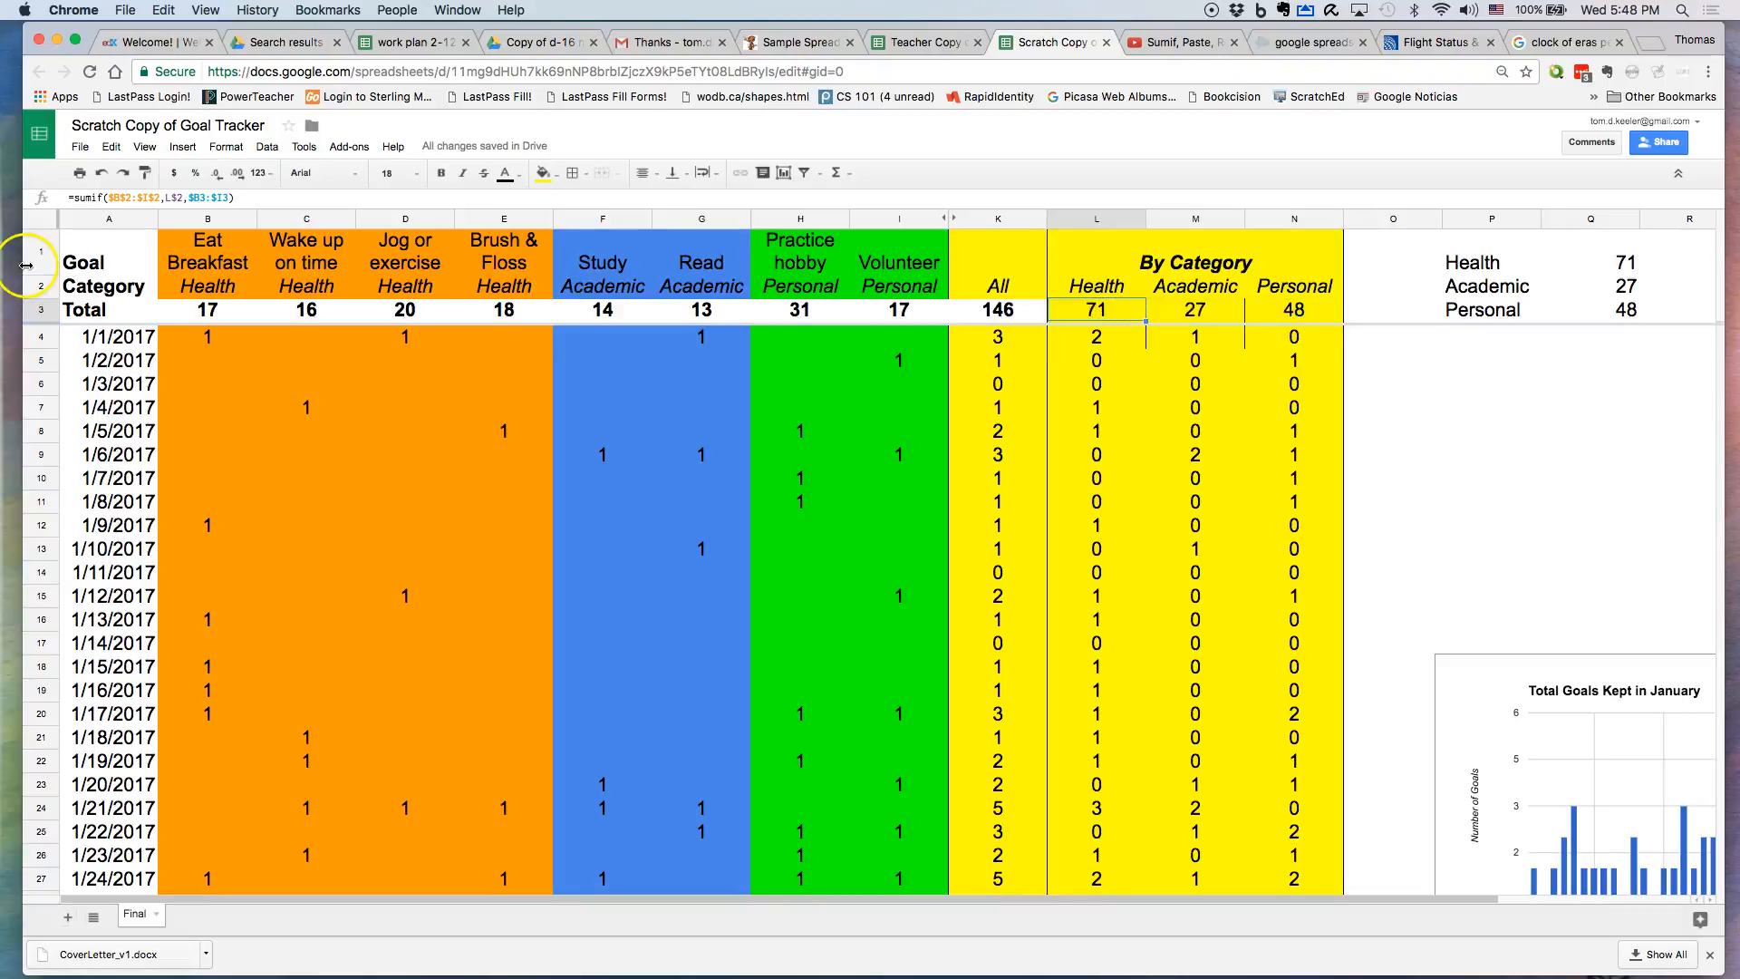
click(74, 200)
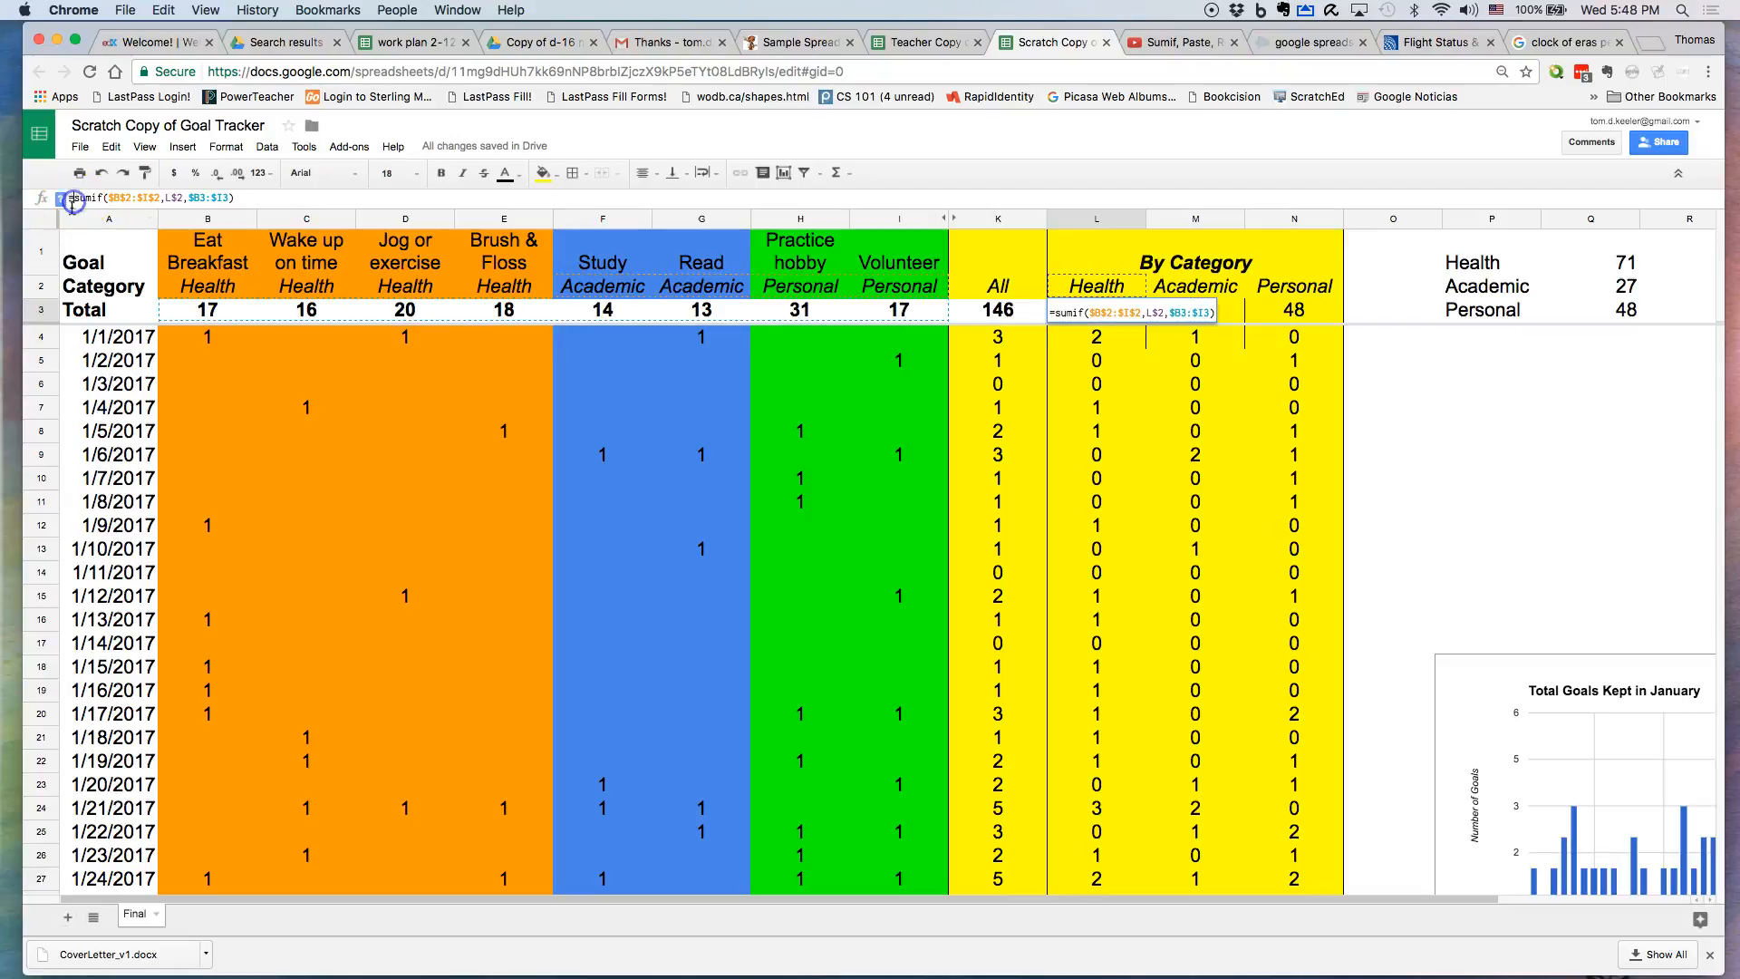
key(BackSpace)
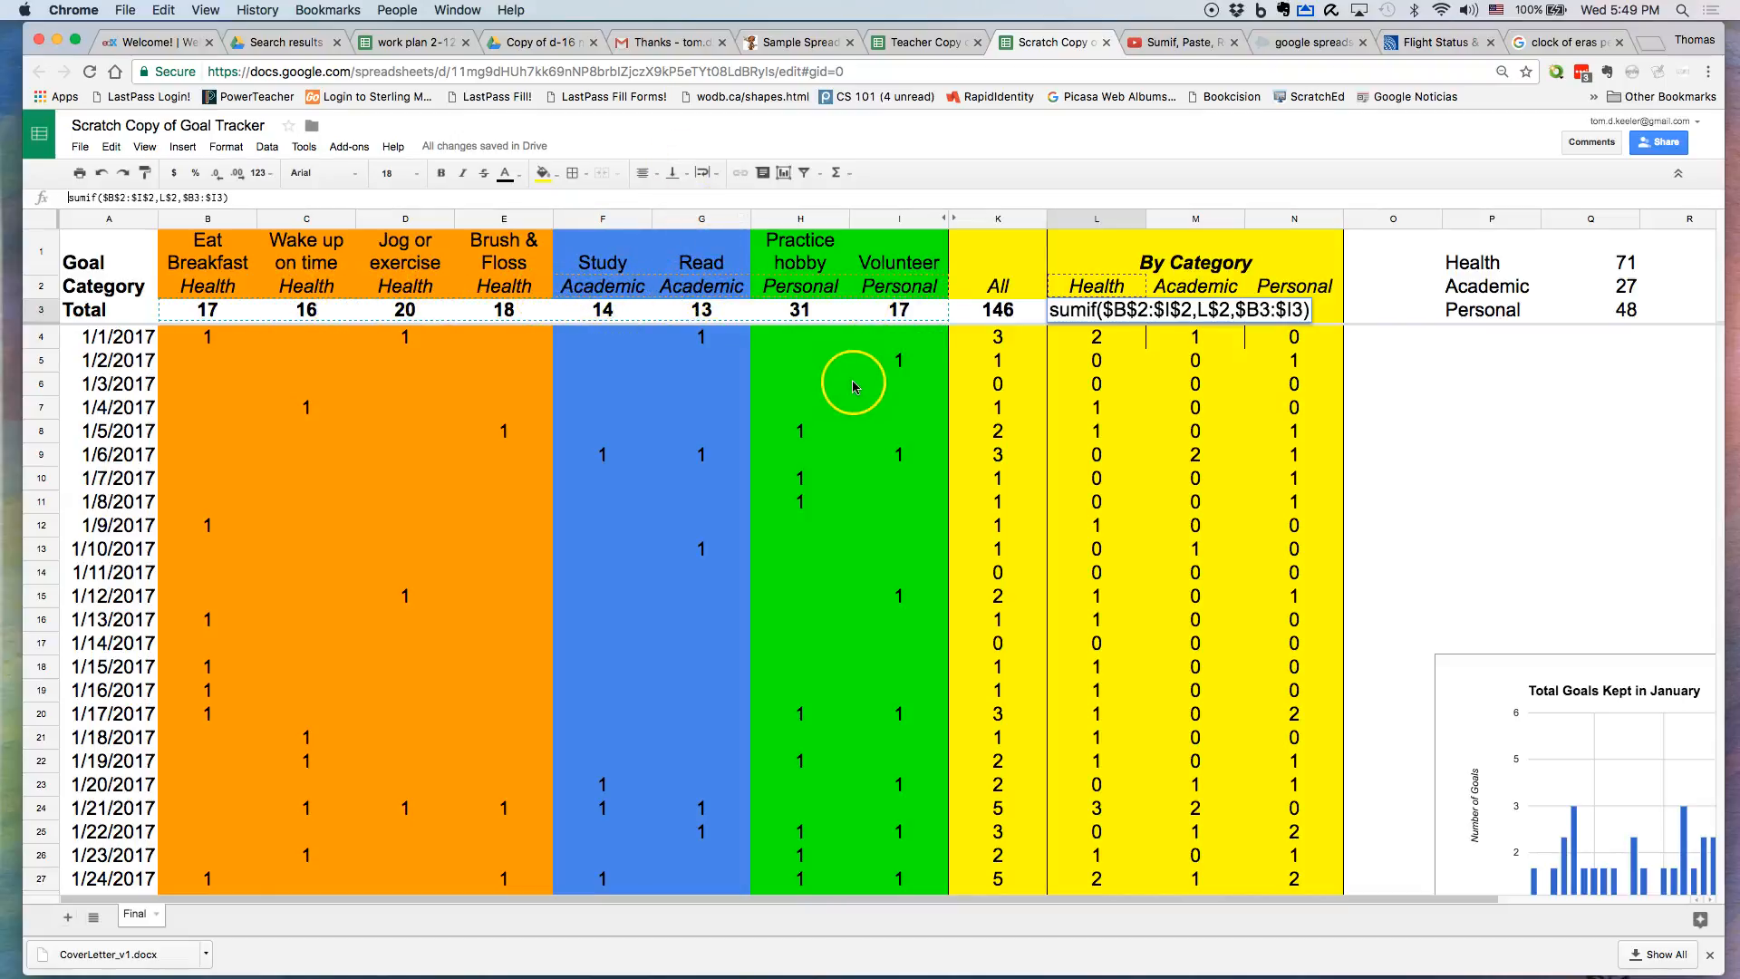
text(=)
key(Return)
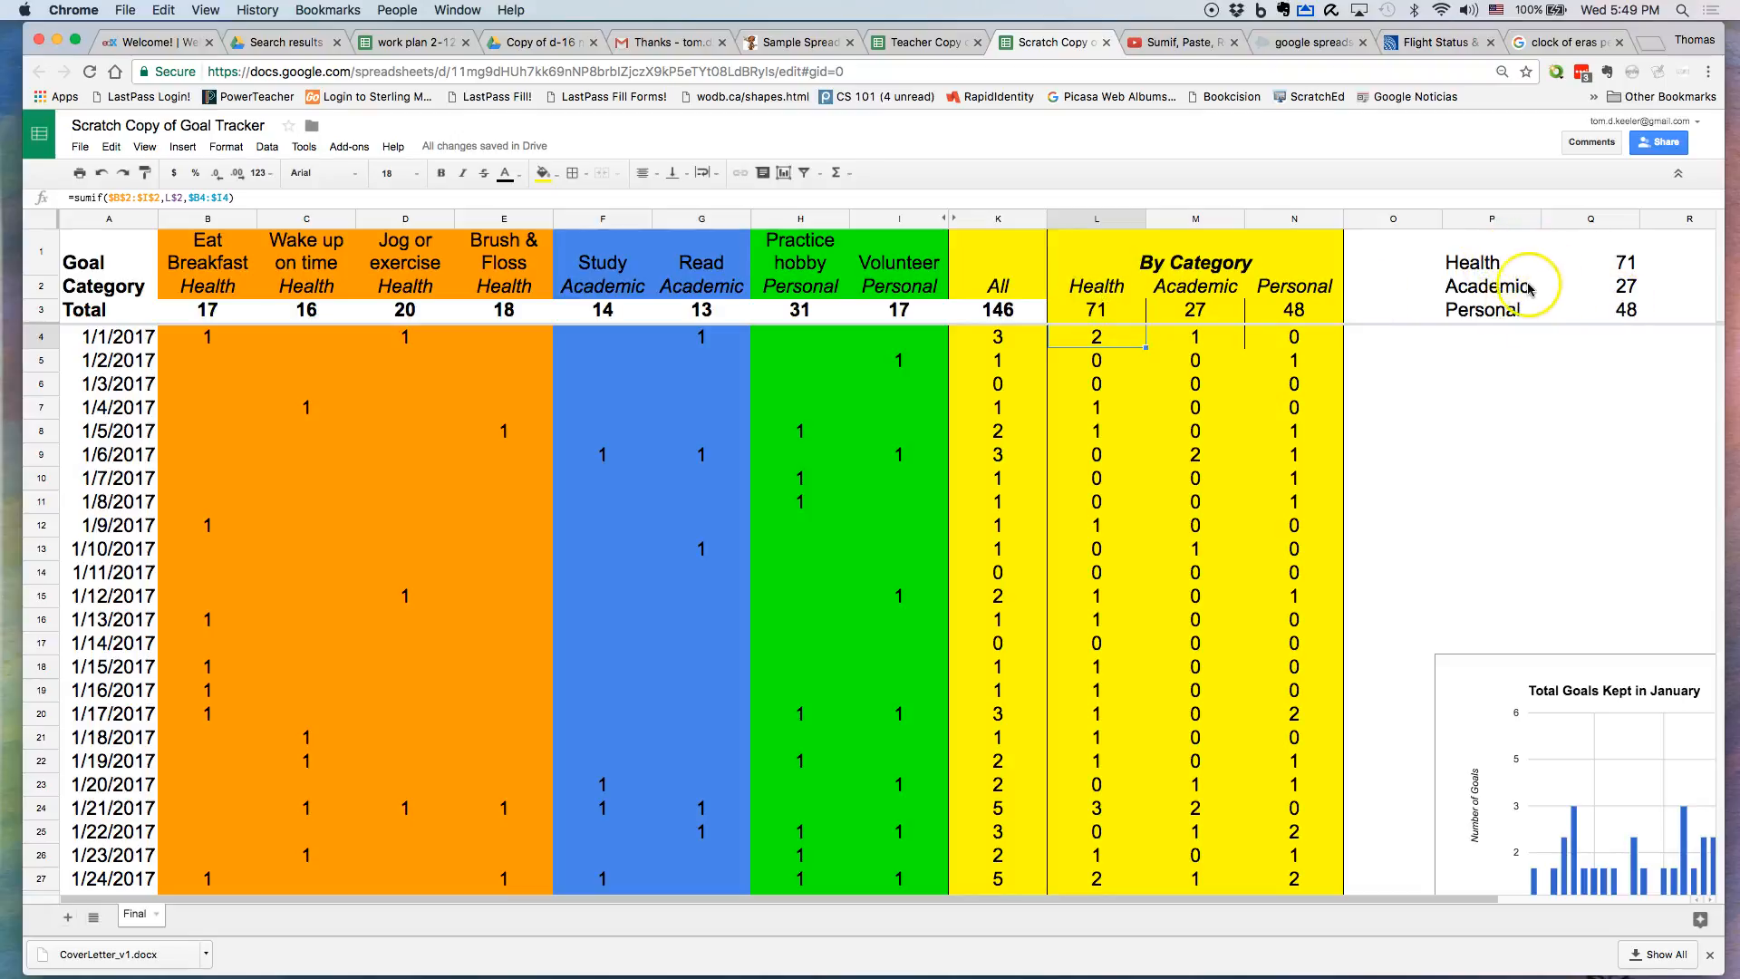
Insert a pie chart of the category totals in P1:Q3.
mouse_move(1452, 262)
mouse_down()
mouse_move(1487, 311)
mouse_move(1594, 310)
mouse_up()
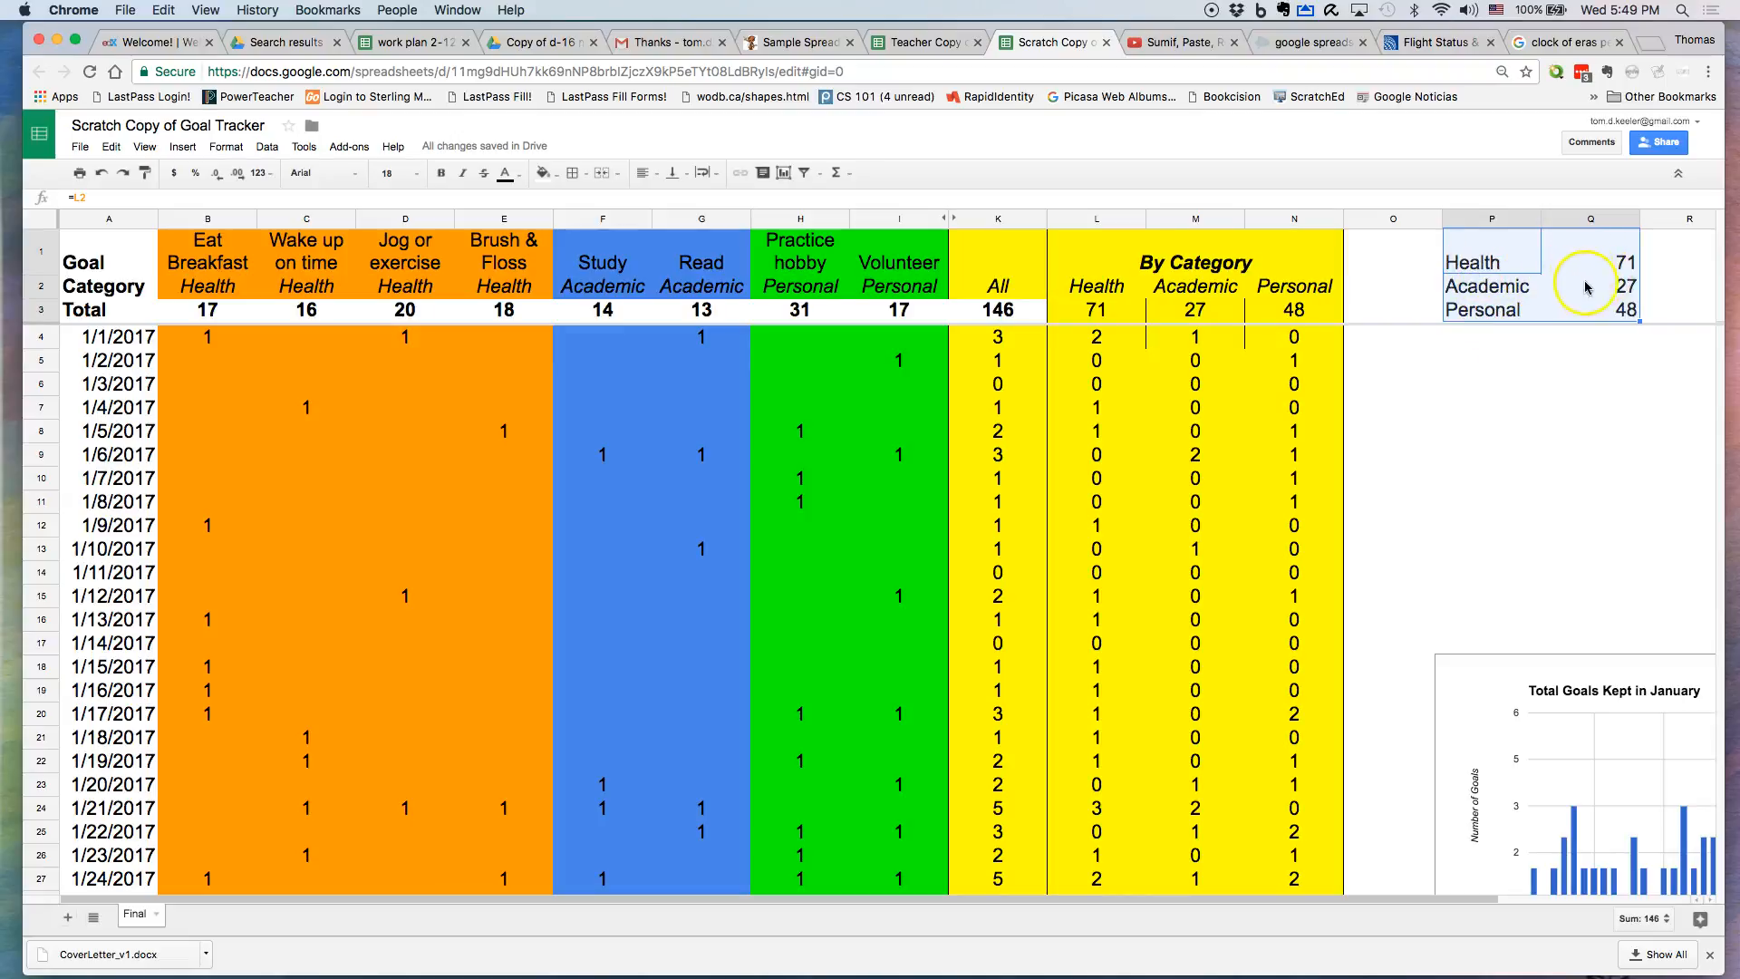
click(182, 146)
click(209, 442)
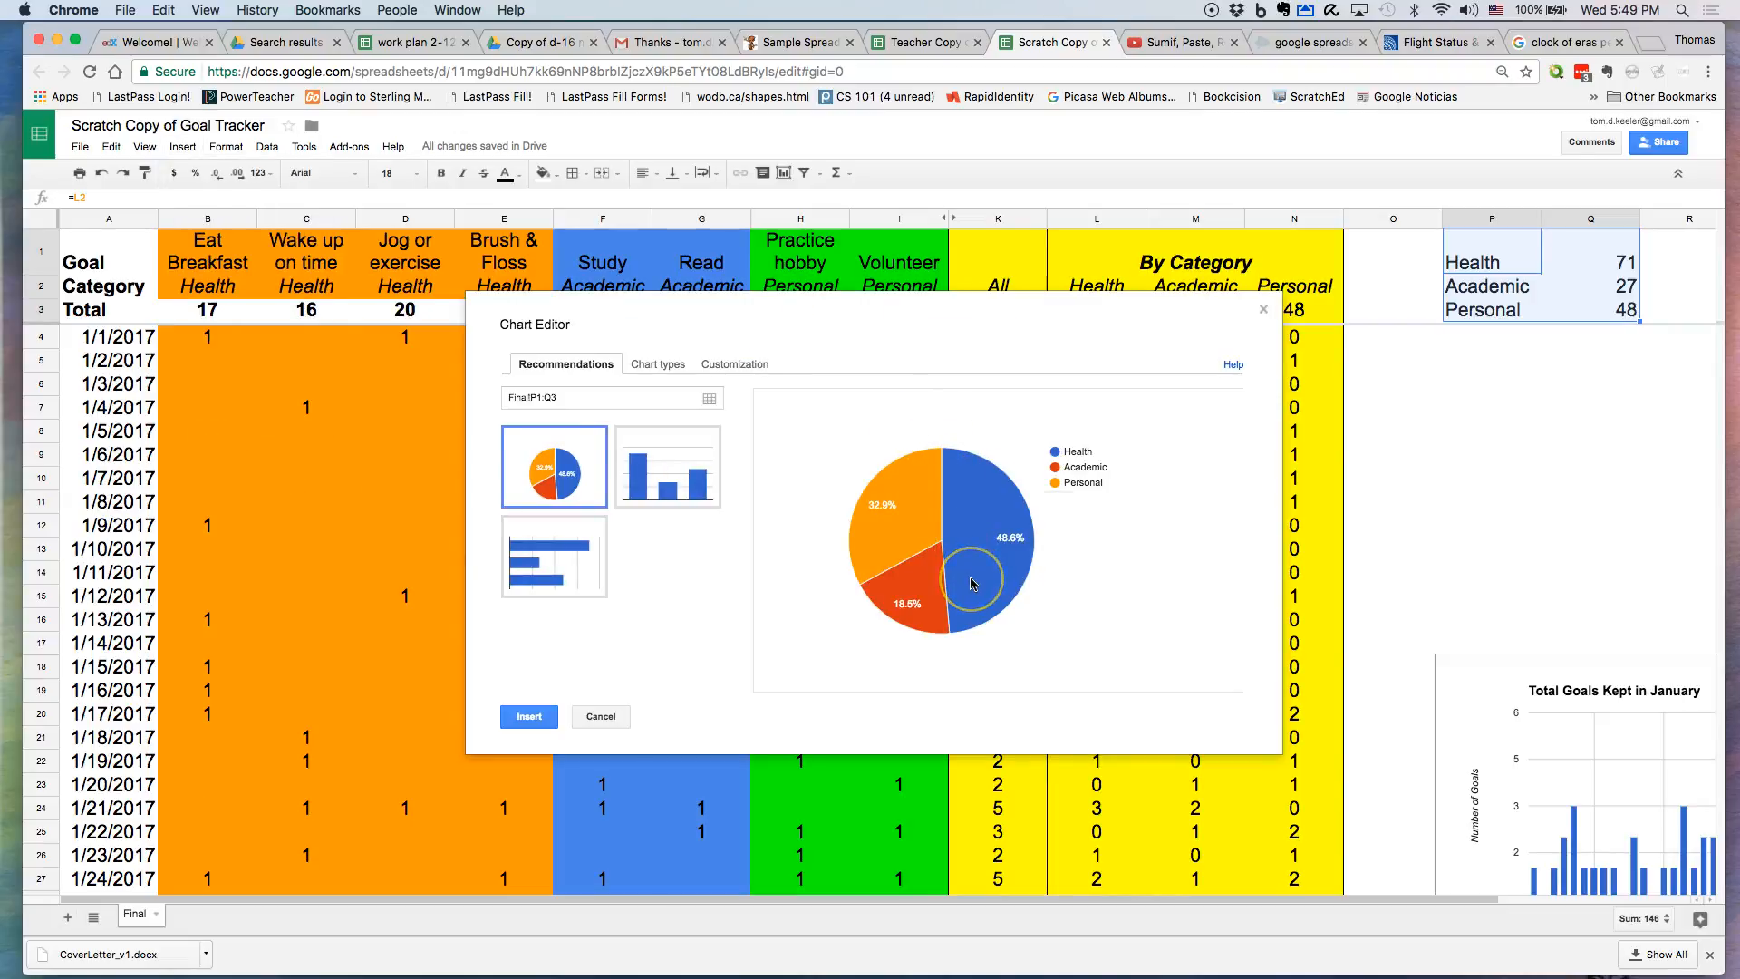
mouse_move(971, 582)
click(530, 716)
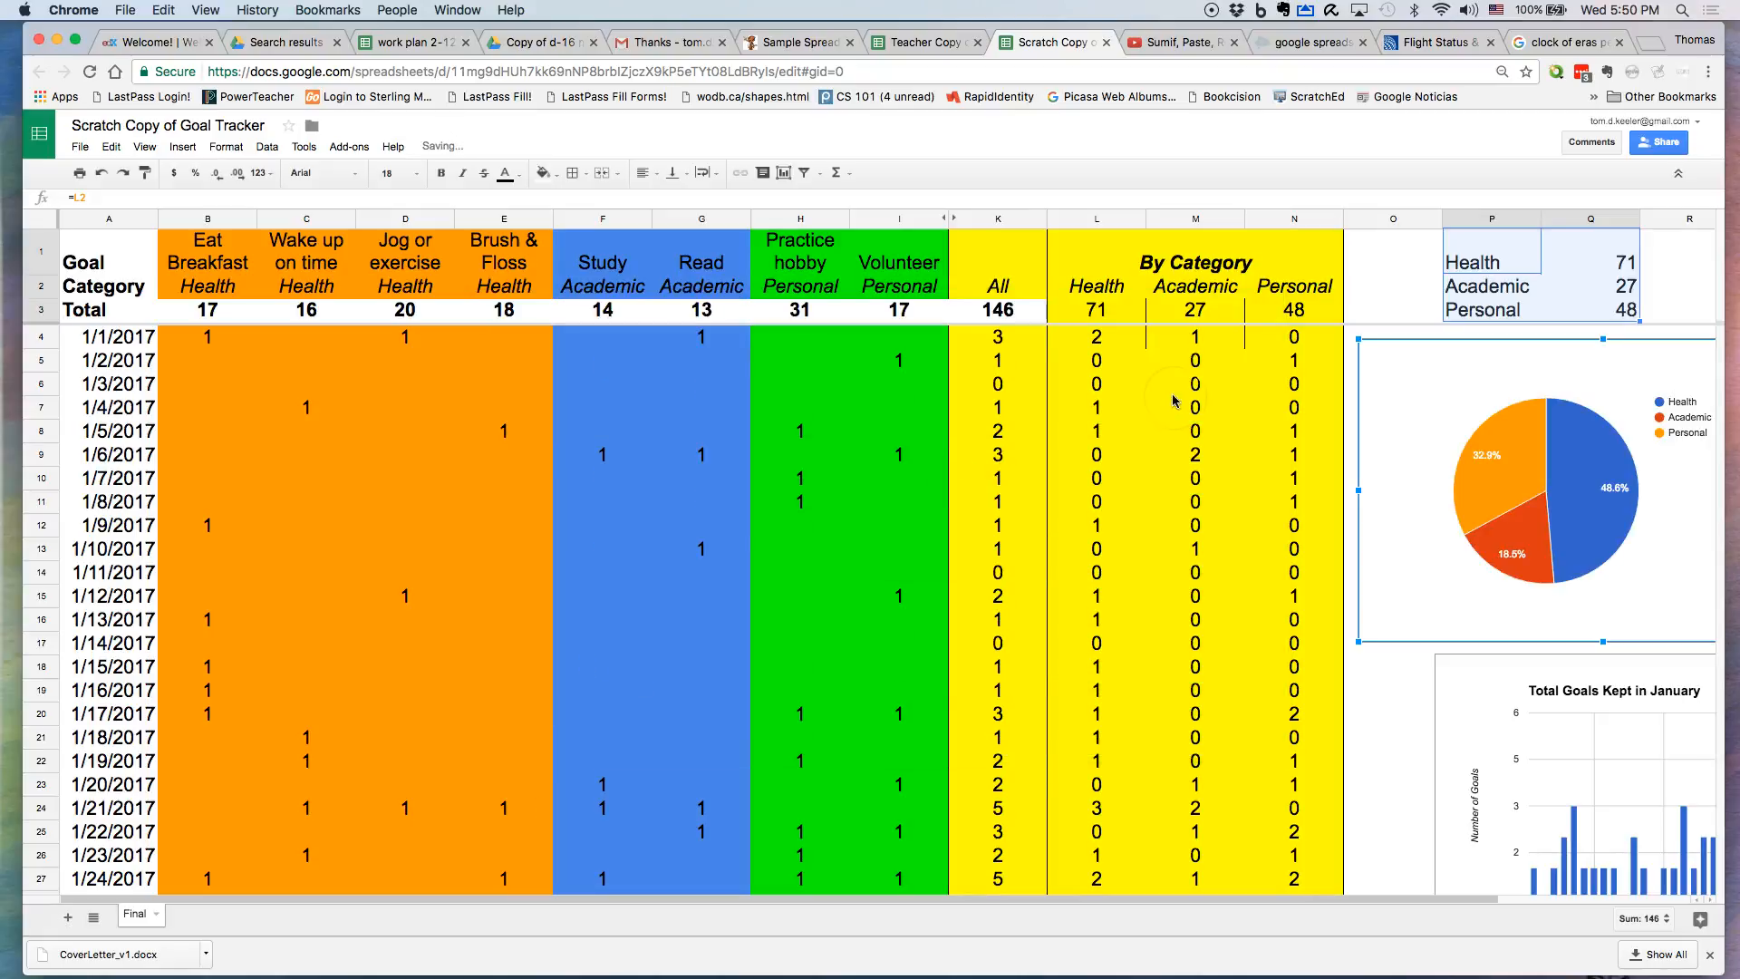
Move the category pie chart to its own sheet.
drag(1636, 418, 1270, 444)
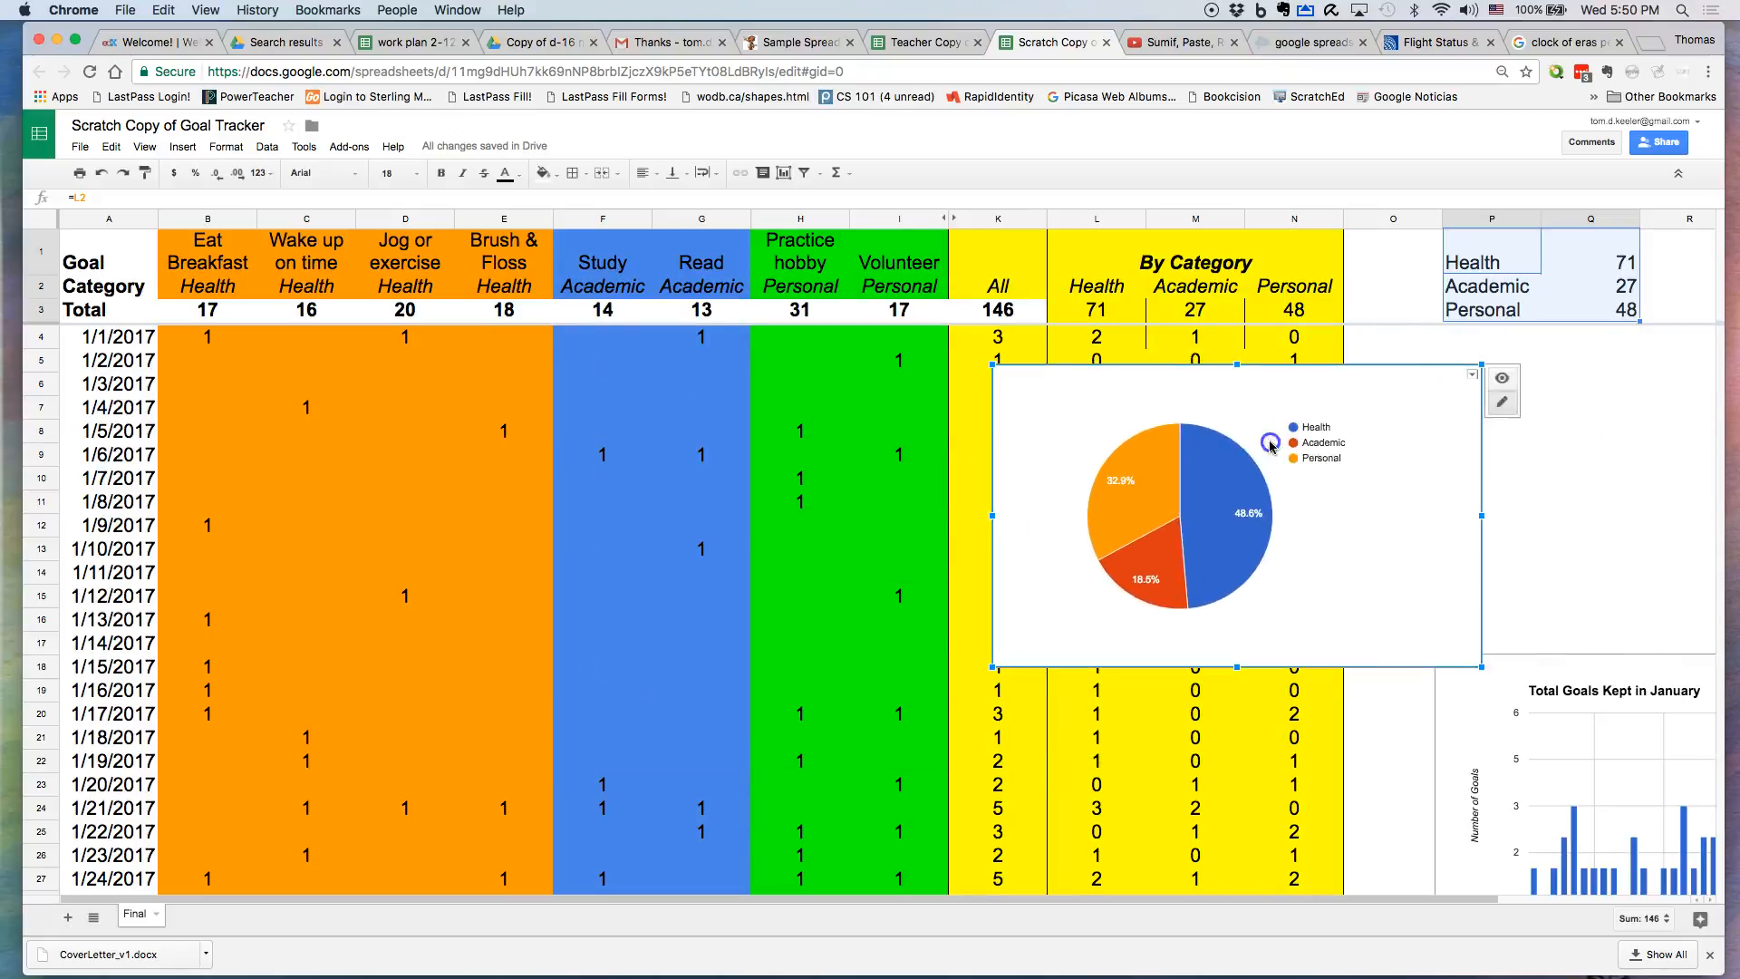
click(1470, 376)
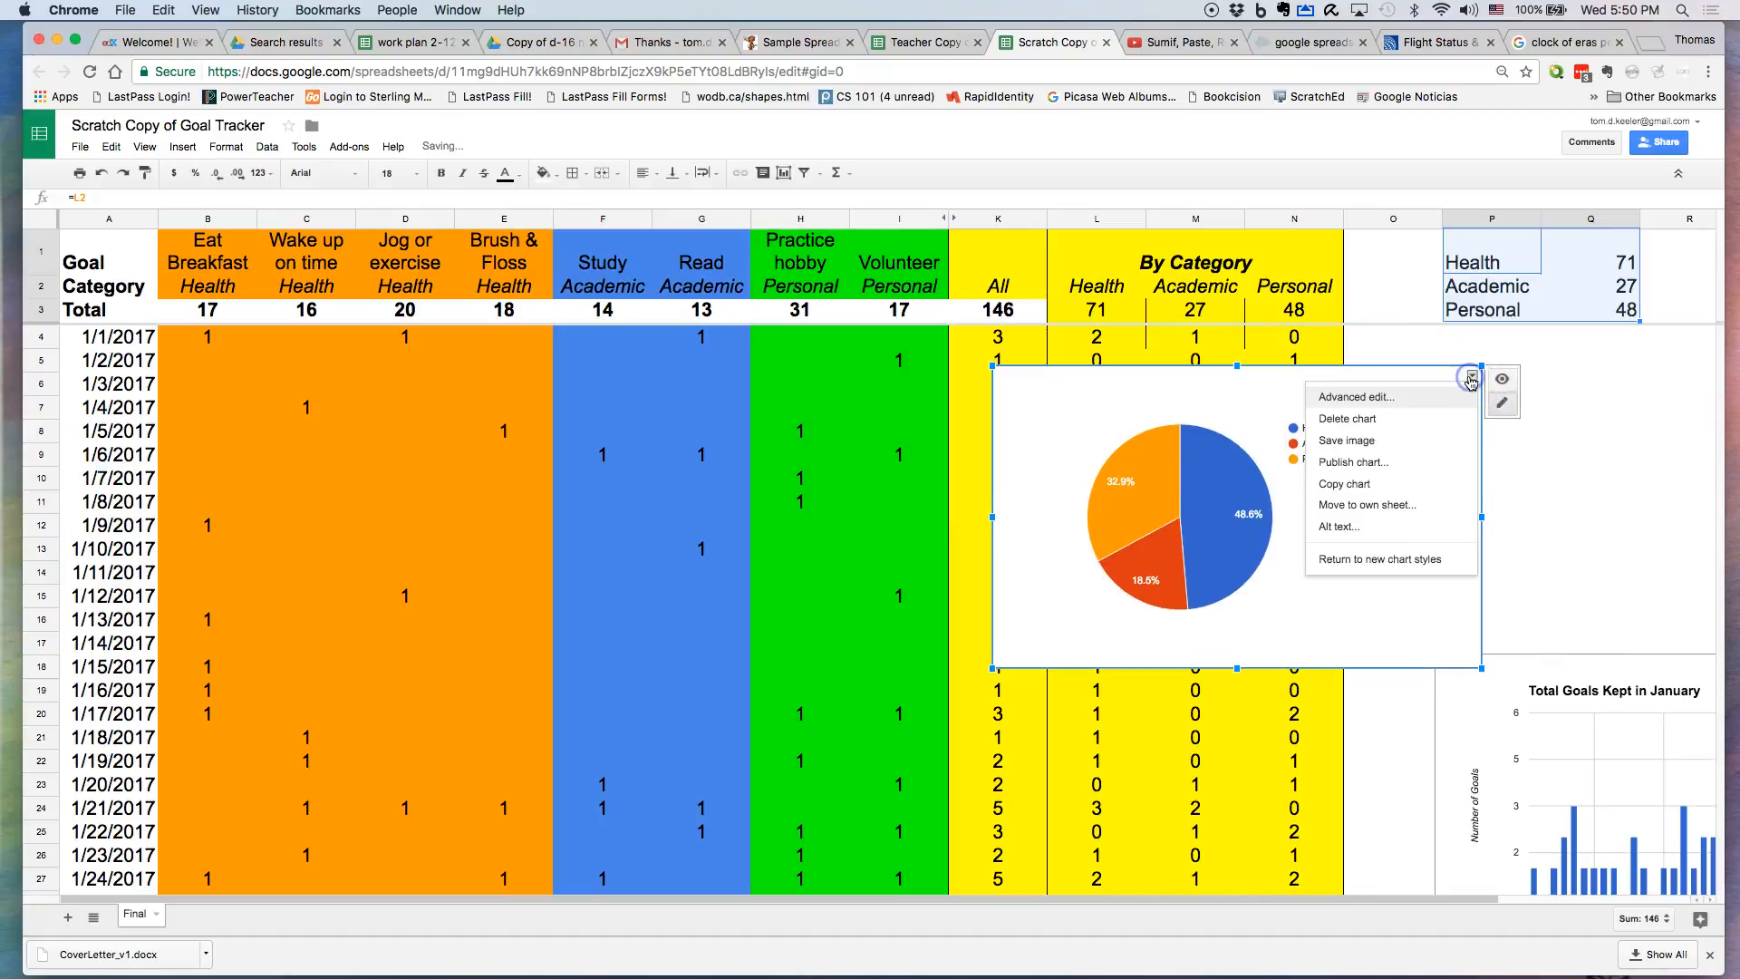
click(1371, 507)
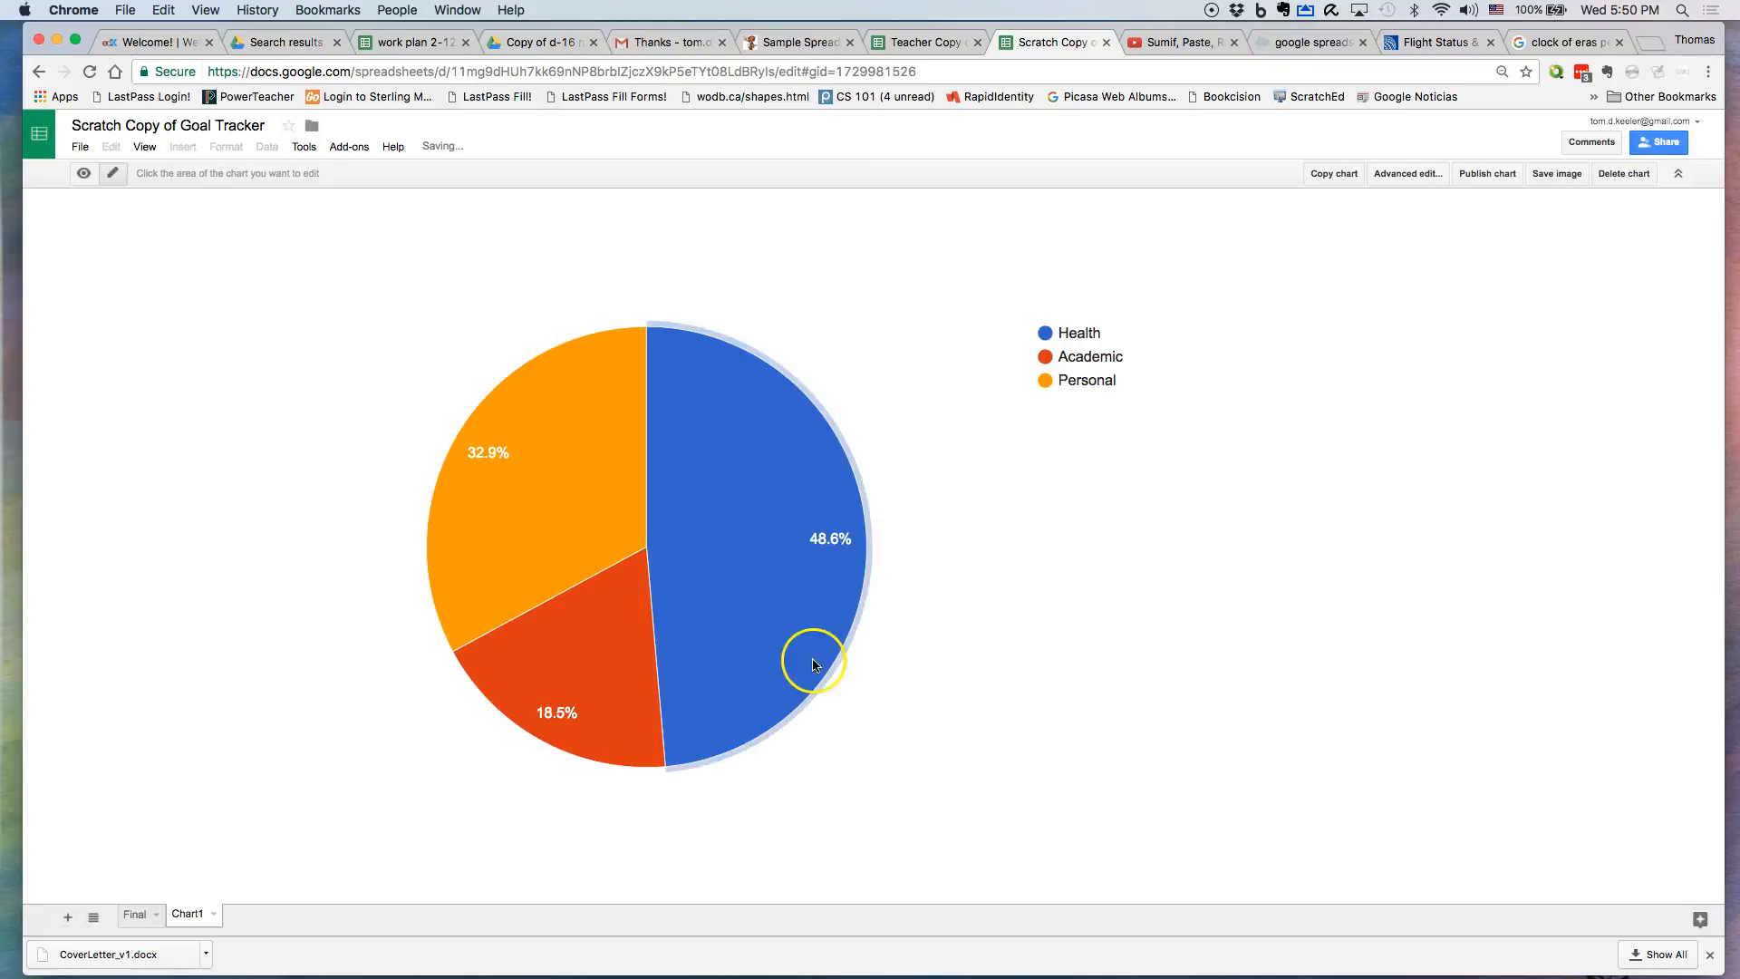
Return to the Final sheet and stretch the Total Goals Kept in January chart upward to about row 12.
click(124, 914)
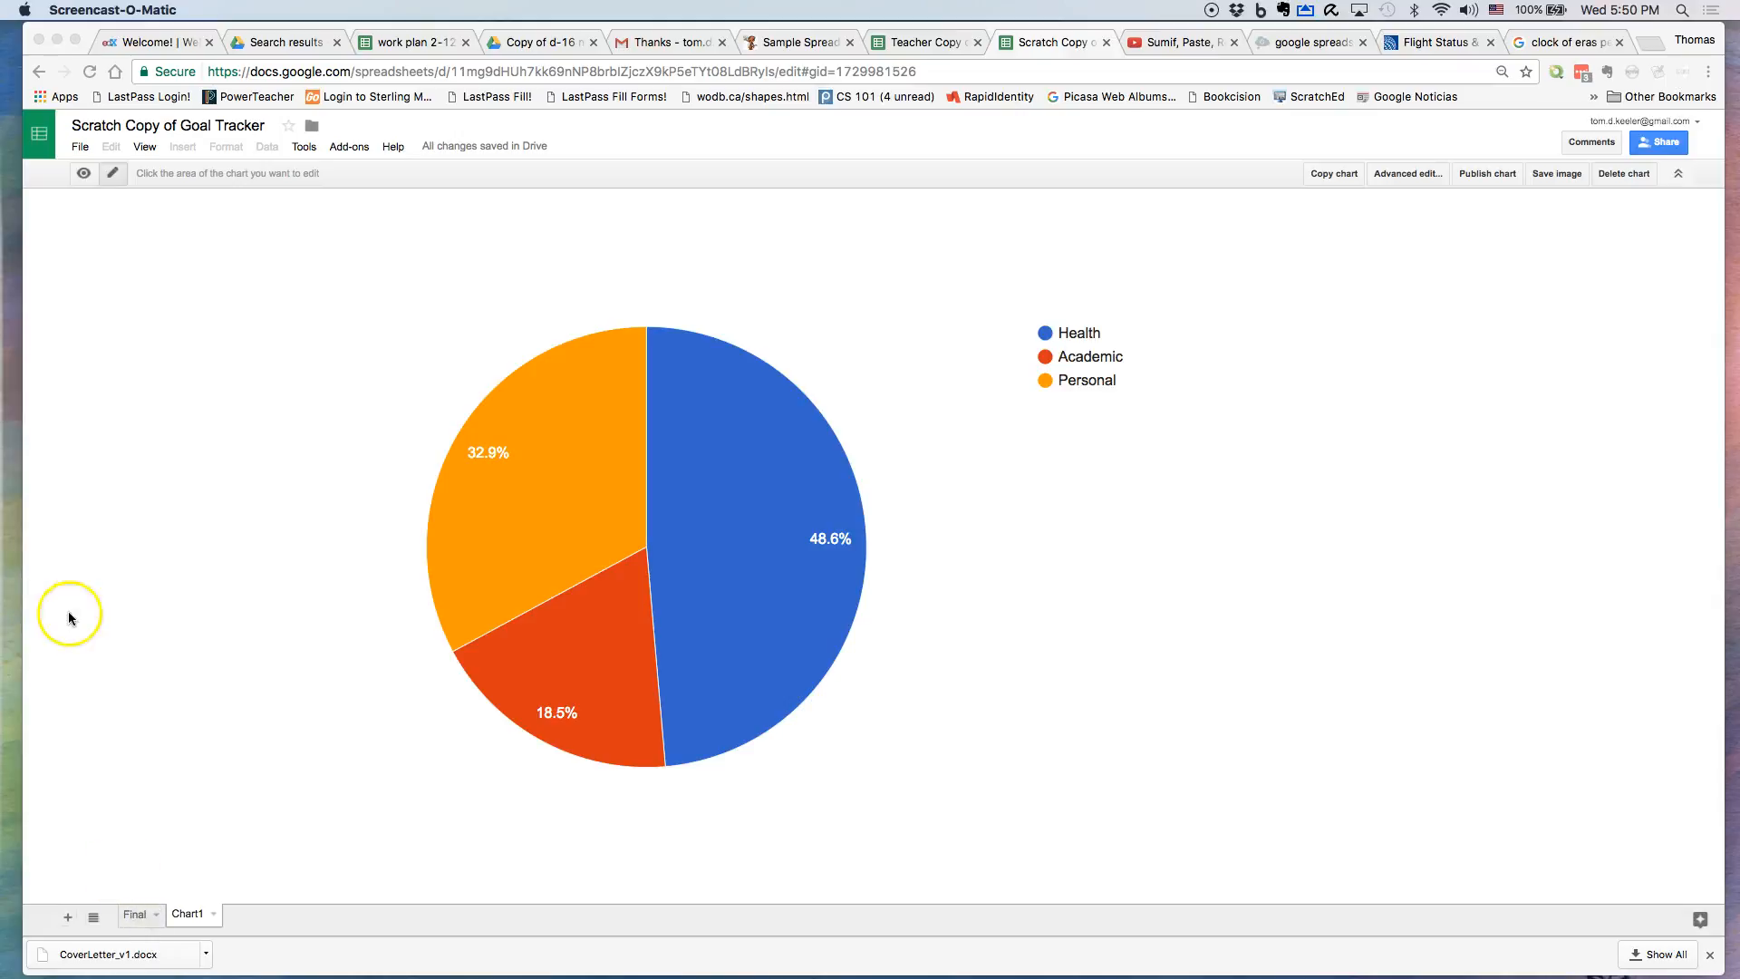
click(134, 913)
click(210, 915)
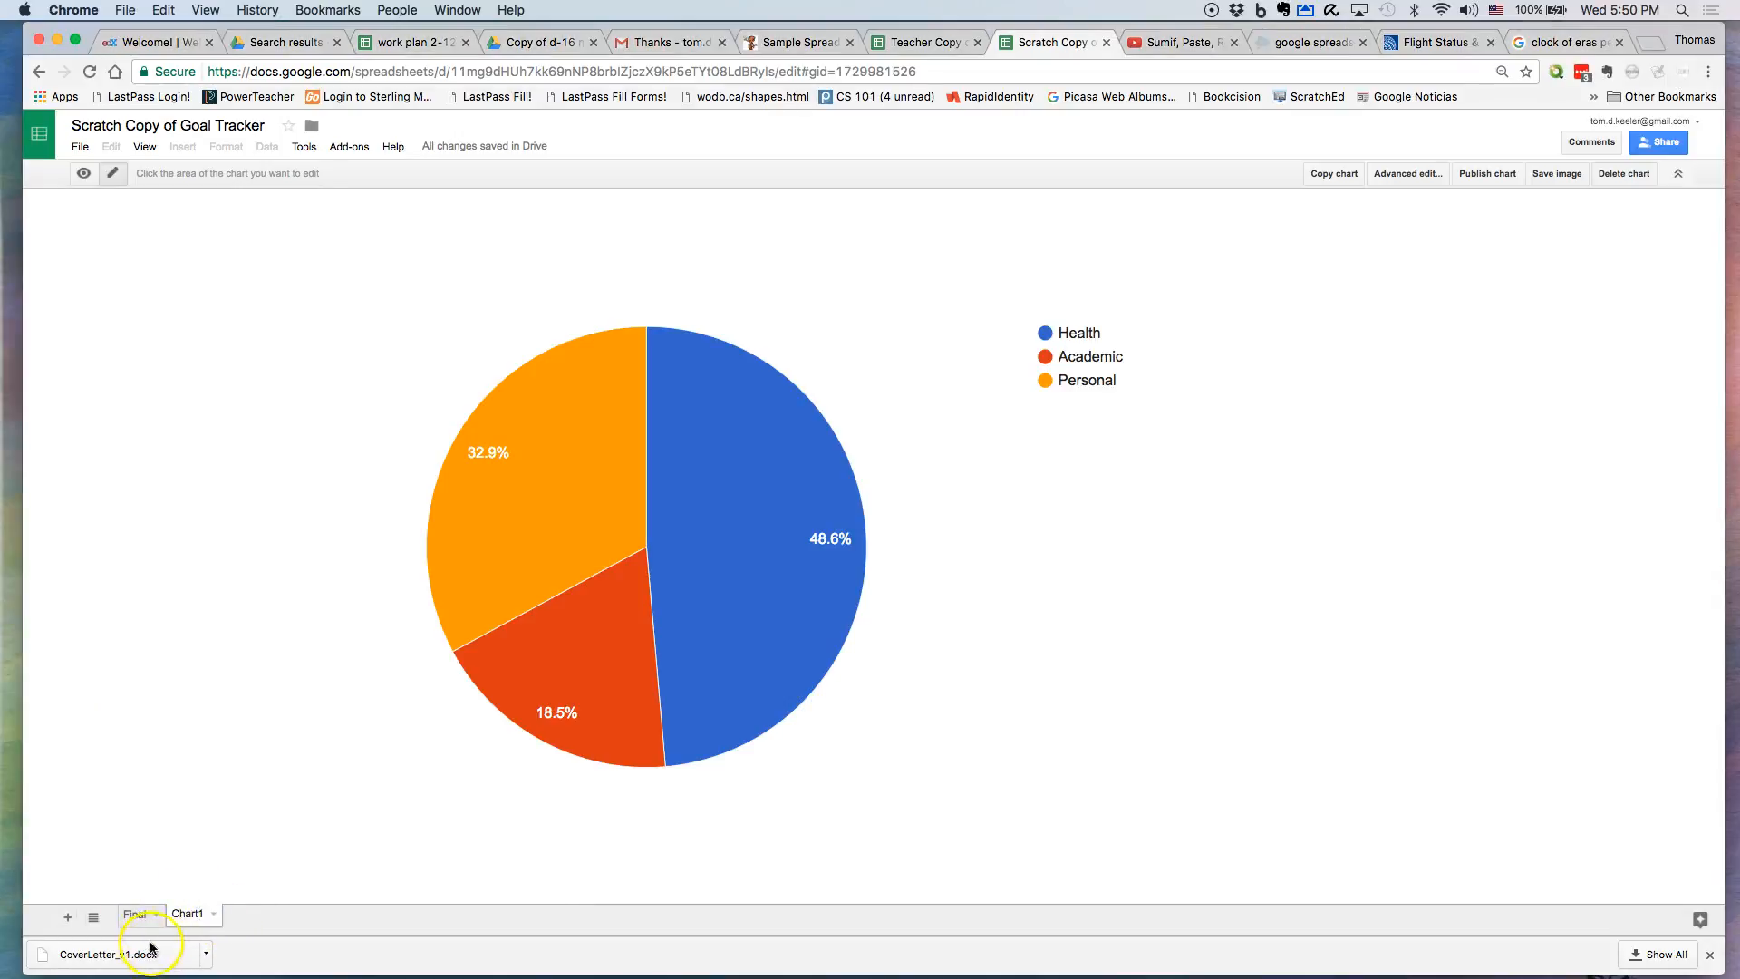
click(138, 914)
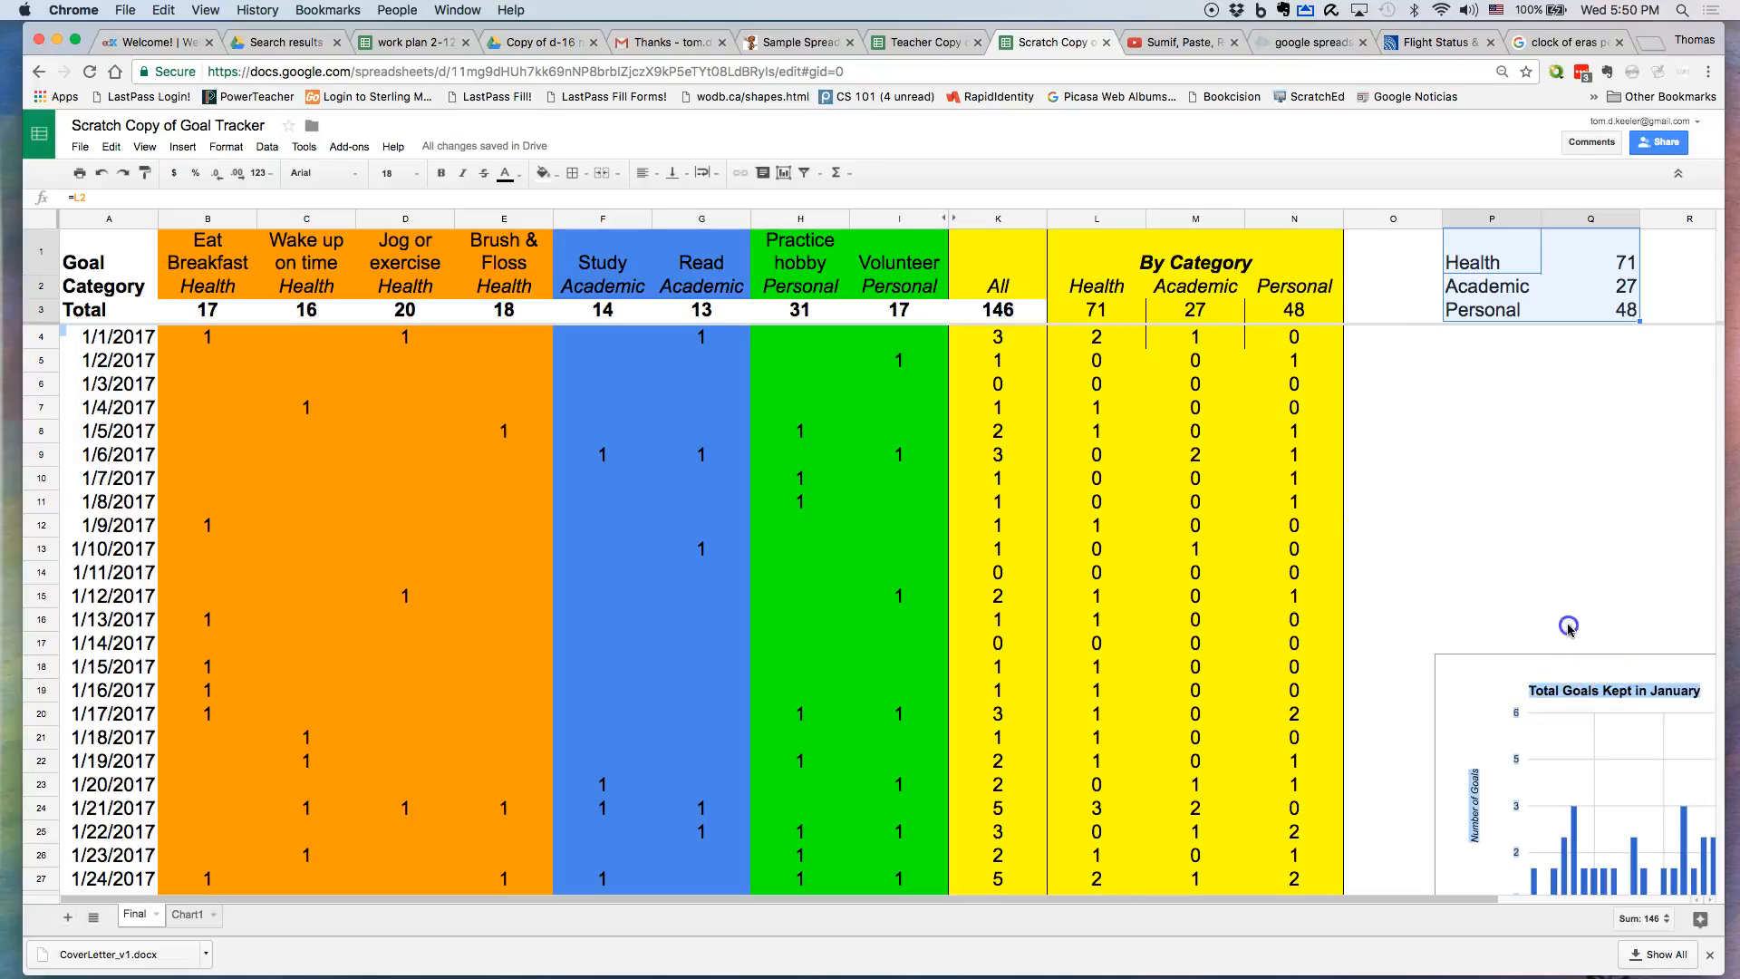
click(1656, 657)
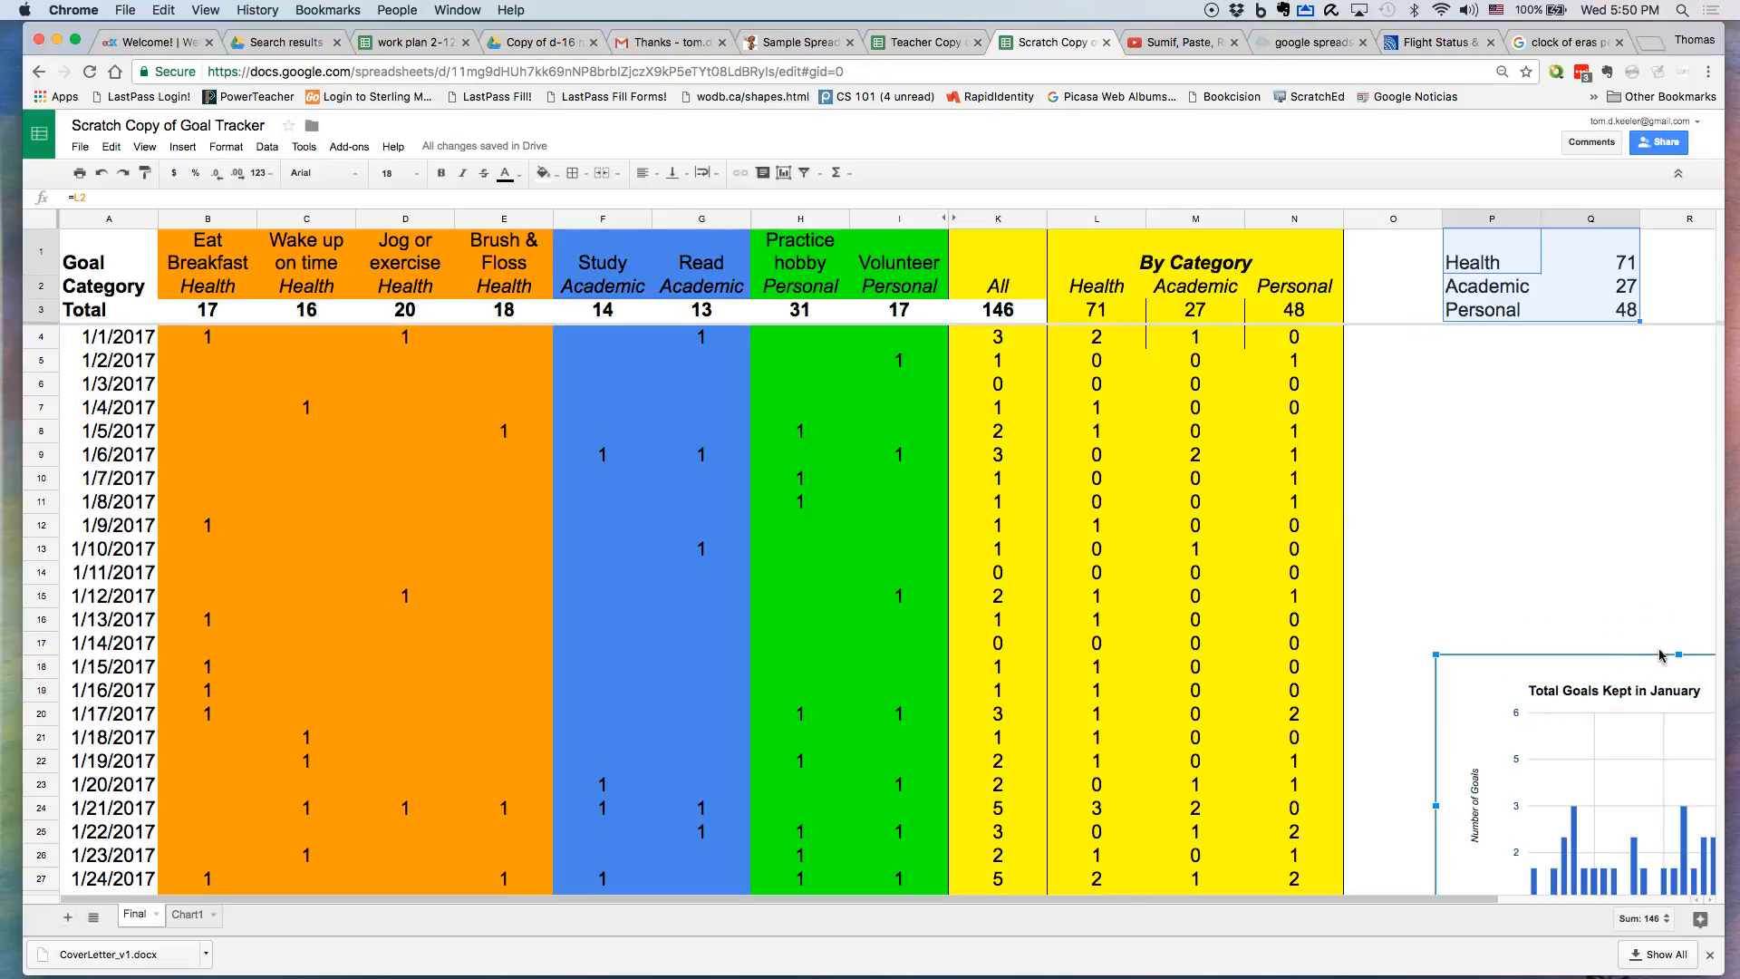
drag(1679, 653, 1532, 584)
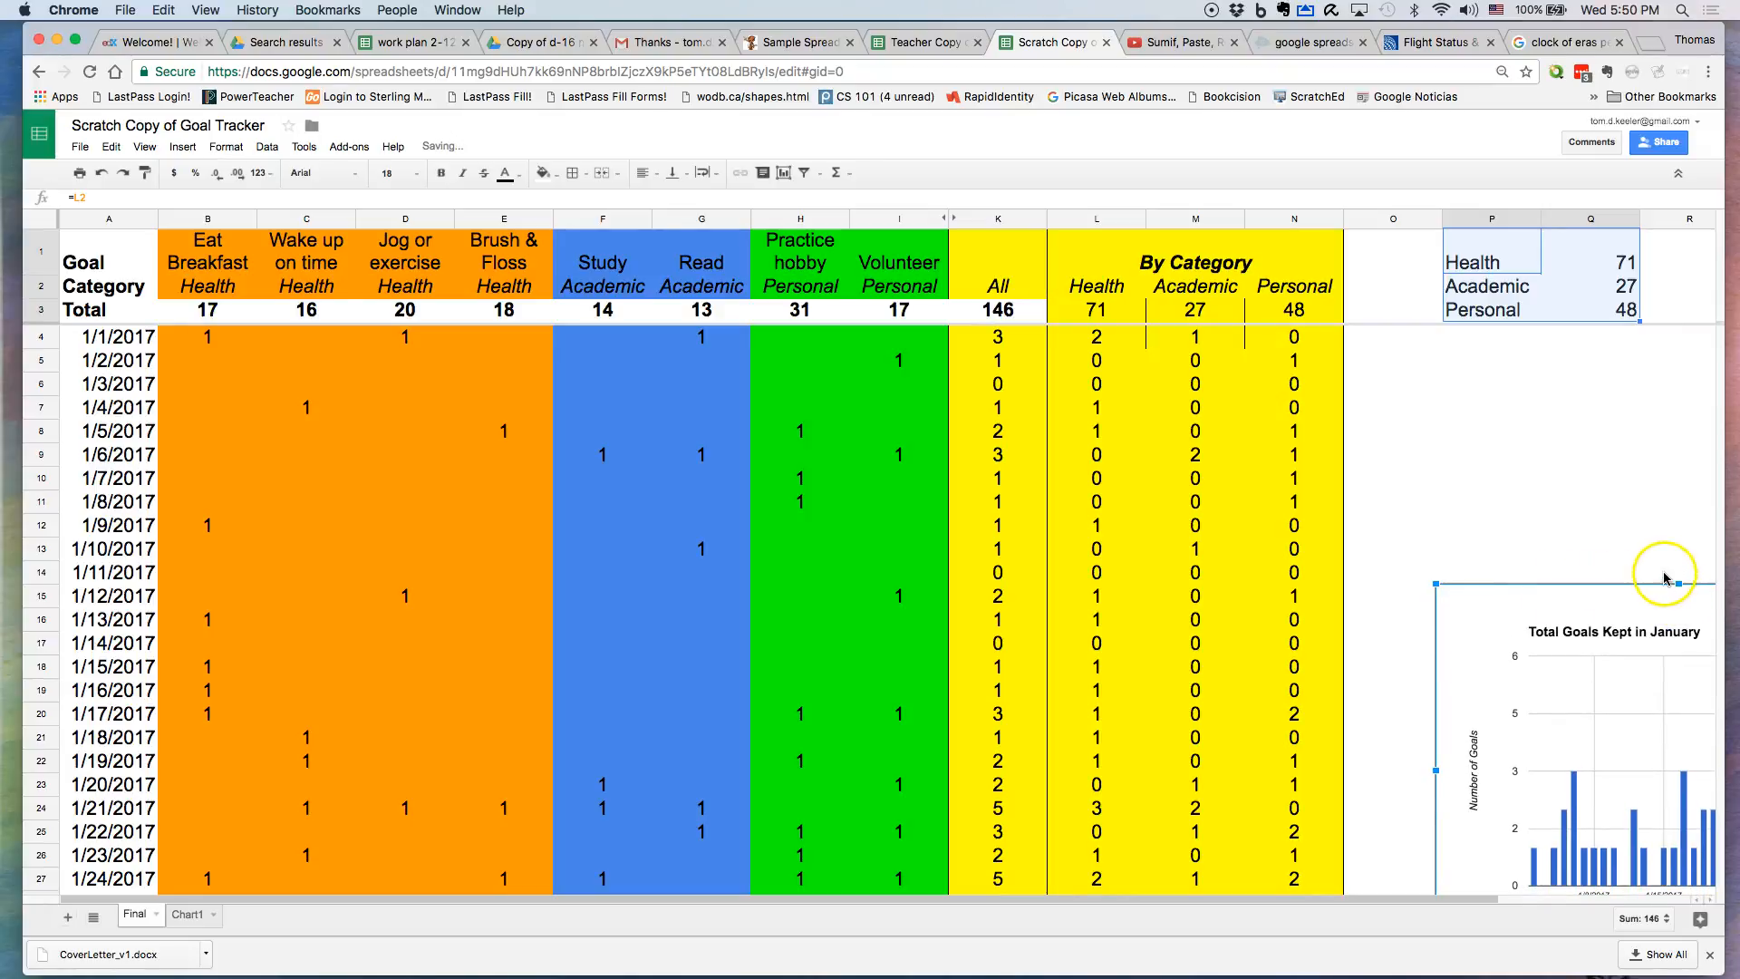
drag(1680, 585, 1424, 533)
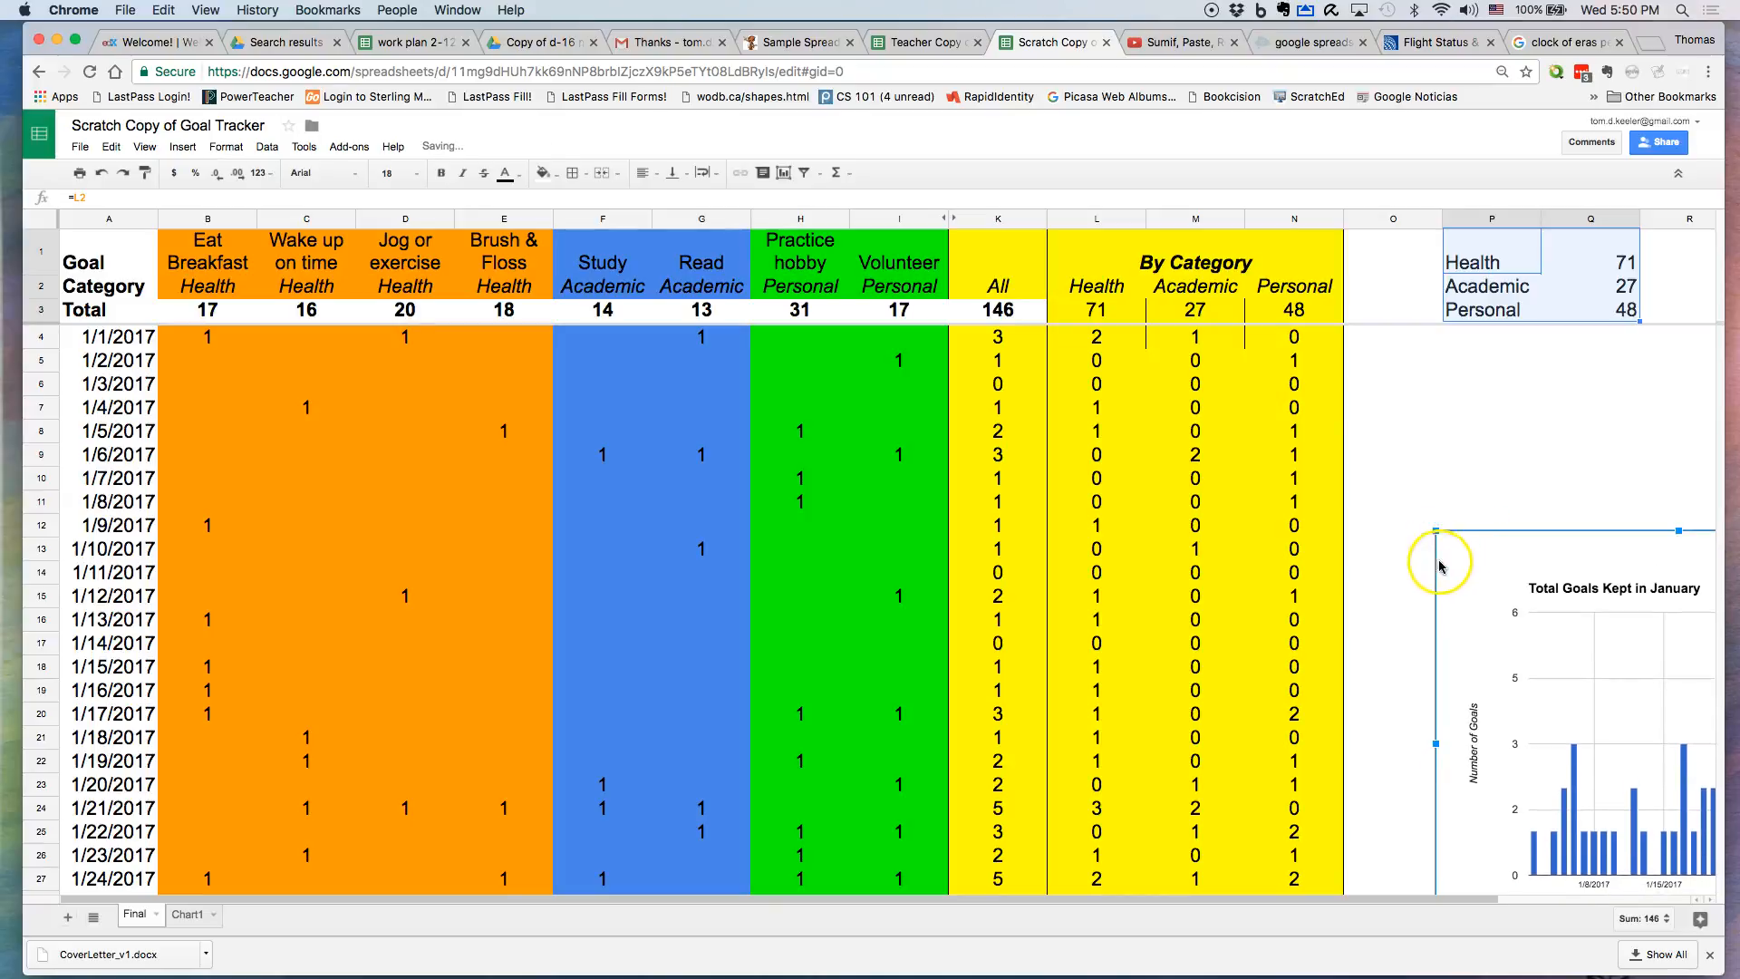
drag(1484, 527, 1369, 506)
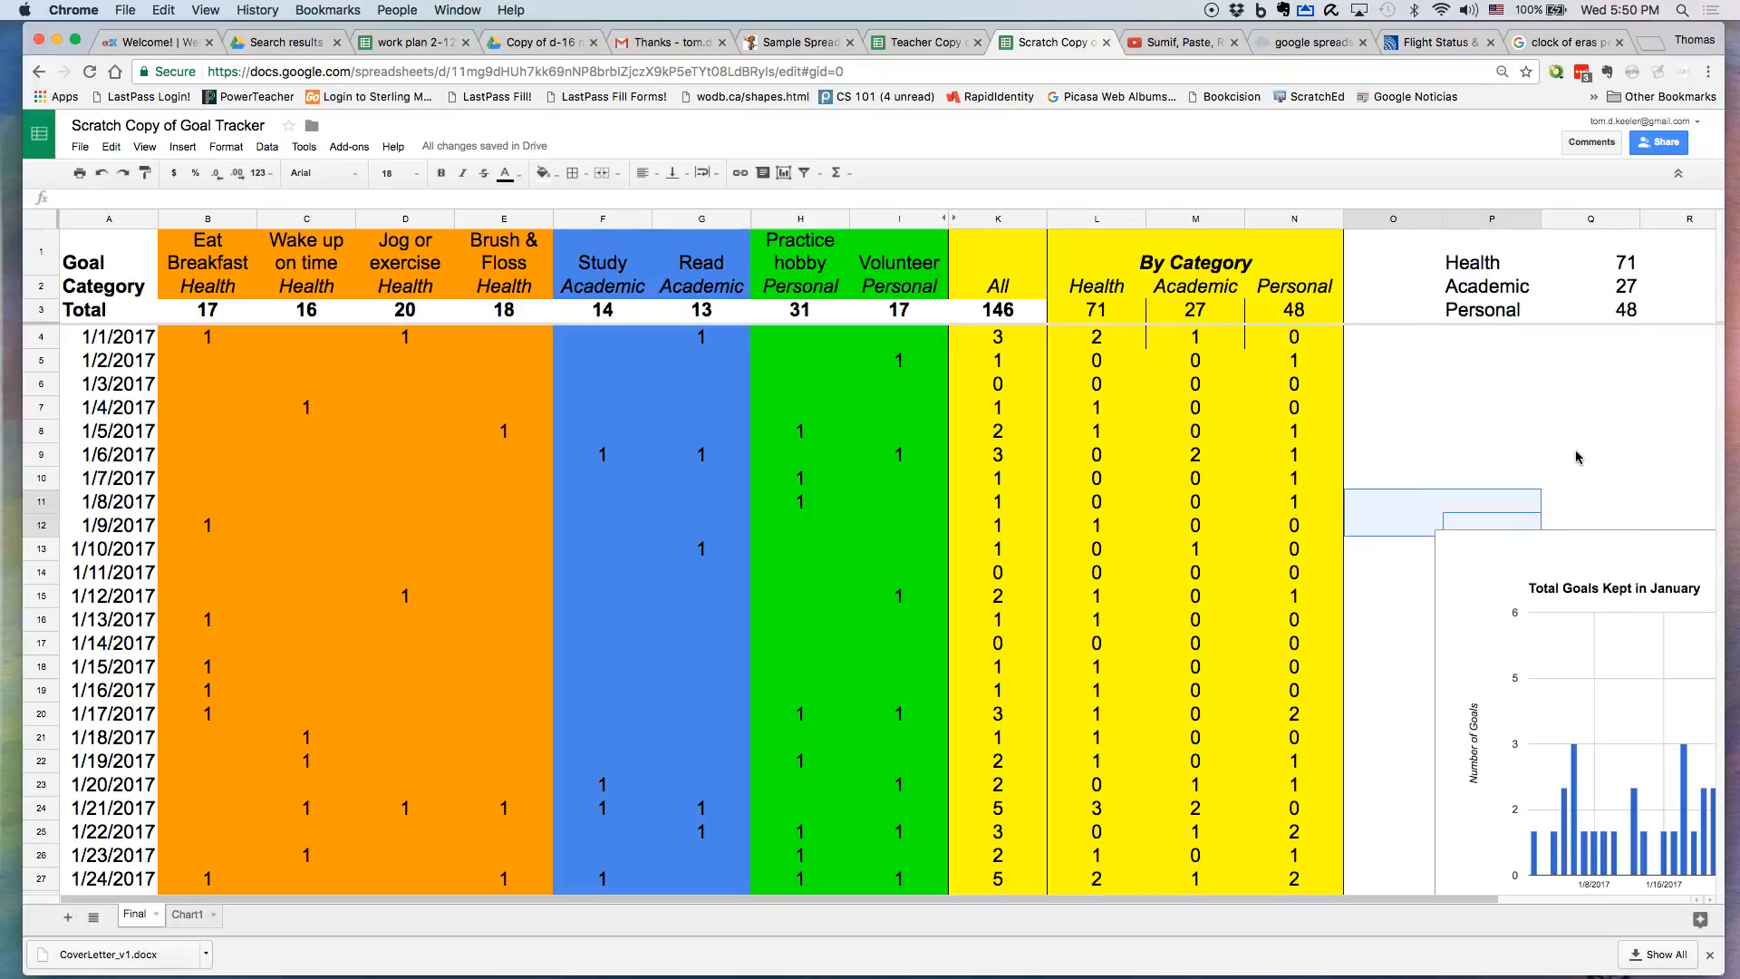
Move the Total Goals Kept in January chart beside the table so its upper-left corner sits at about O10.
click(1663, 551)
drag(1697, 535, 1252, 413)
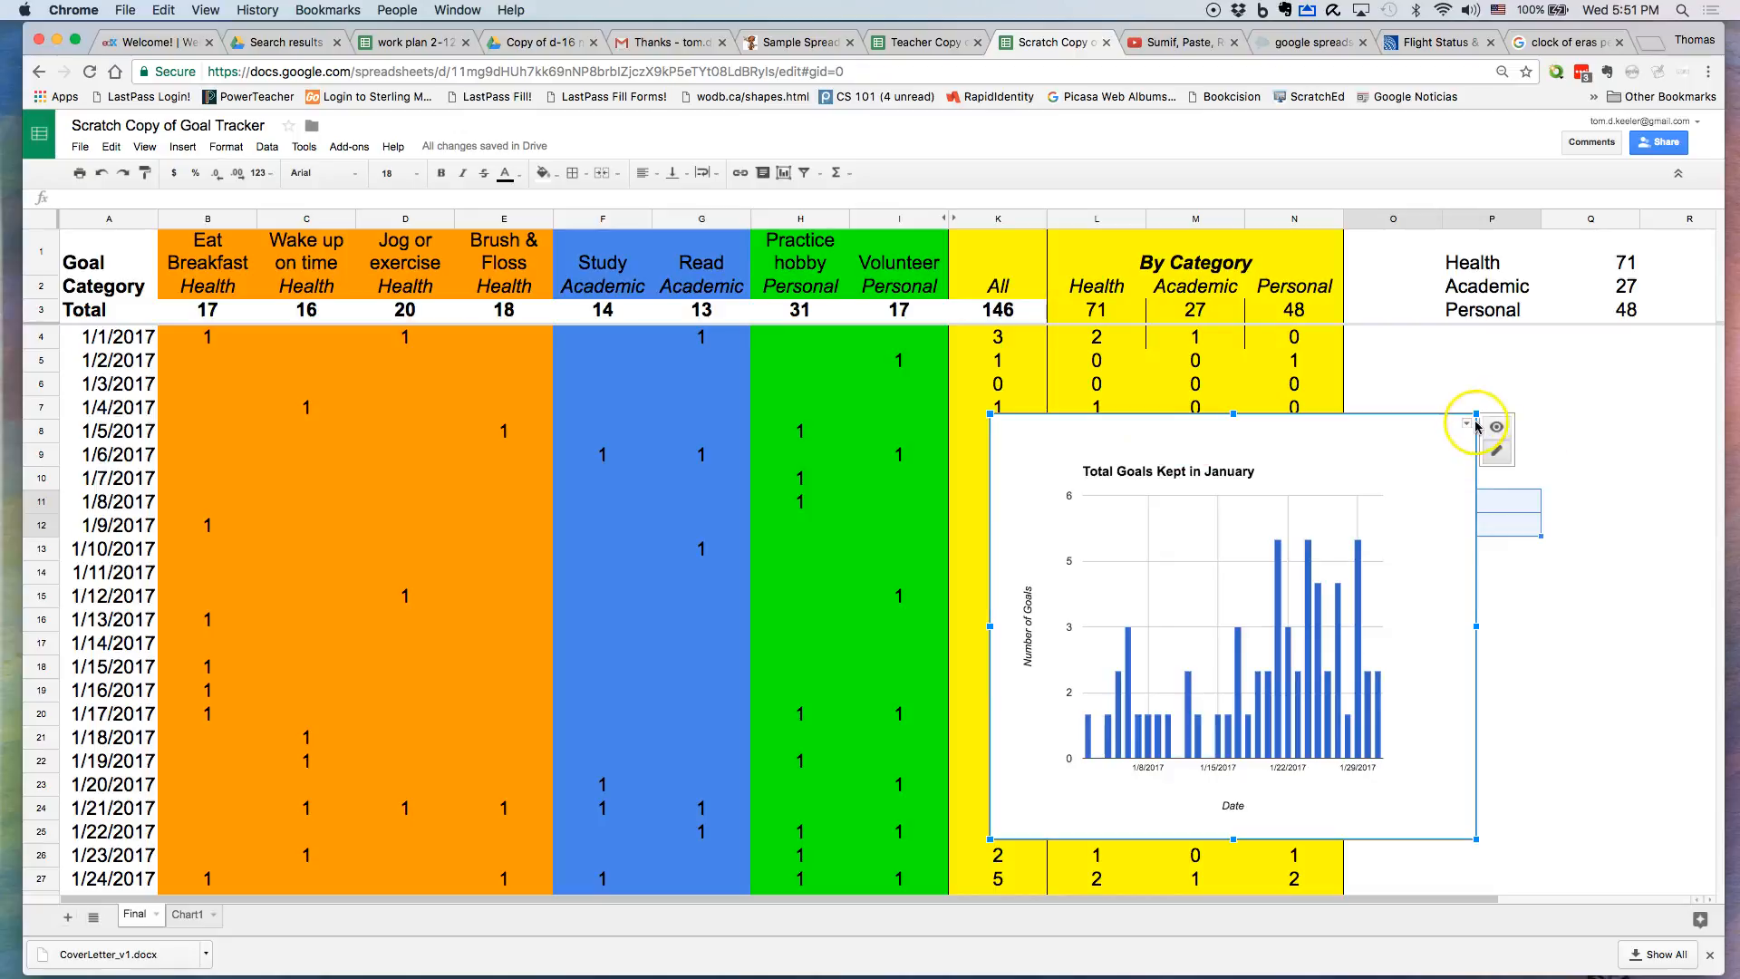
drag(1305, 449, 1656, 517)
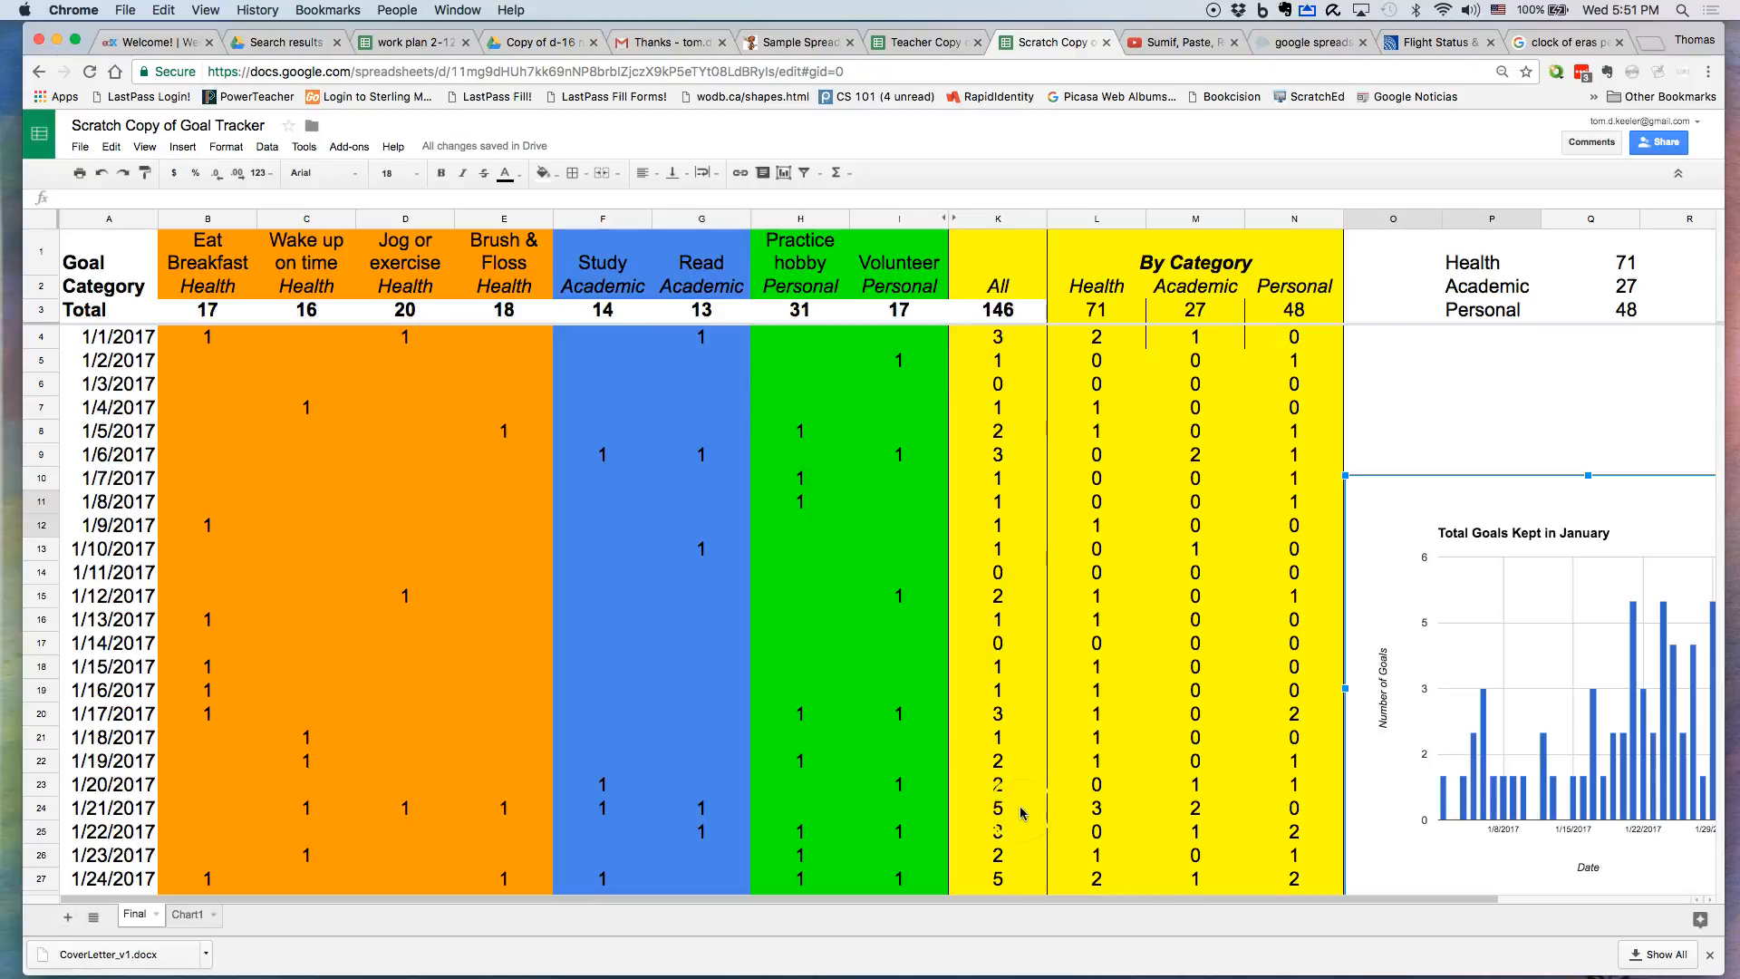
Start a new chart from the January dates in A4:A34 and add K4:K34 as a second data range.
click(124, 338)
drag(124, 338, 150, 510)
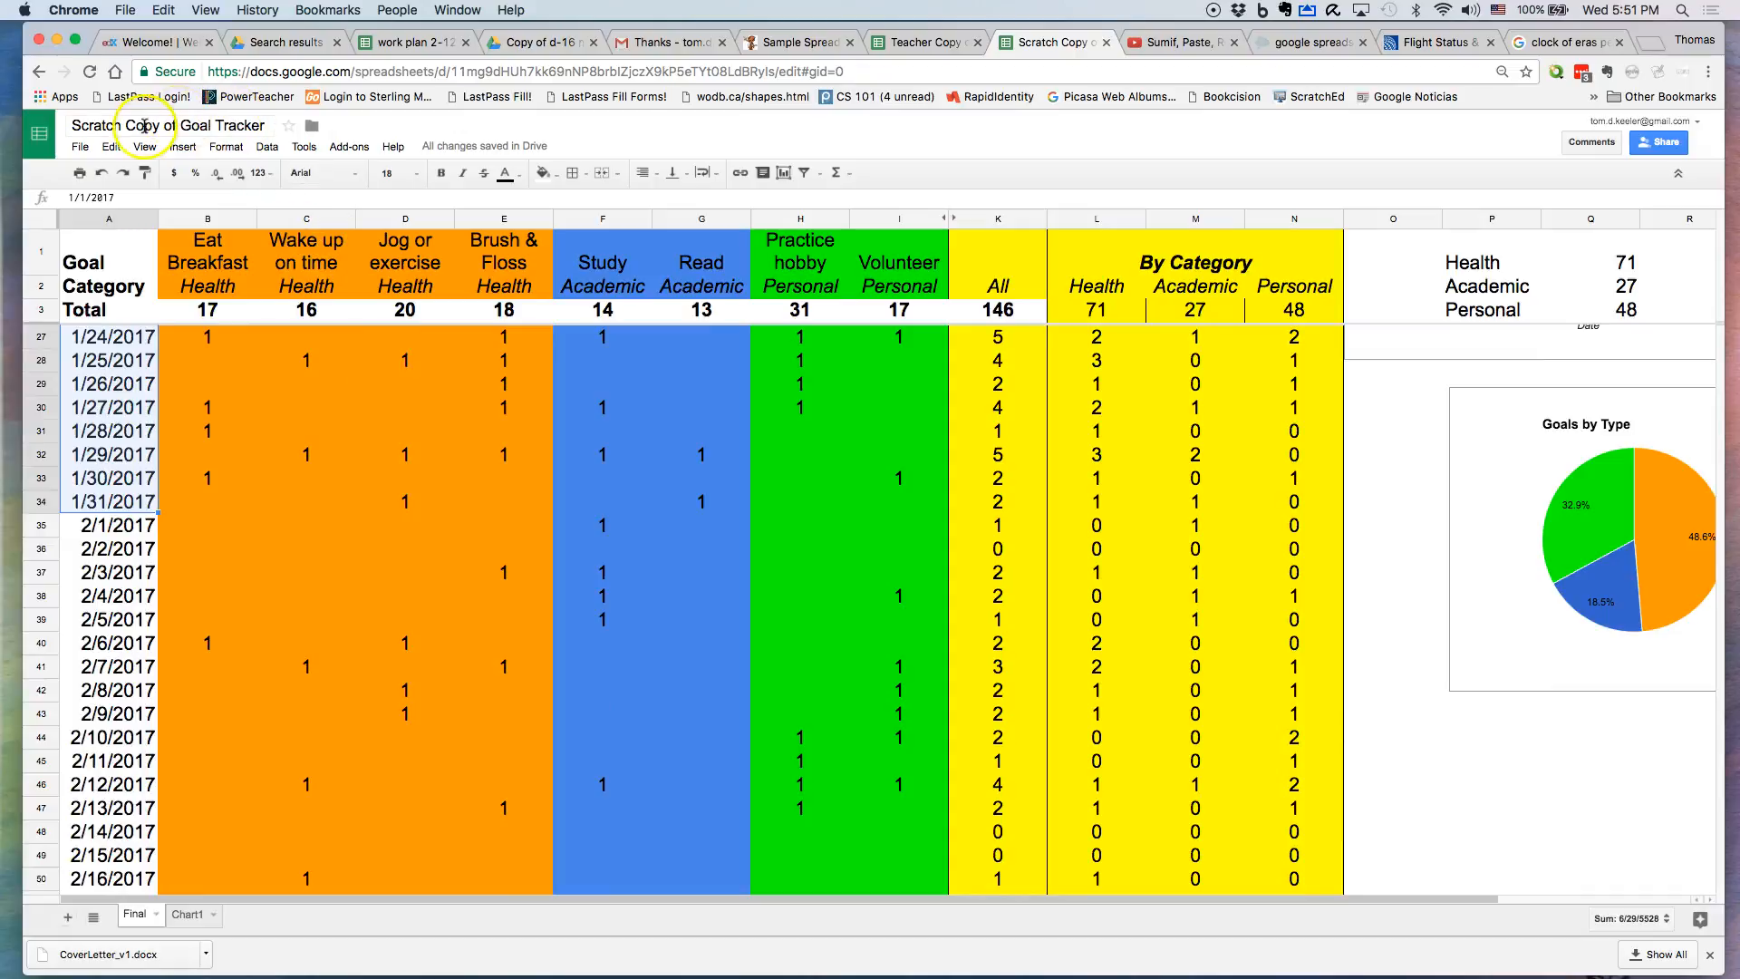
click(180, 146)
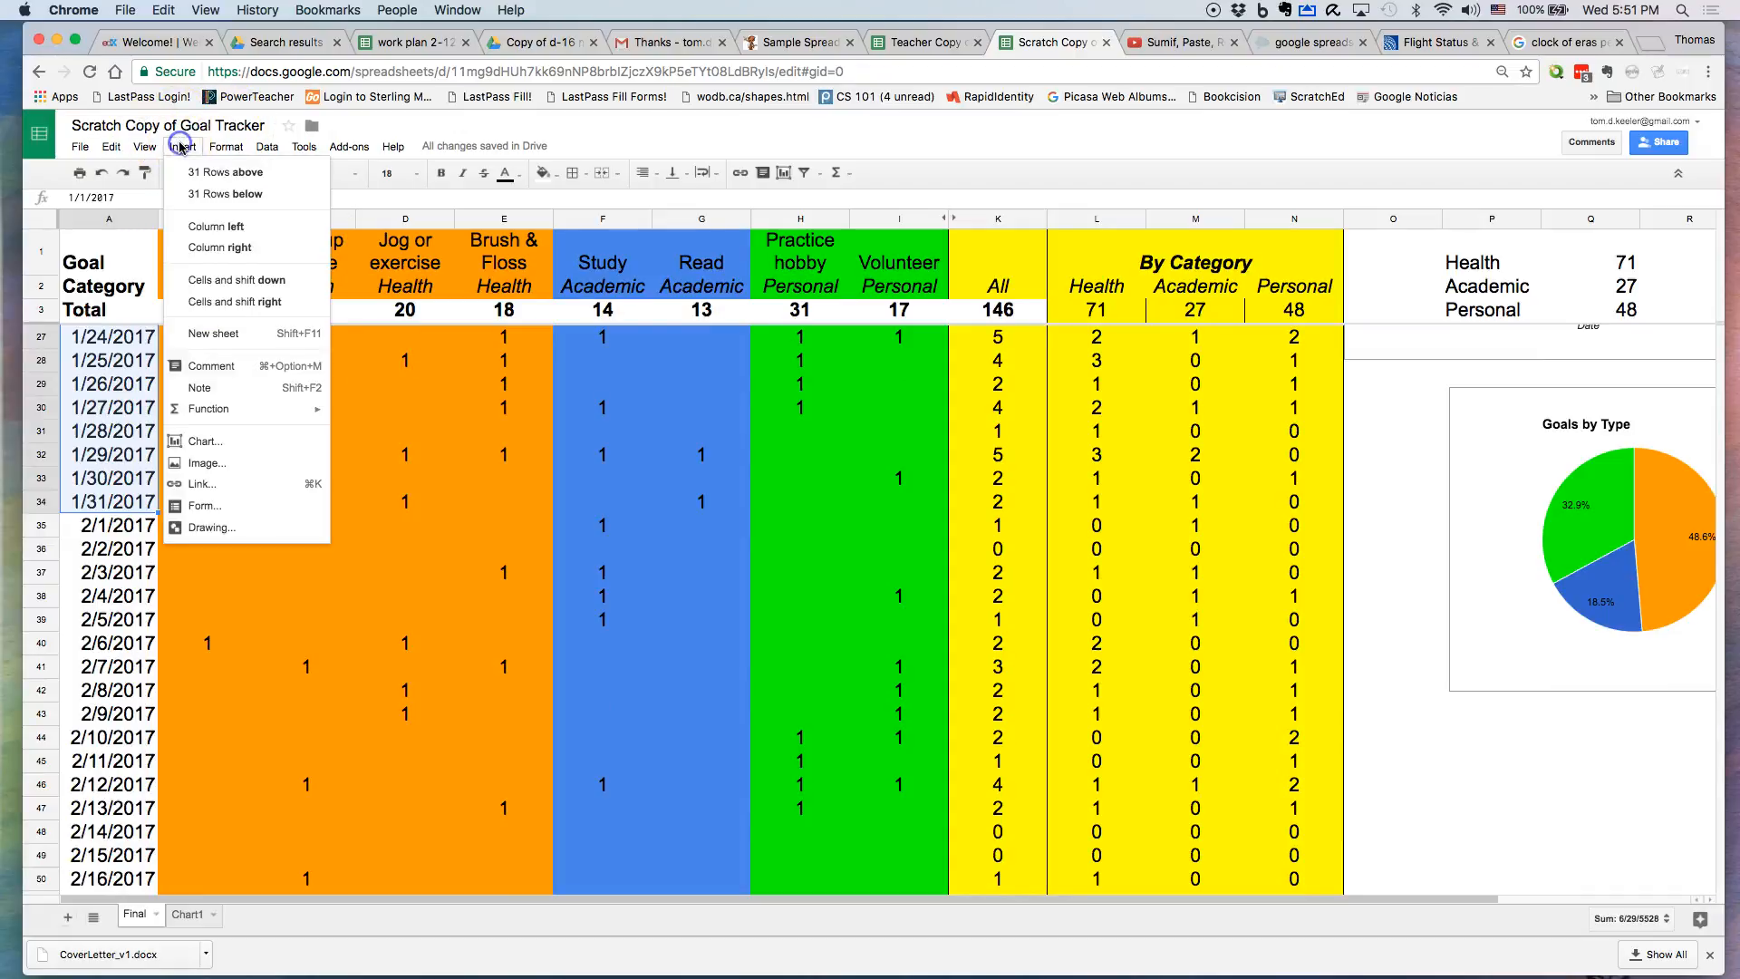
click(214, 440)
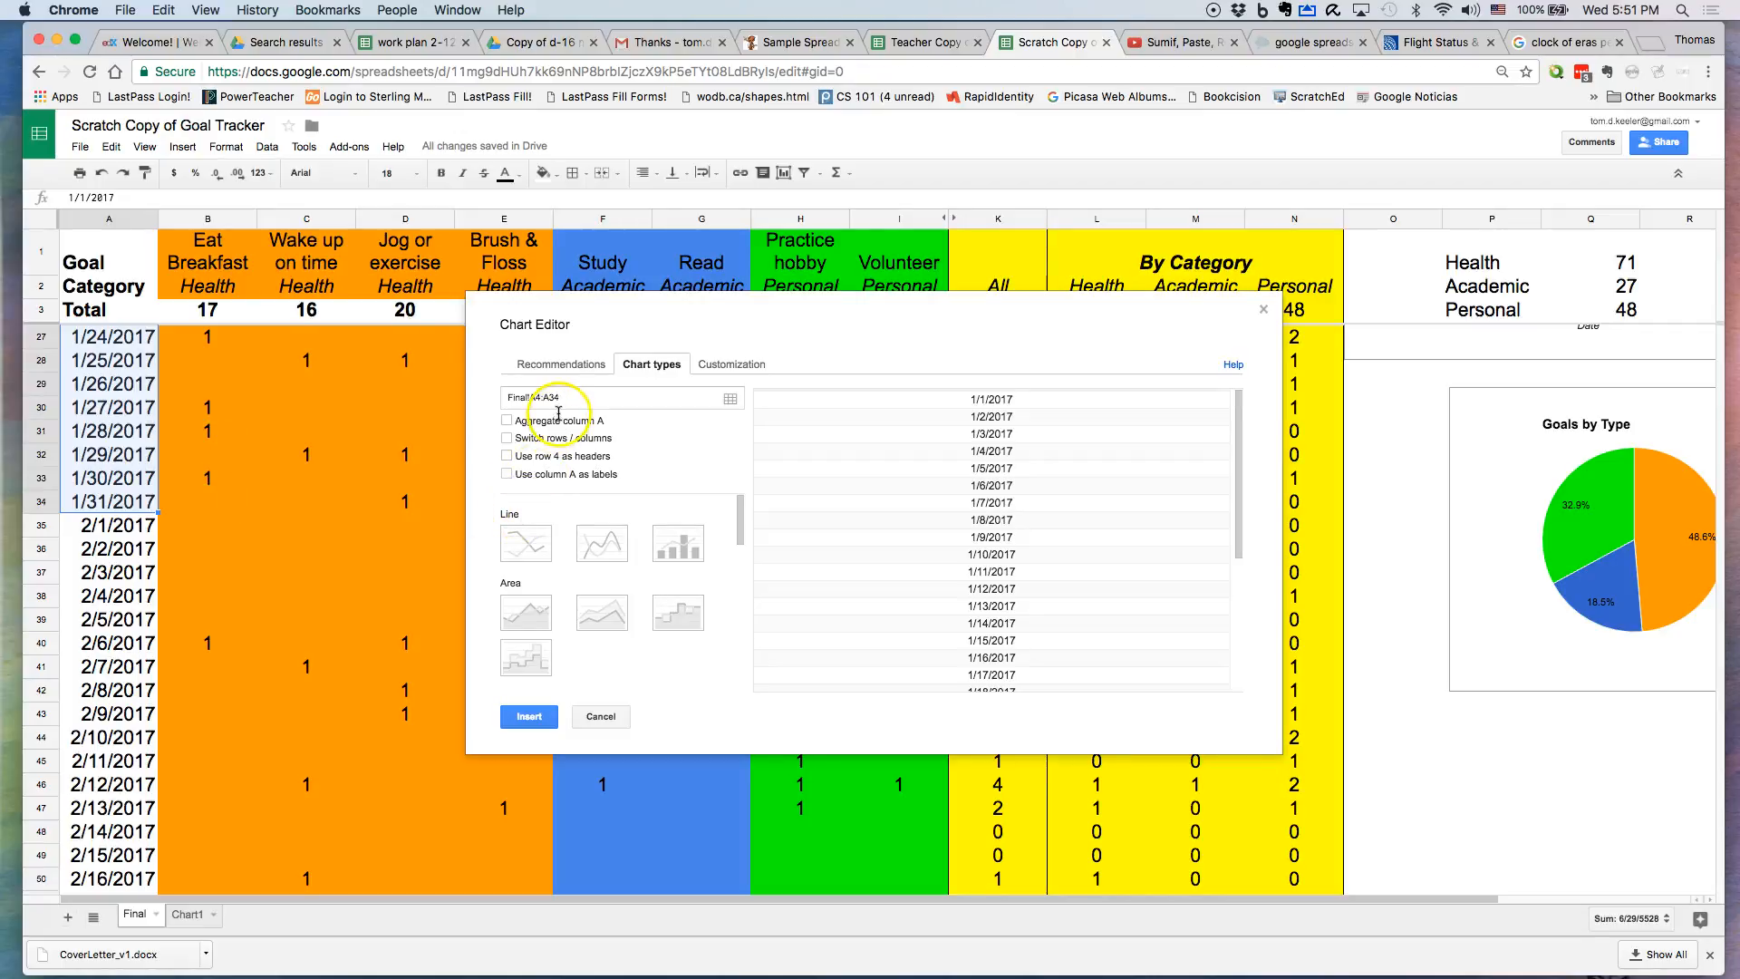
click(731, 401)
click(508, 408)
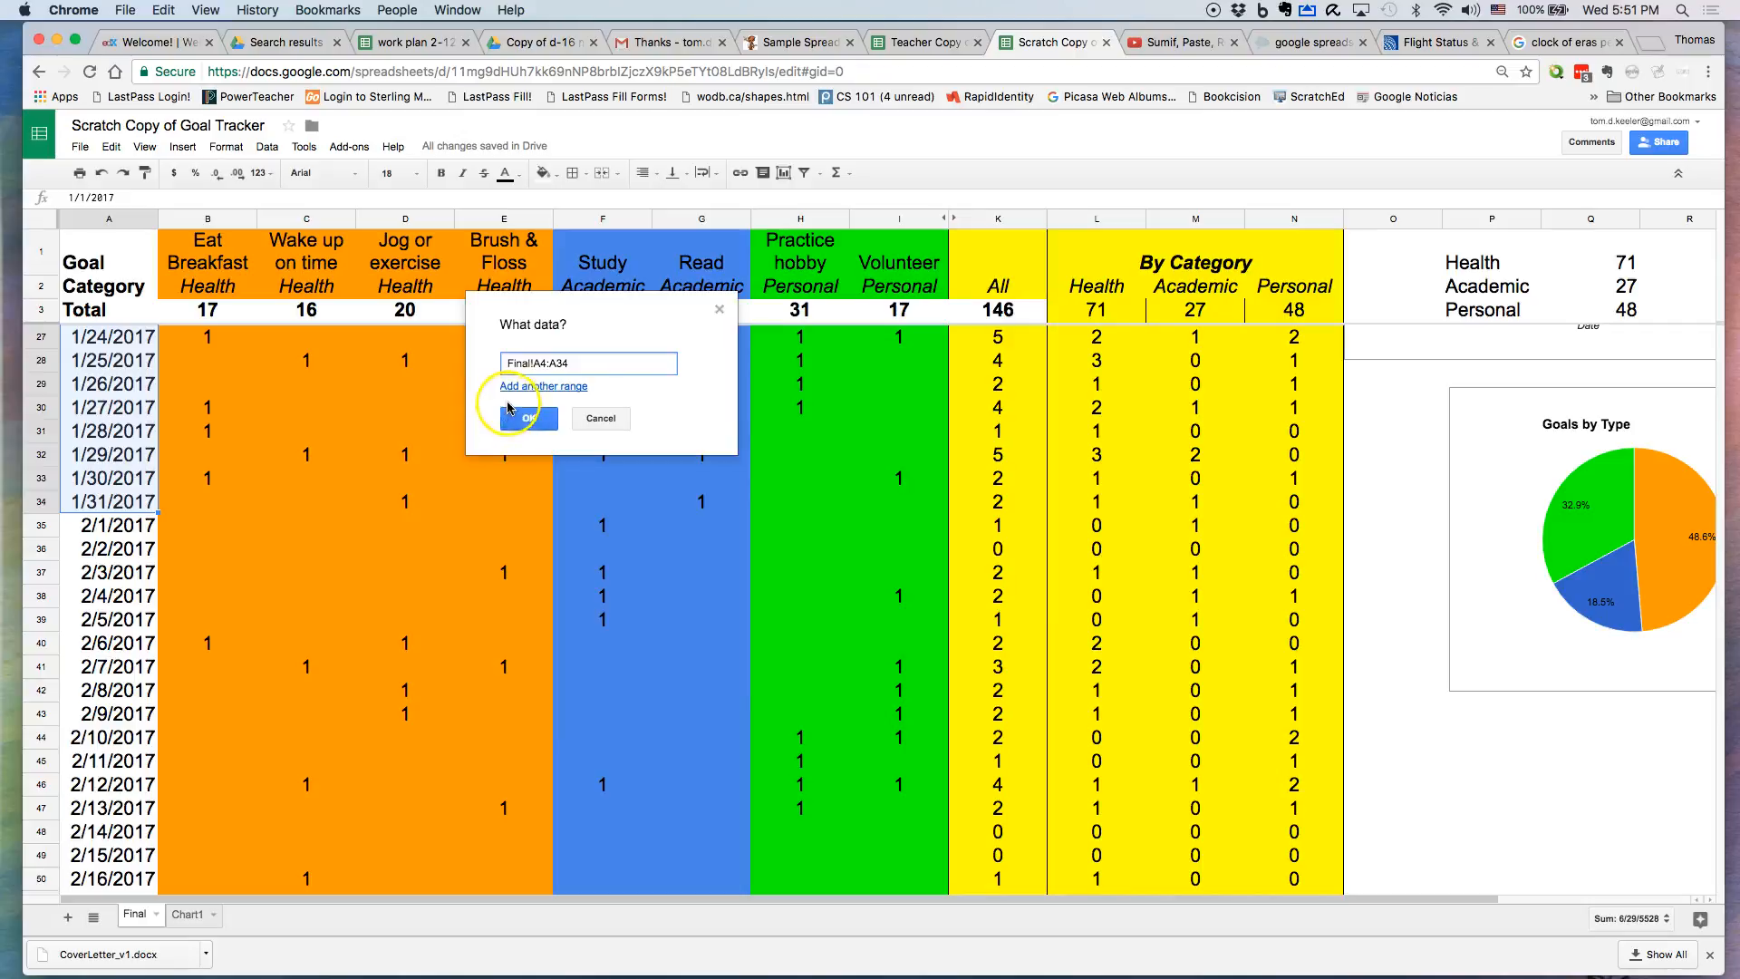
click(514, 386)
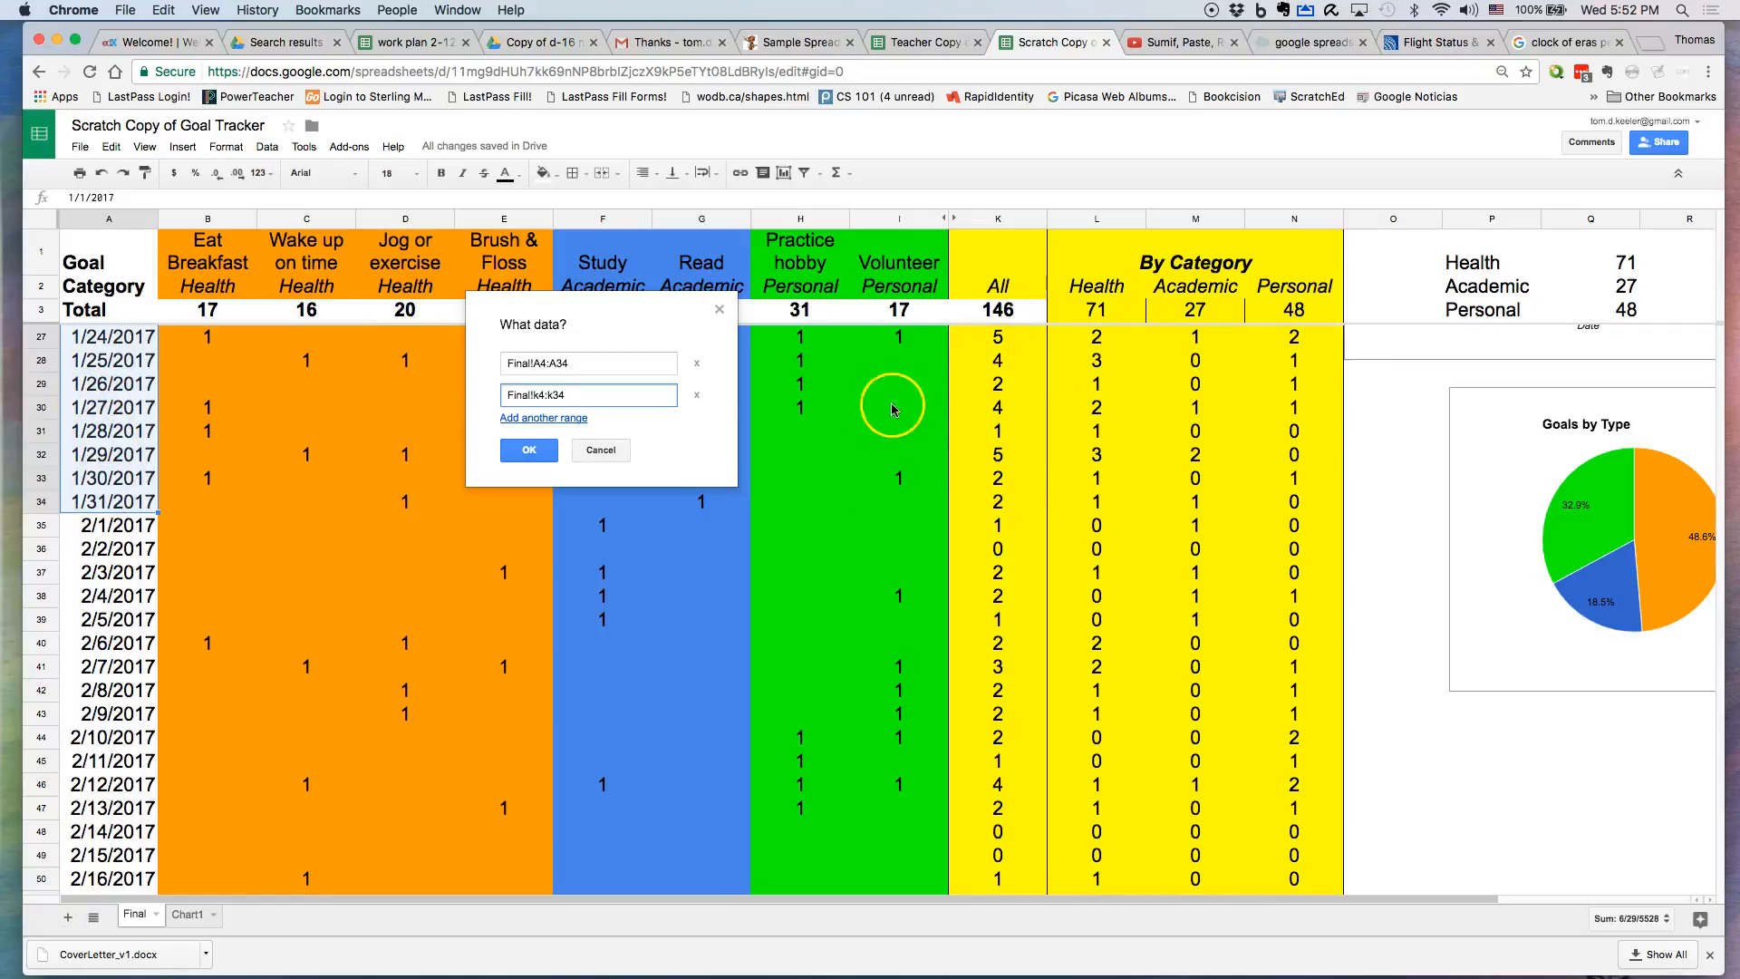
click(529, 453)
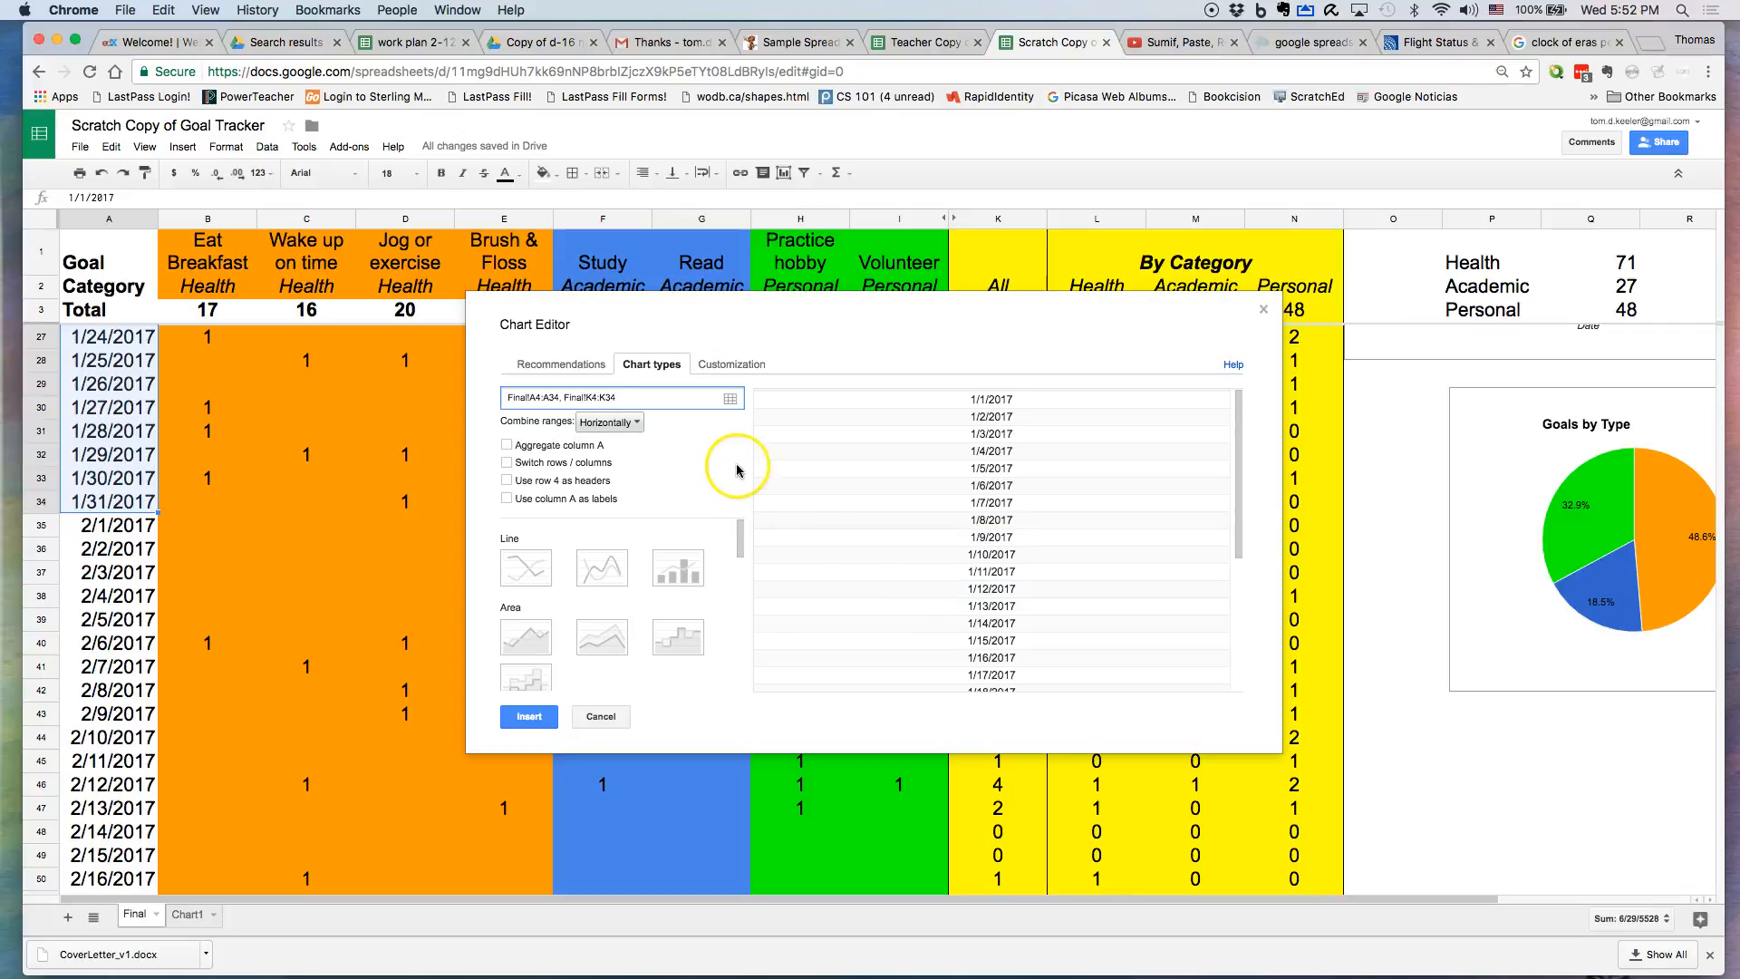
Try combining the chart's two ranges vertically and preview them as a column chart and a bar chart.
click(639, 428)
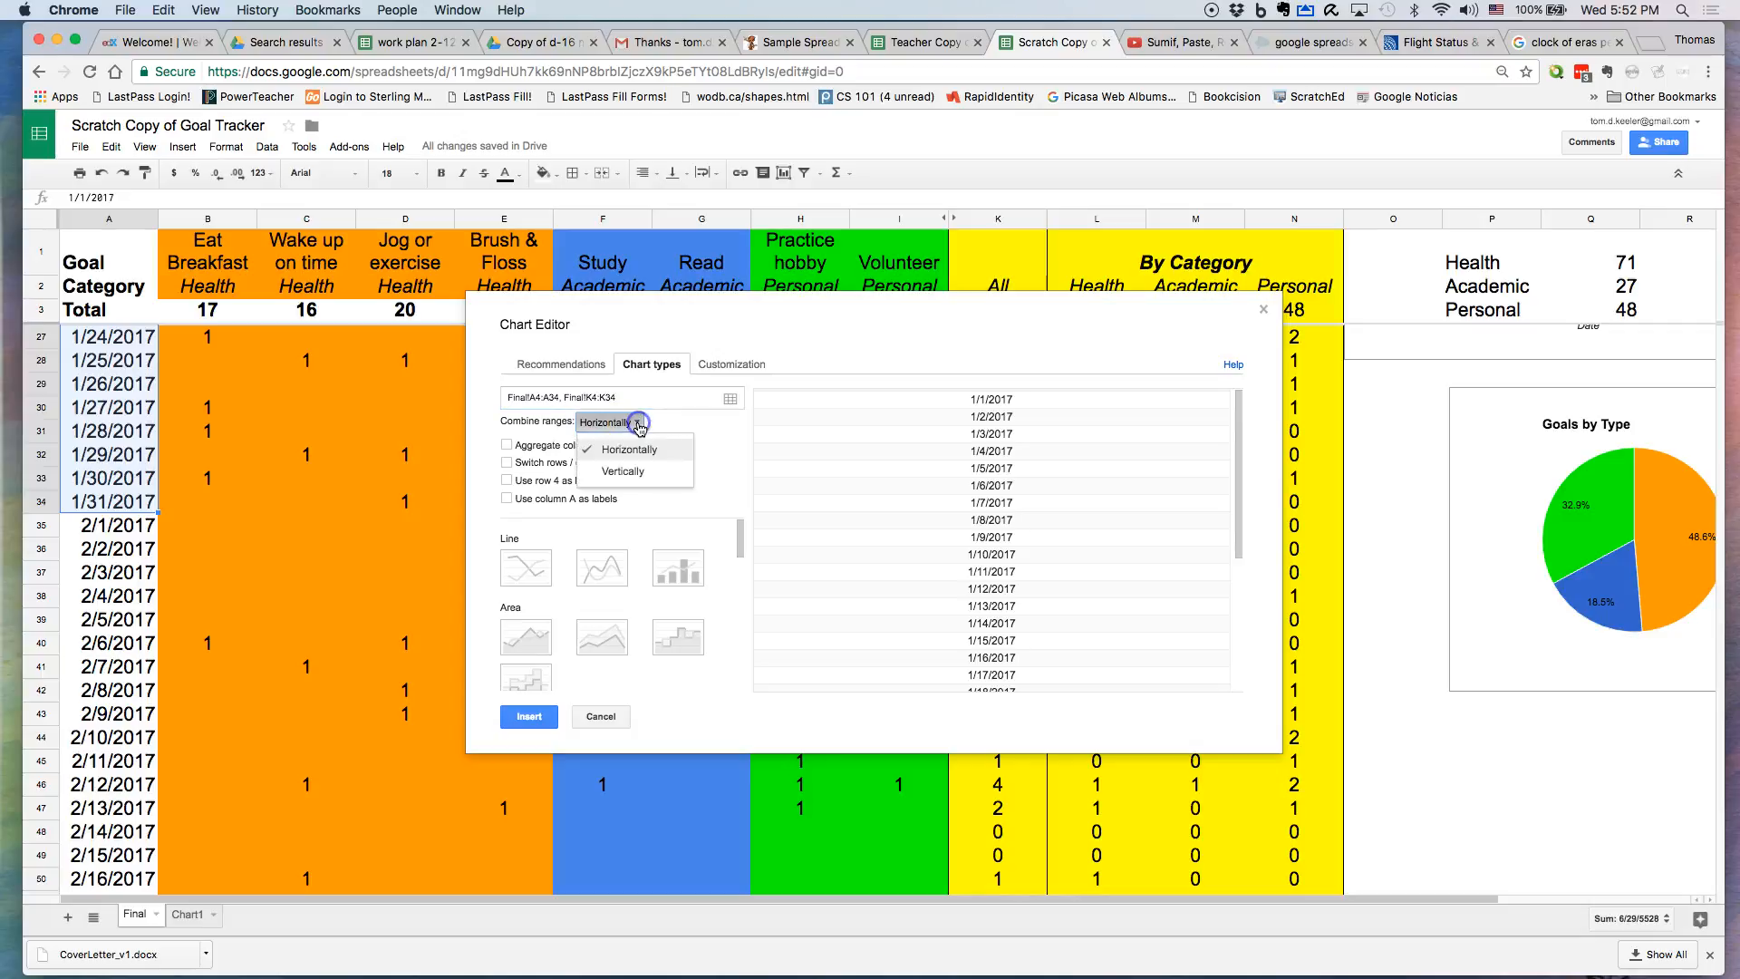
click(626, 472)
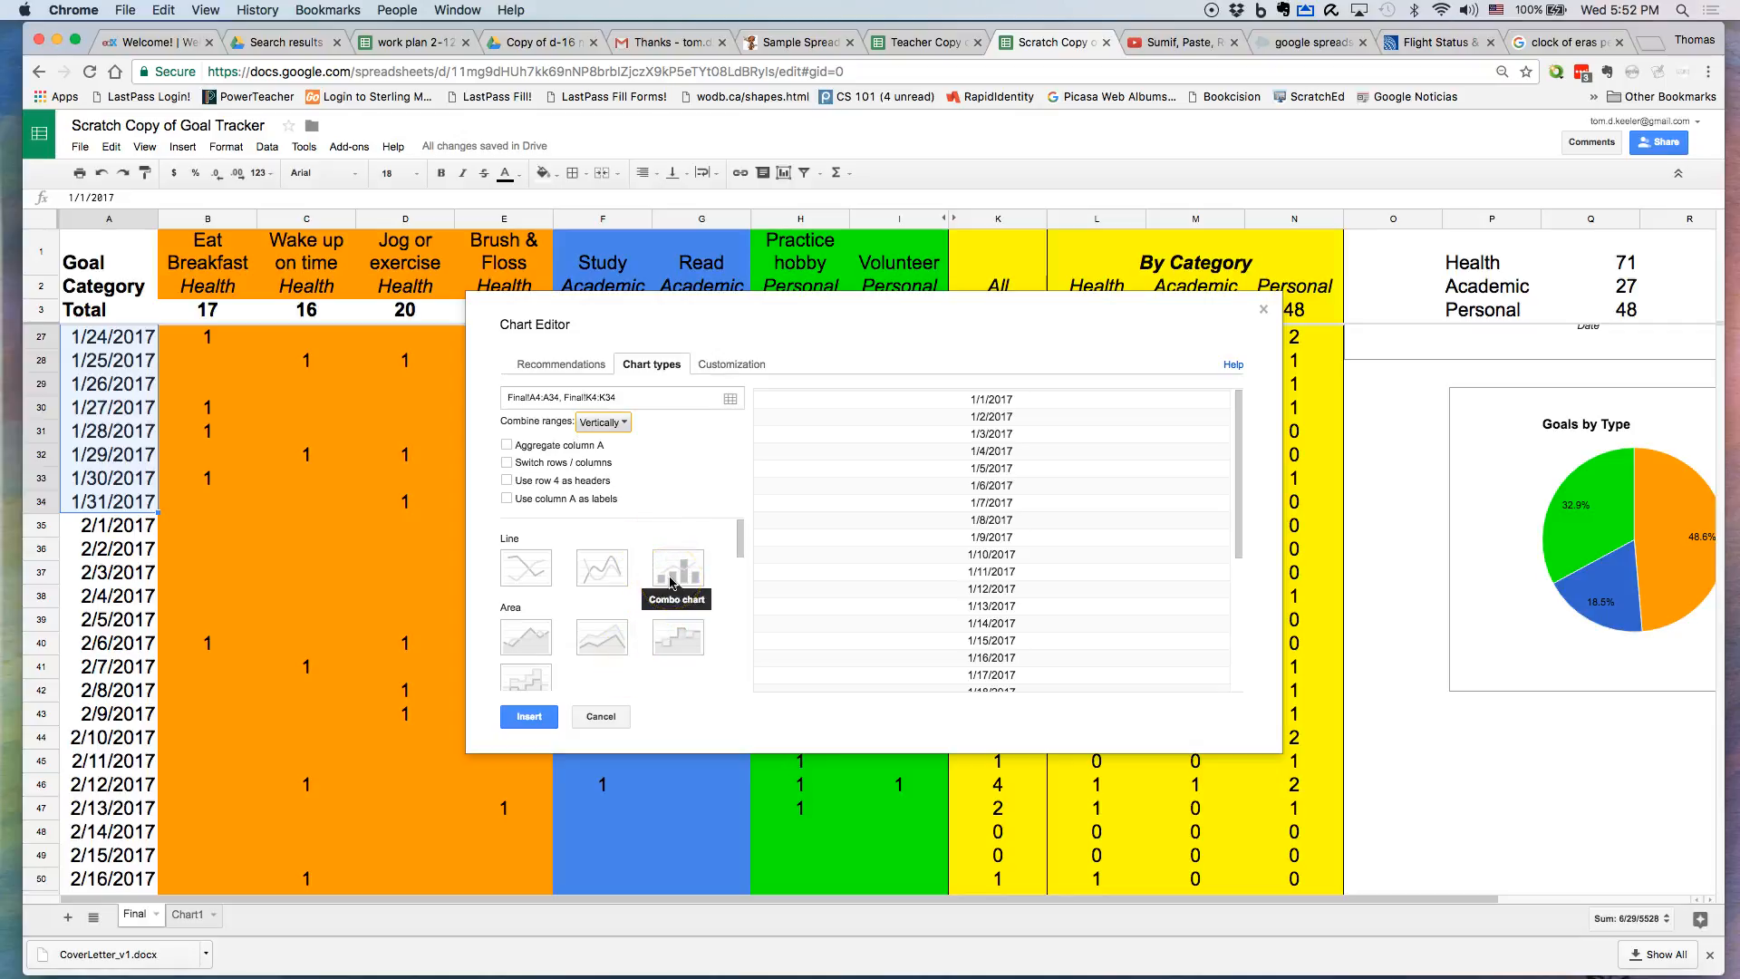
scroll(650, 656, down, 1)
scroll(649, 653, down, 3)
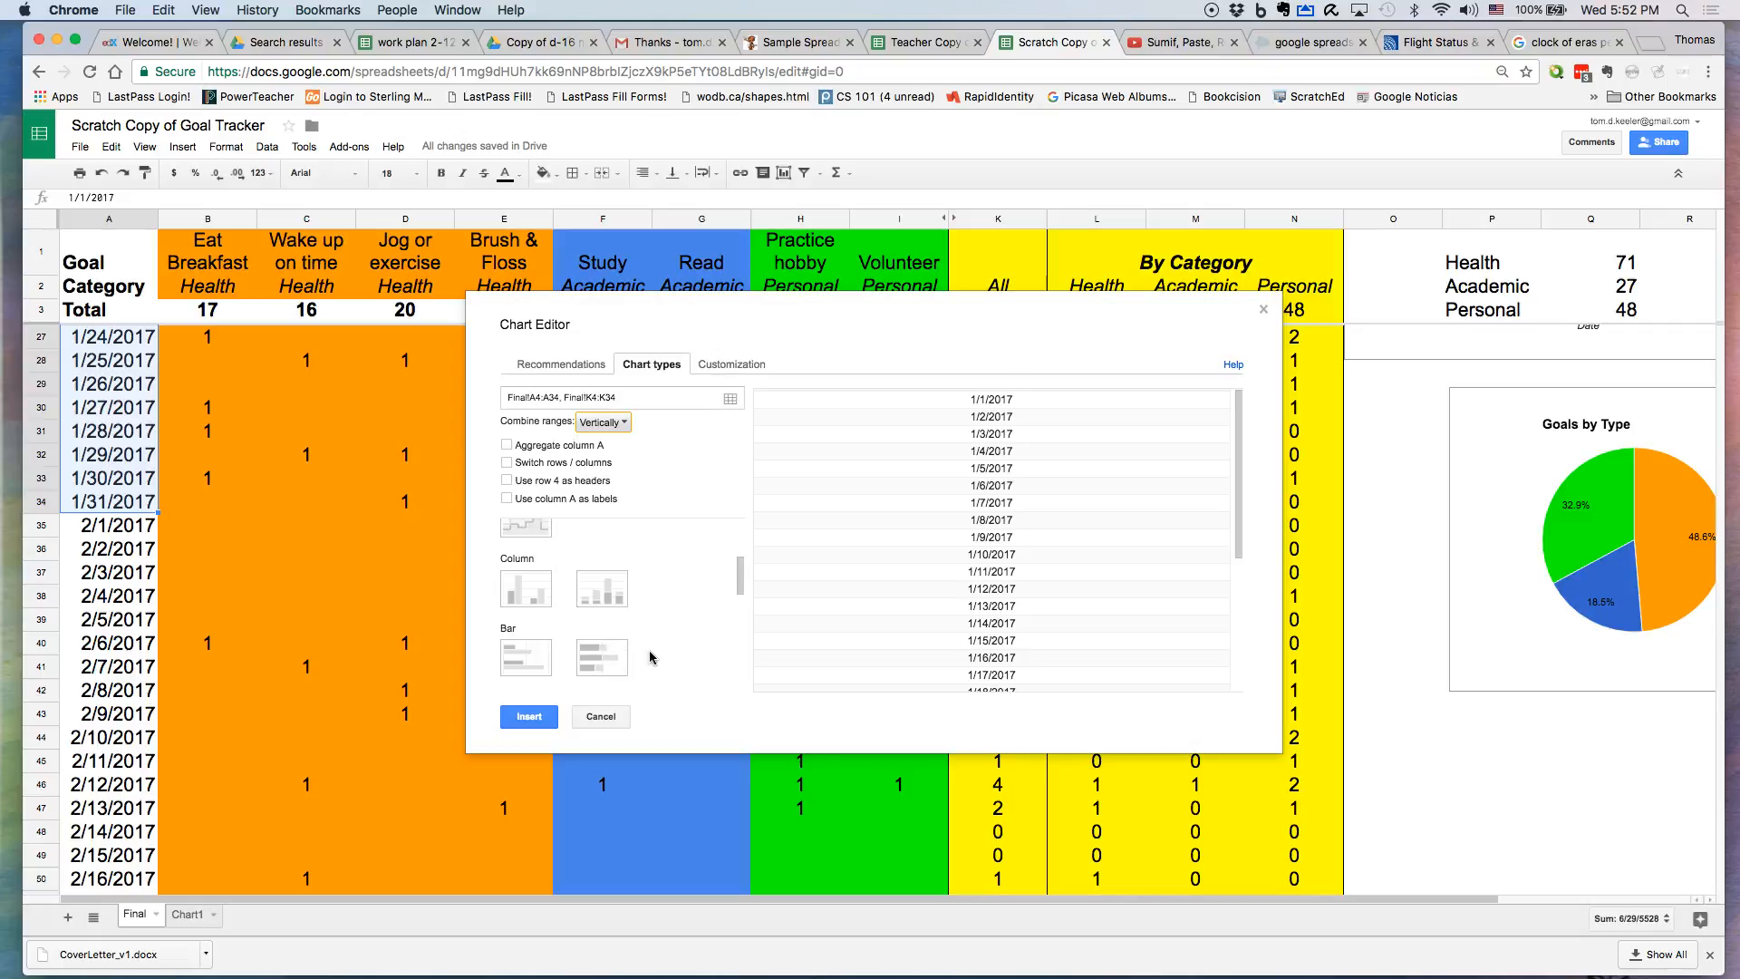
click(523, 590)
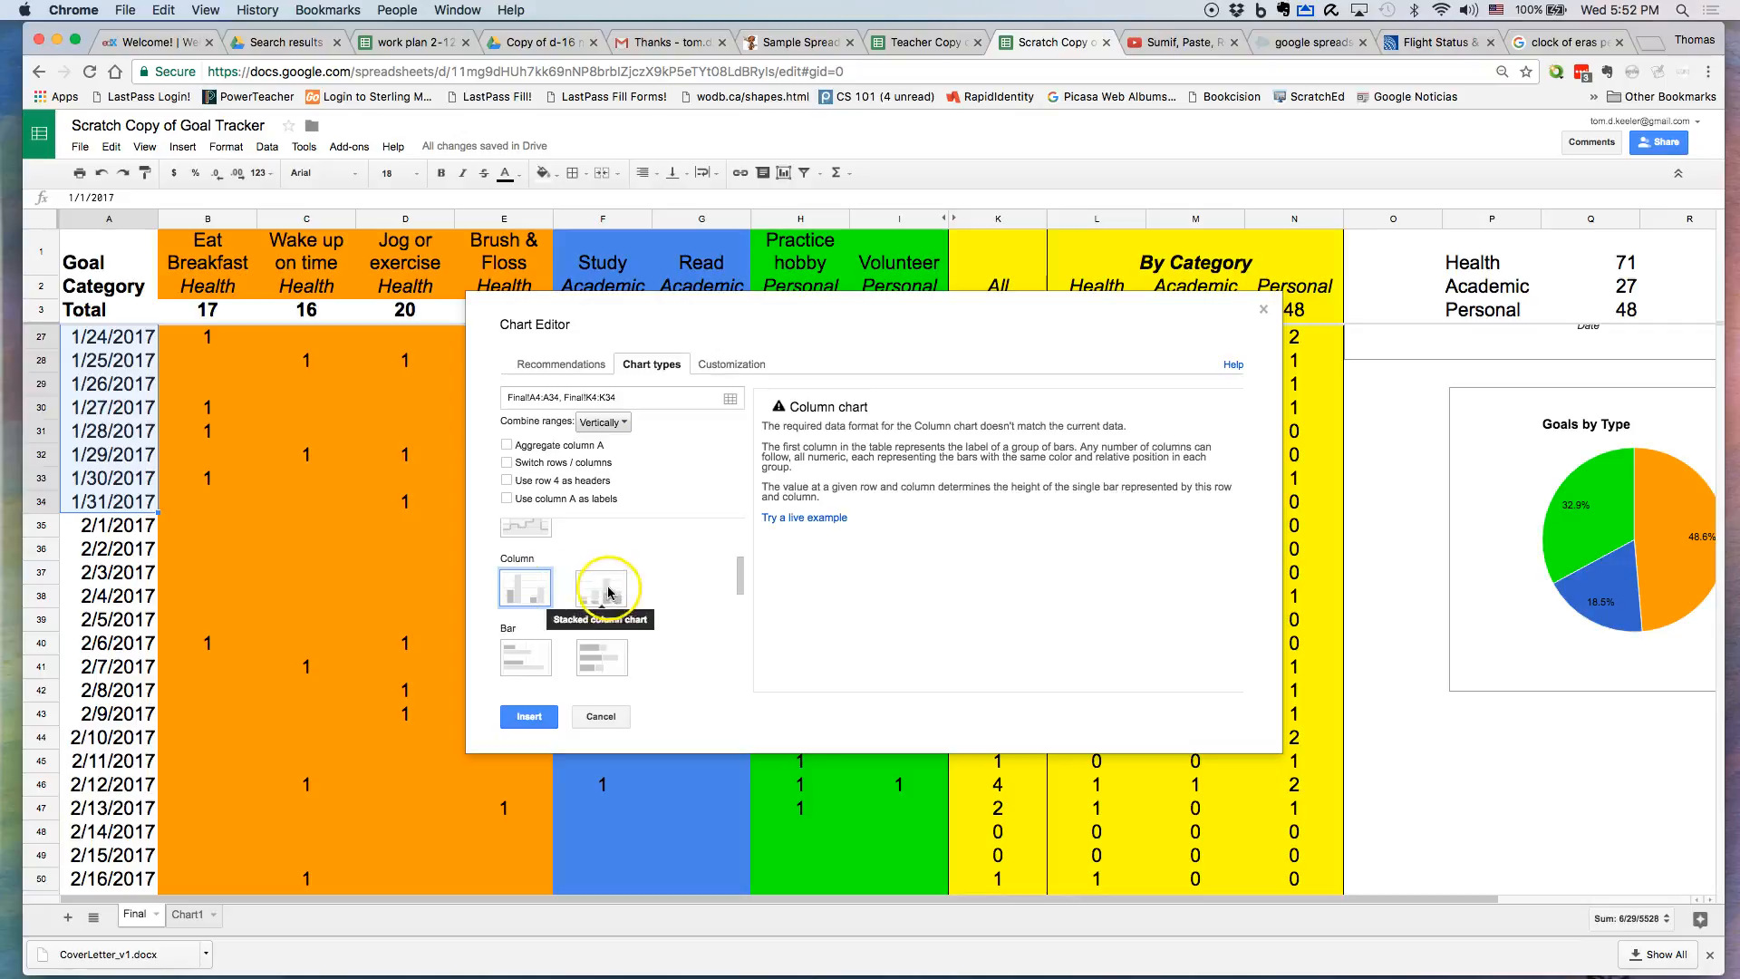
click(540, 656)
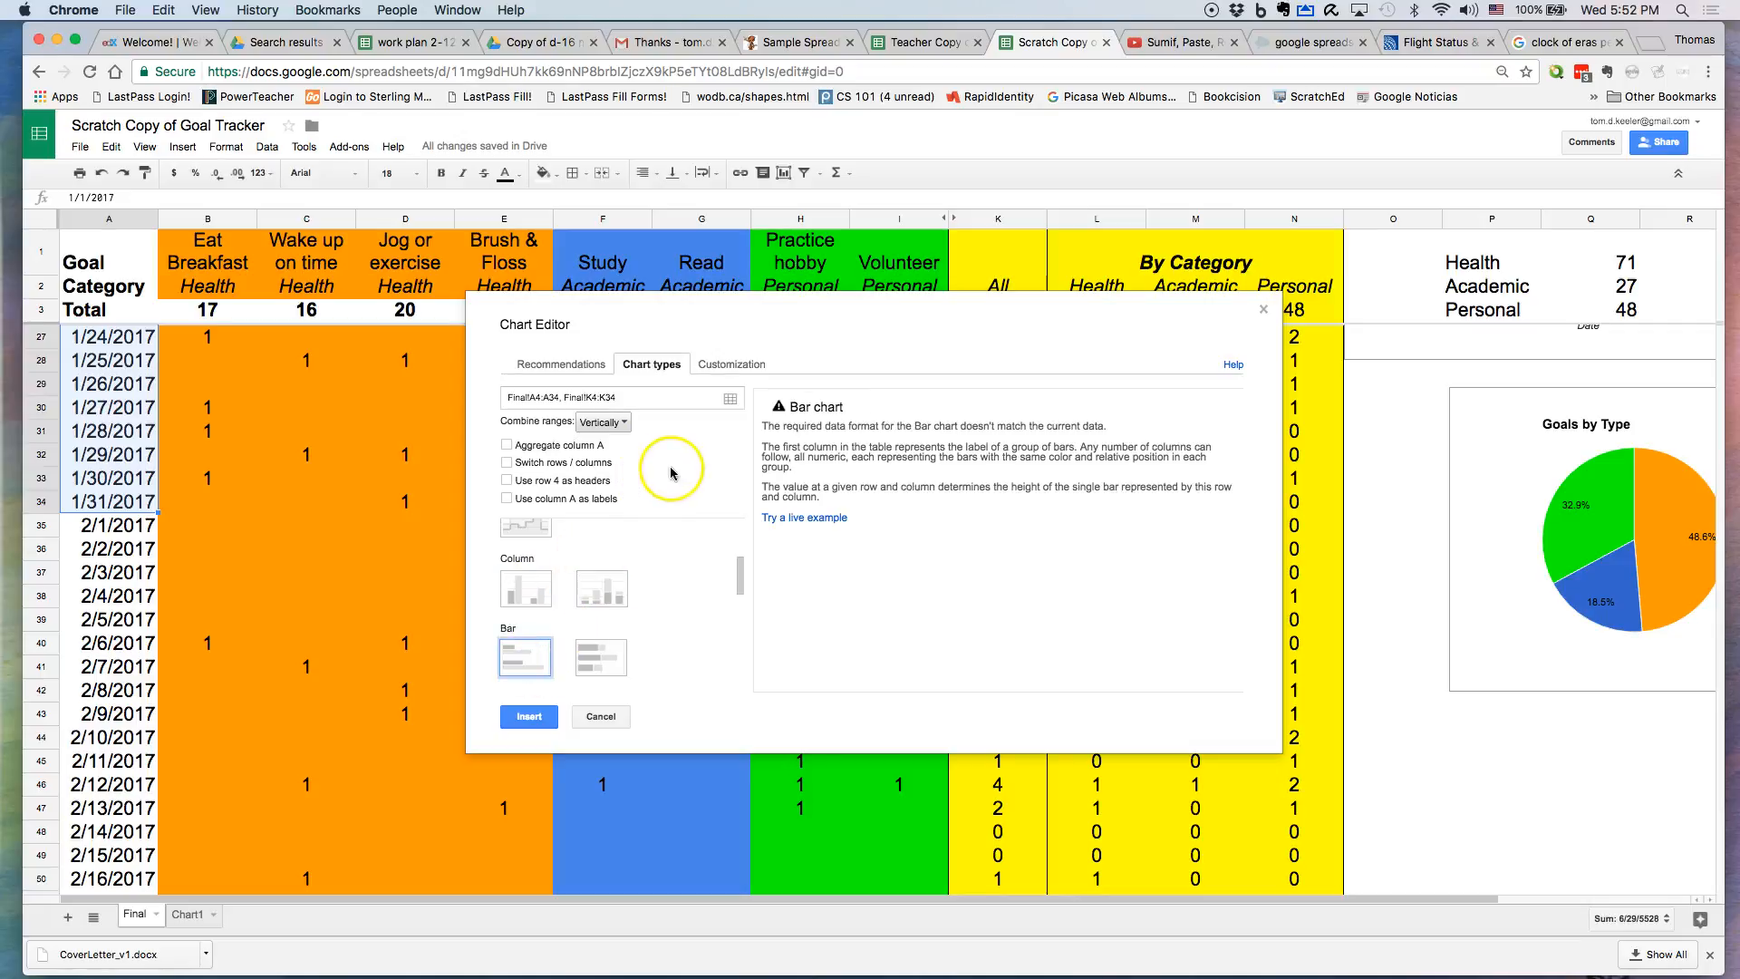
Combine the chart's ranges horizontally, preview them as a column chart, and close the chart editor.
click(625, 426)
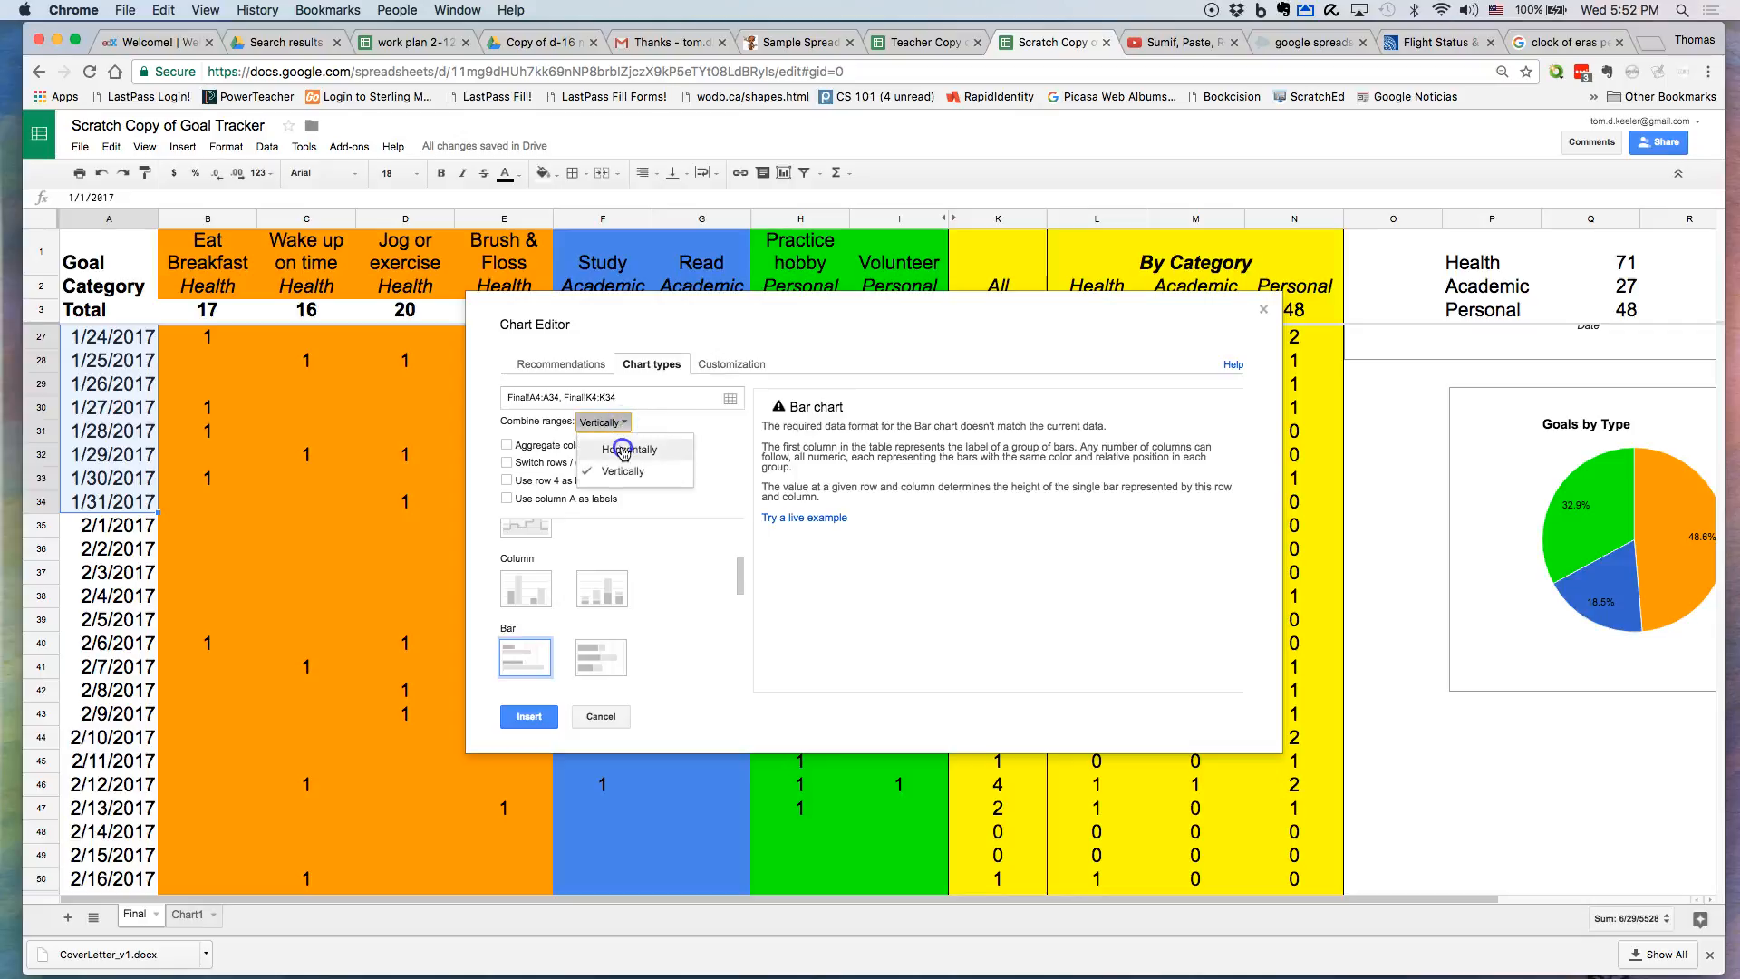
click(624, 450)
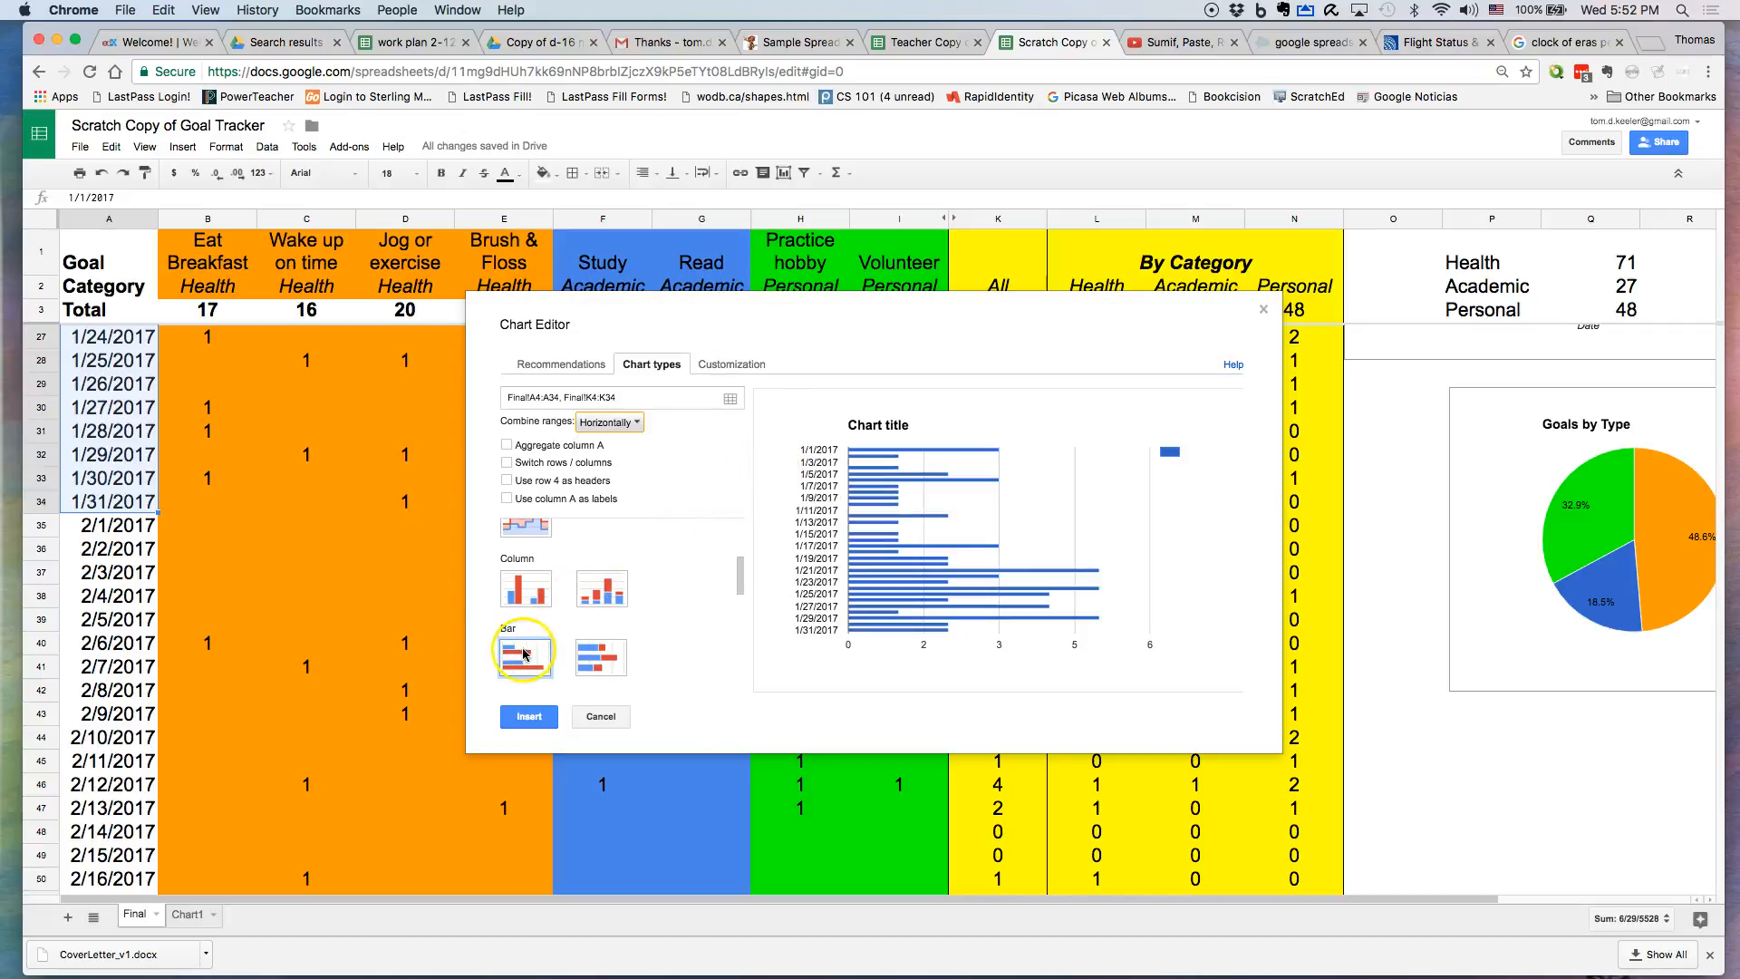
click(524, 605)
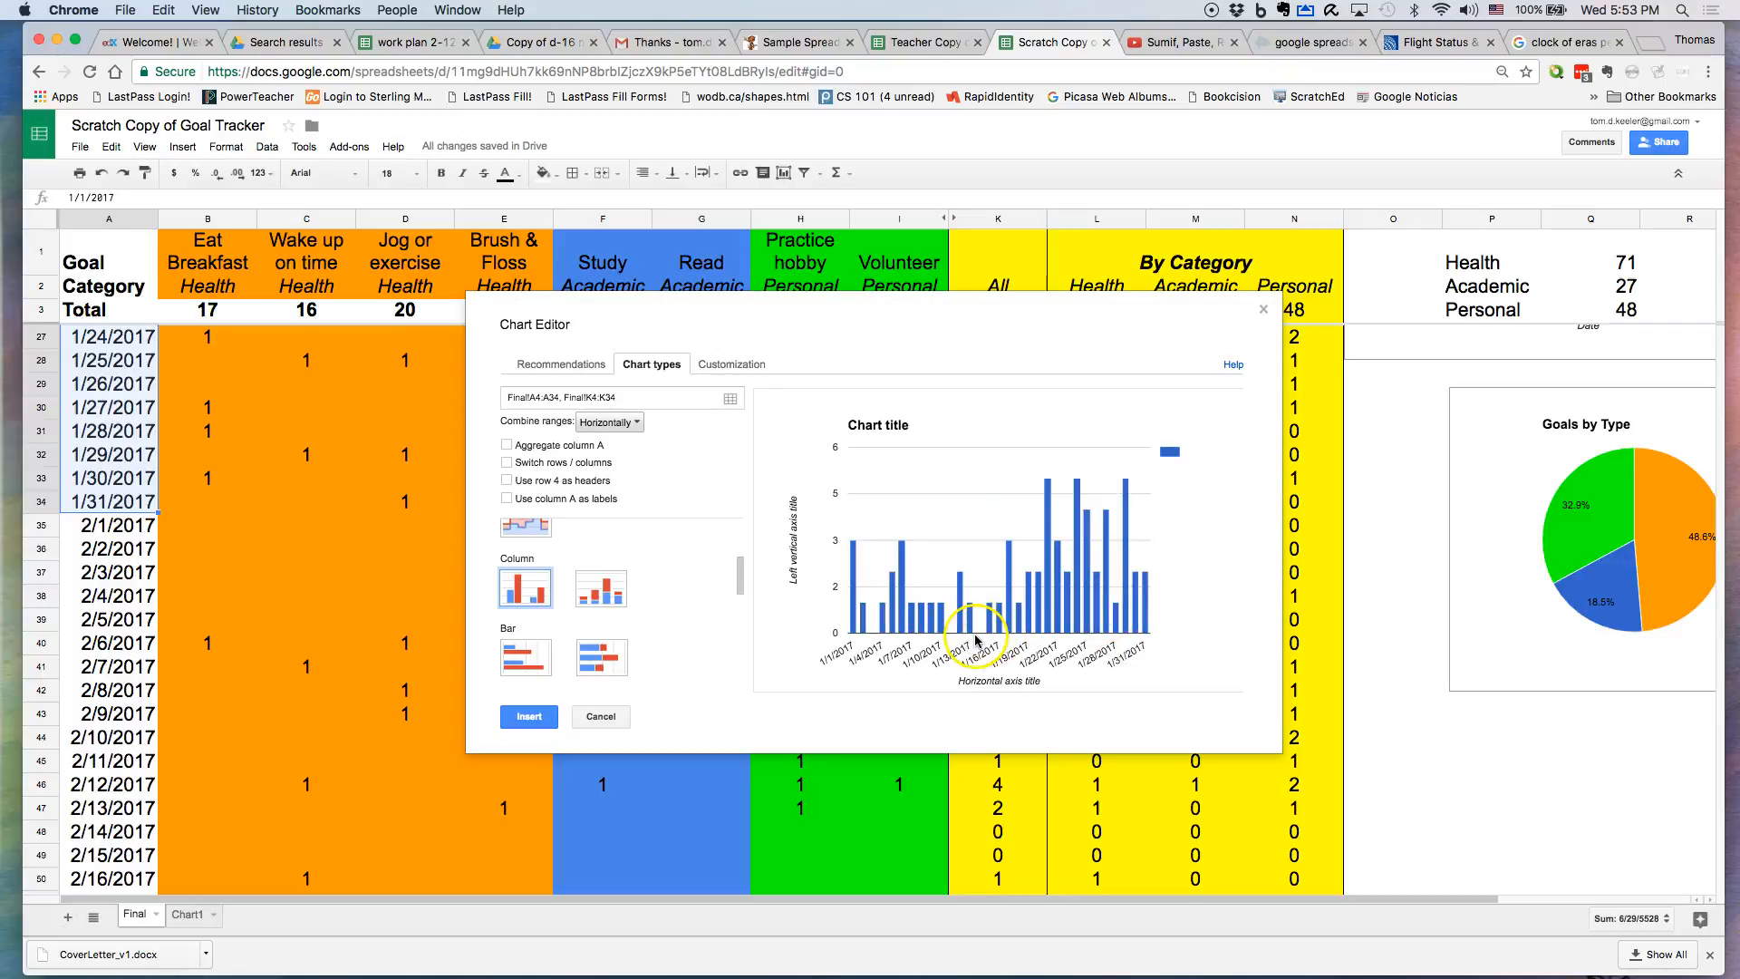
click(510, 720)
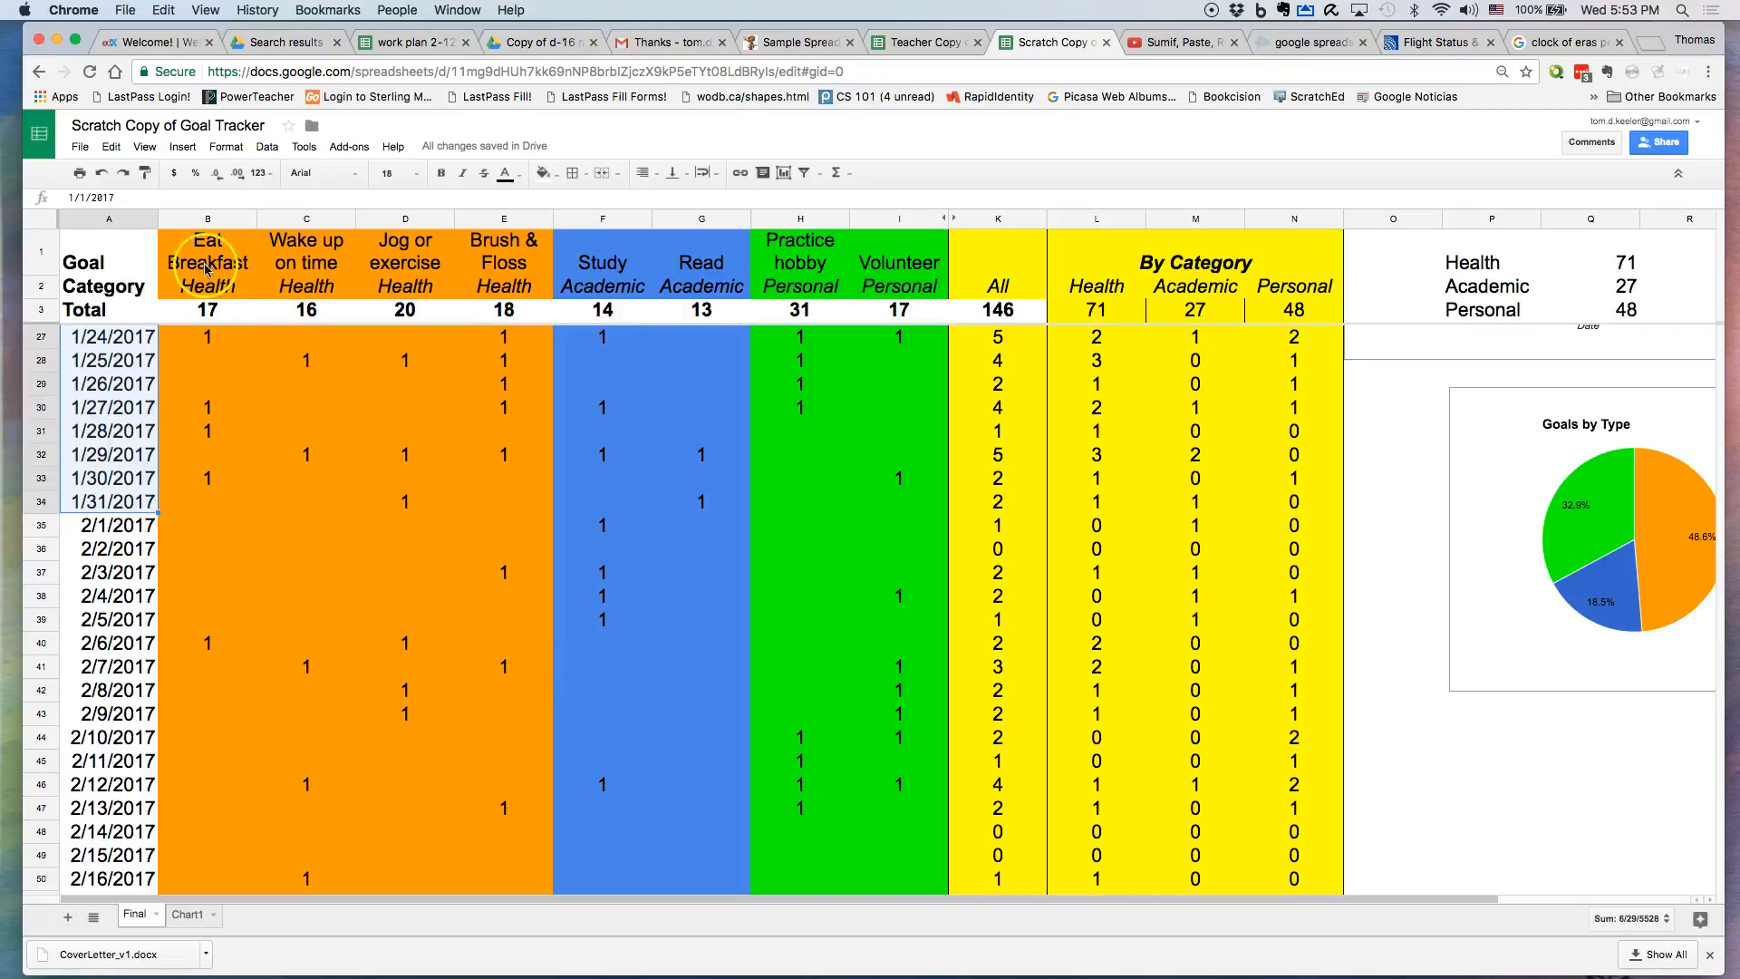
Review the Total row formulas for Eat Breakfast in B3 and the Health category in L3.
click(189, 312)
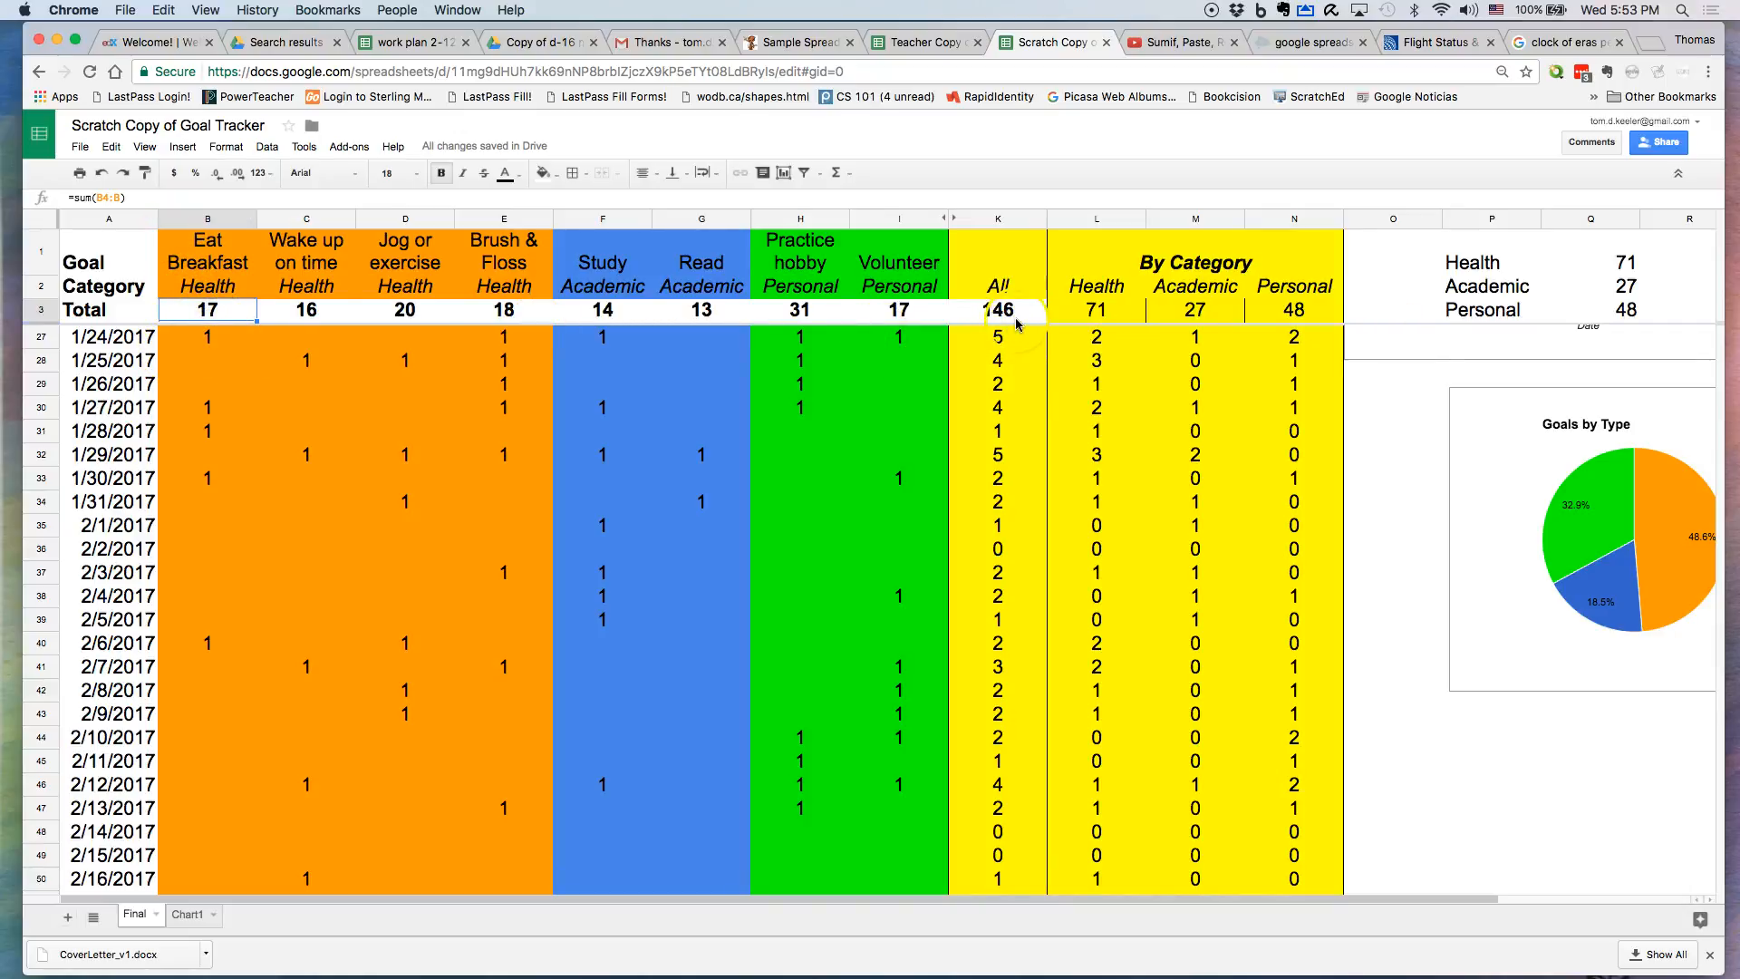
click(1087, 311)
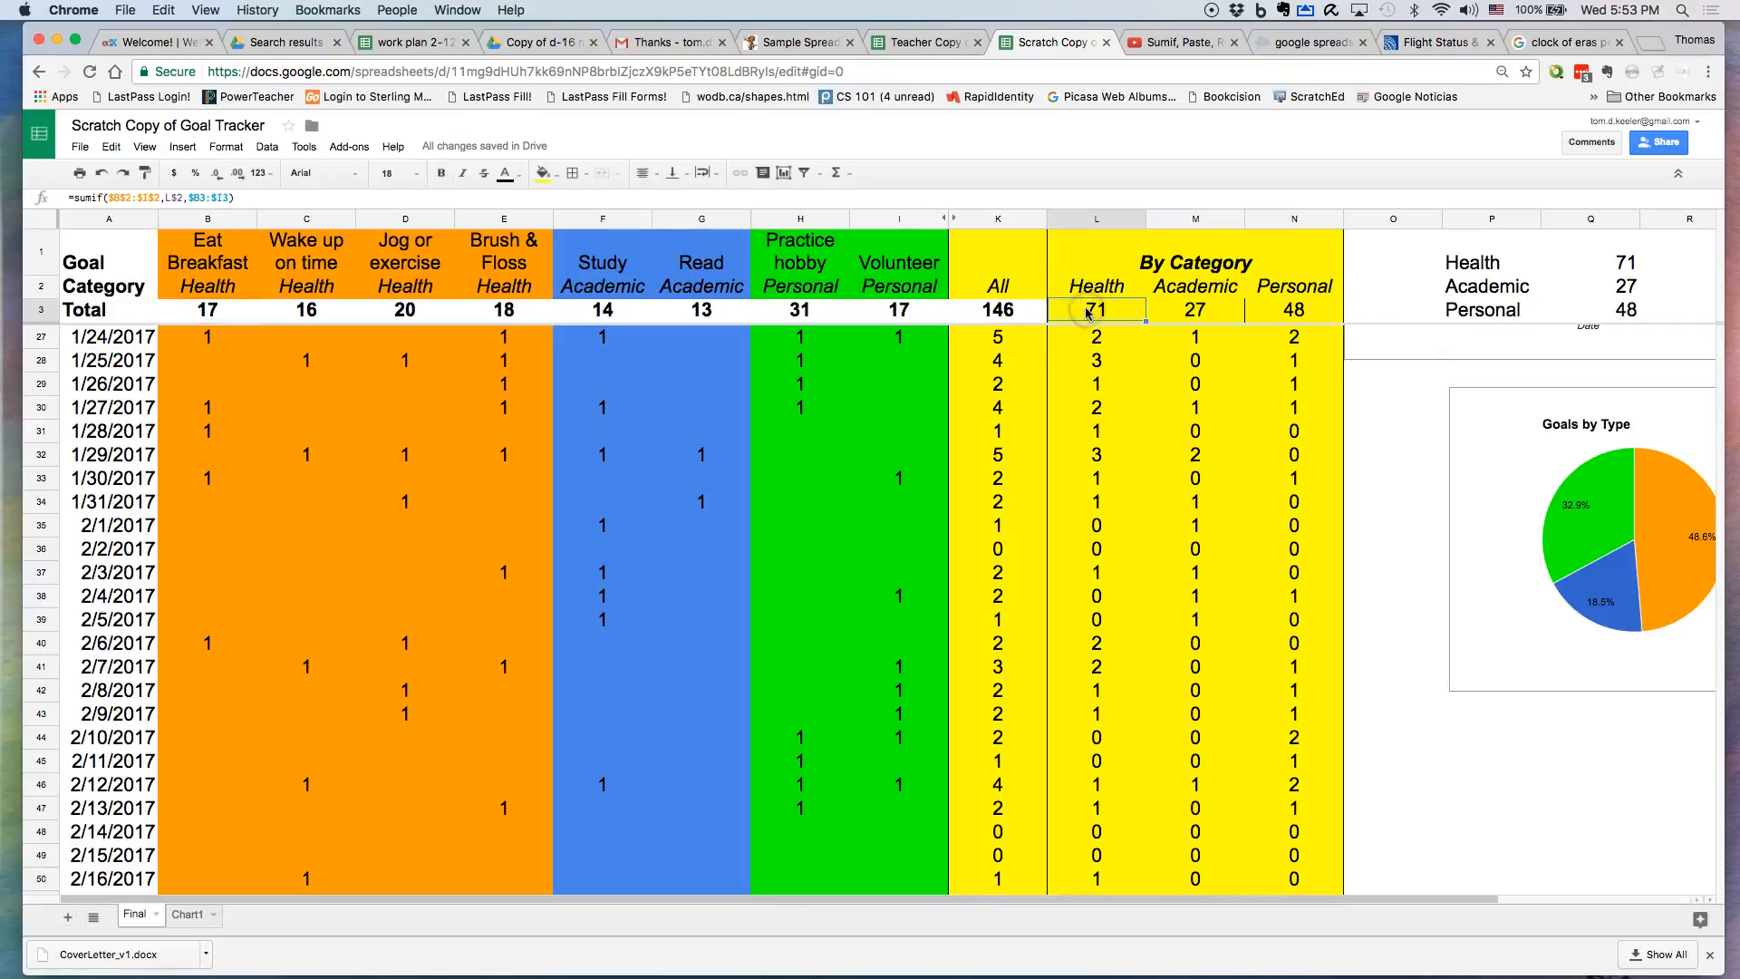